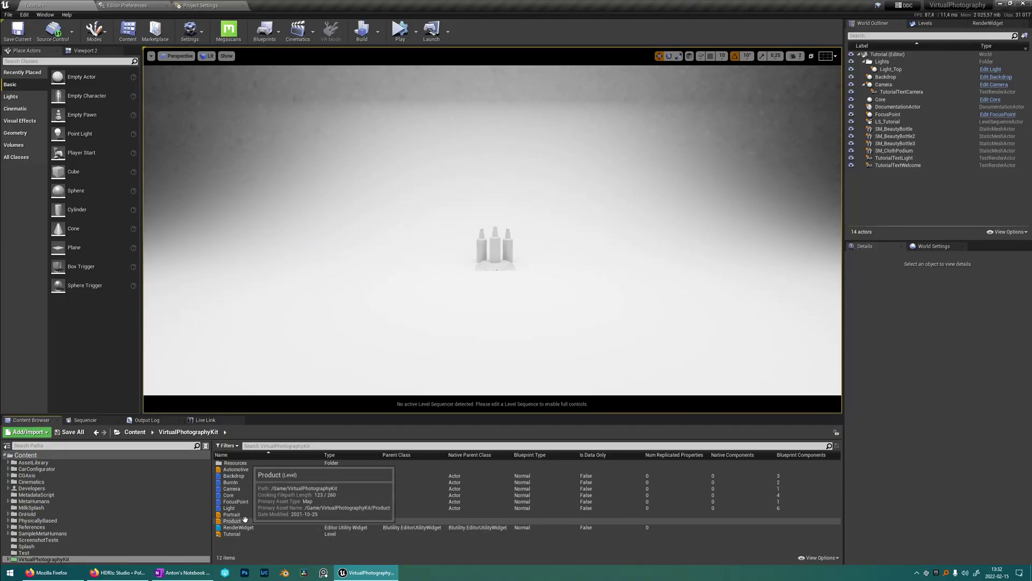
Open the Product level from the VirtualPhotographyKit folder without saving the changed Tutorial level
double_click(240, 520)
left_click(591, 361)
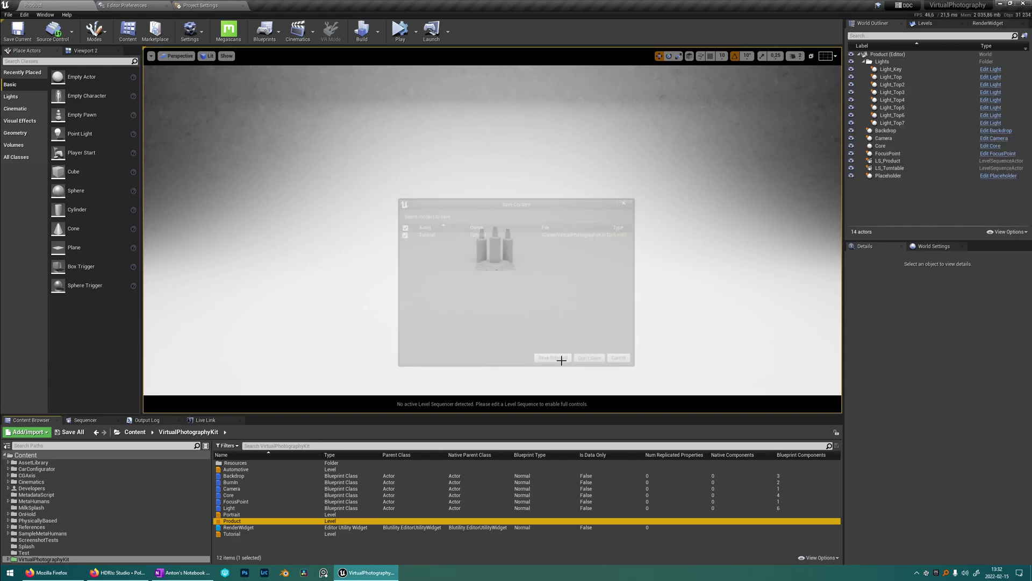
right_click_drag(352, 370, 353, 371)
key("w")
left_click_drag(352, 349, 352, 344)
Open the LS_Turntable sequence, hide the editor icons, lock the viewport to its camera and play the animation
left_click(299, 30)
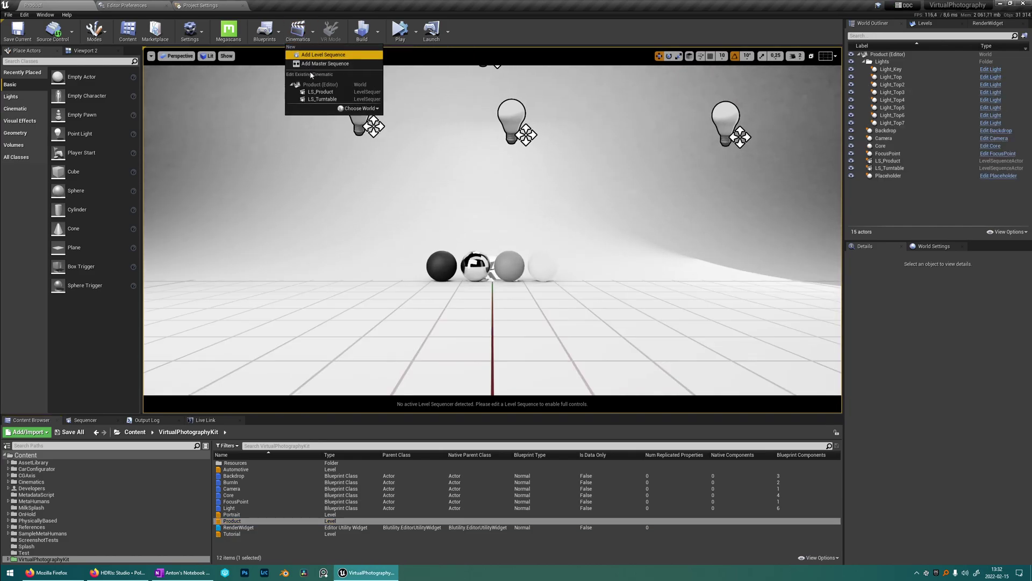
left_click(342, 101)
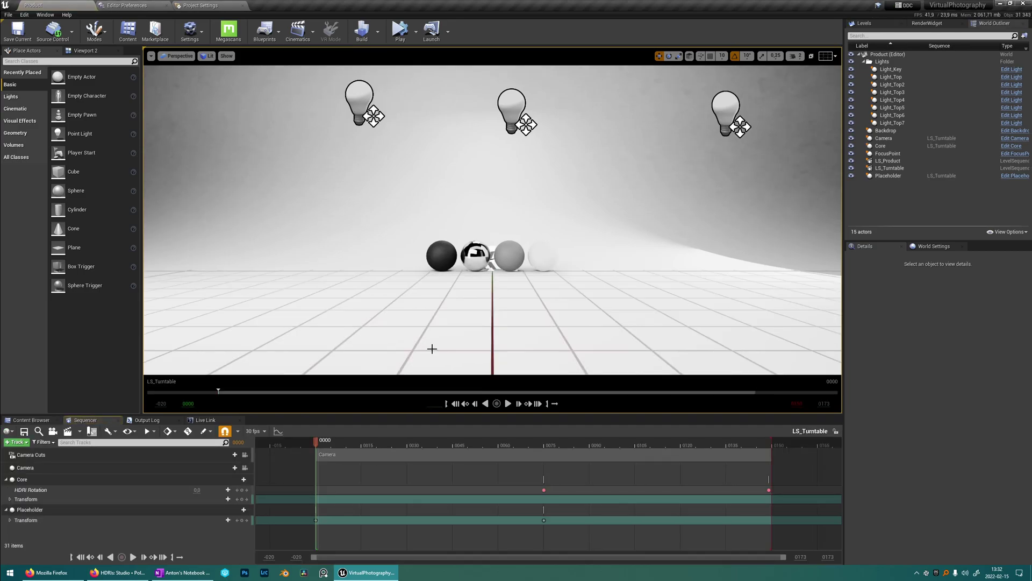
key("g")
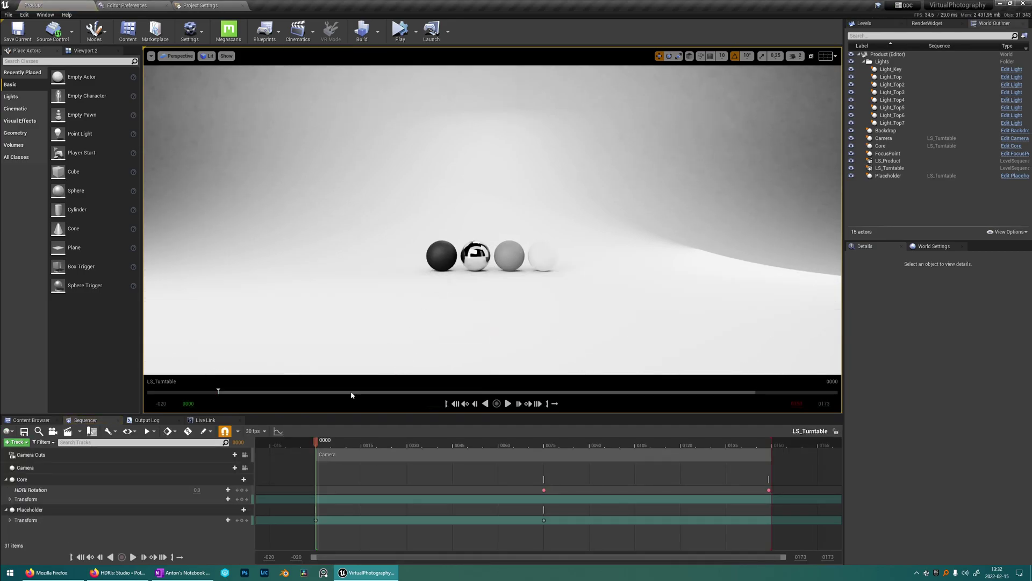
left_click(245, 468)
left_click(509, 403)
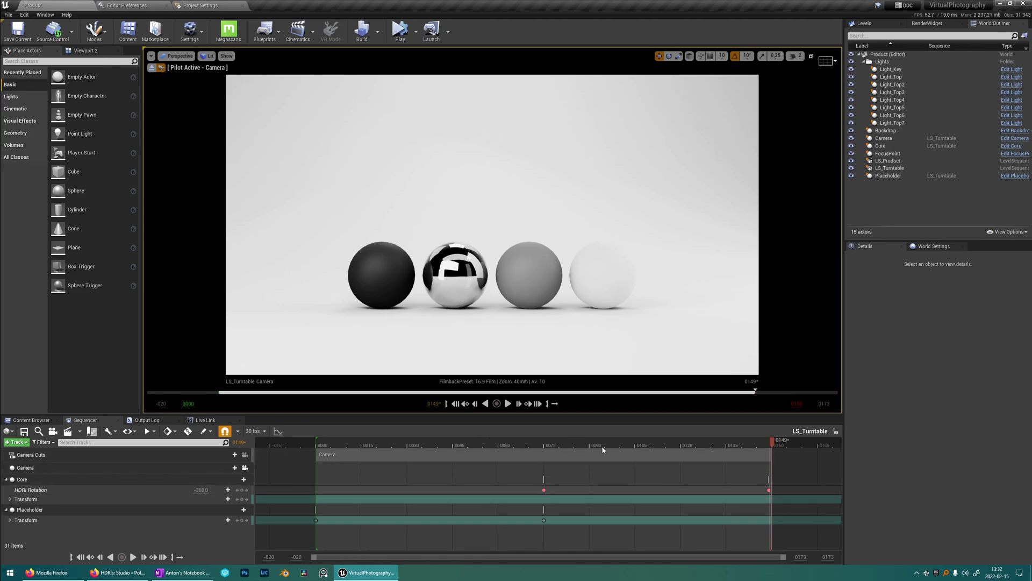
Switch to Poly Haven in the browser and download the Studio Small 08 HDRI as an 8K HDR, overwriting the existing file
left_click(117, 572)
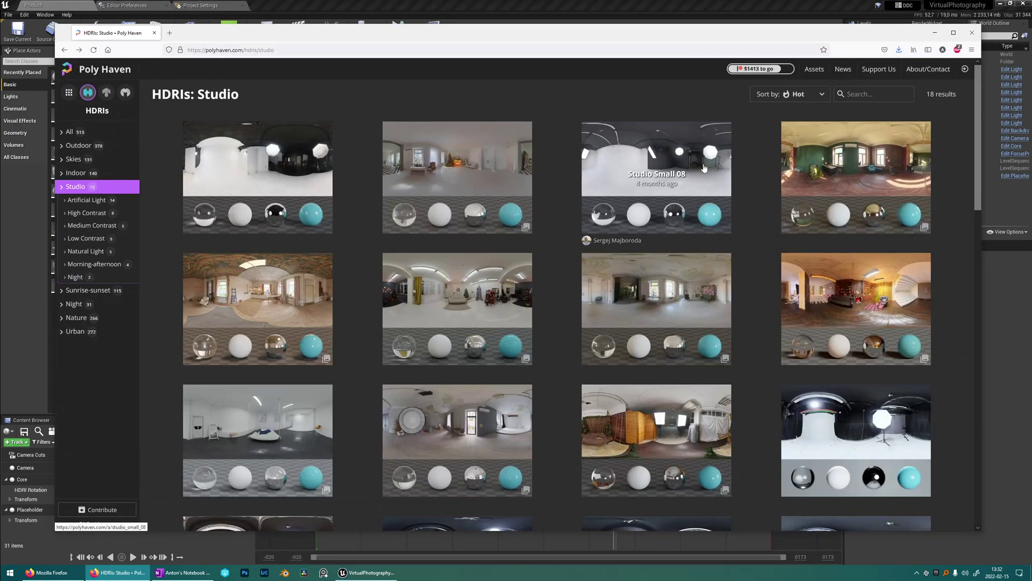
left_click(699, 156)
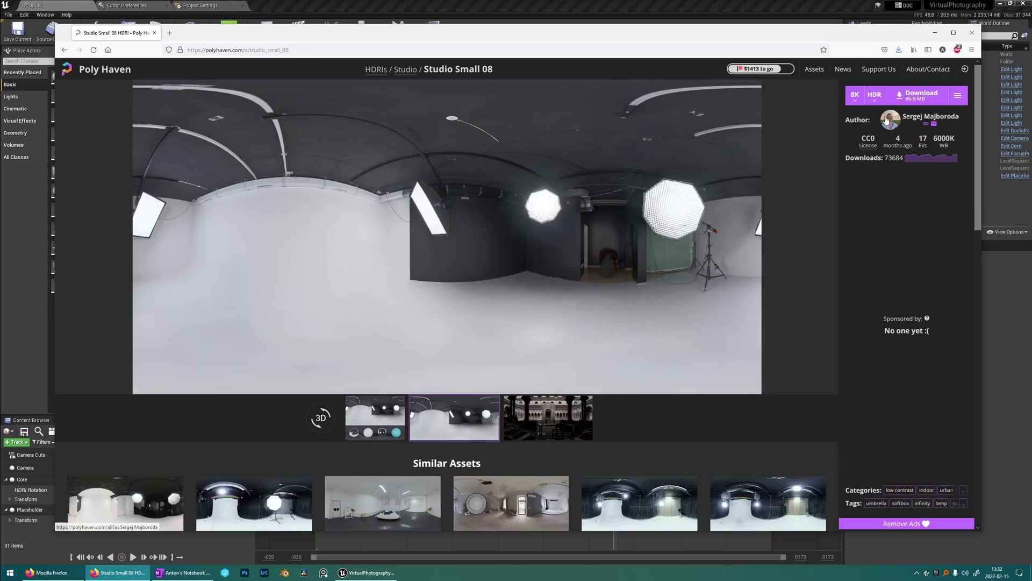
left_click(853, 96)
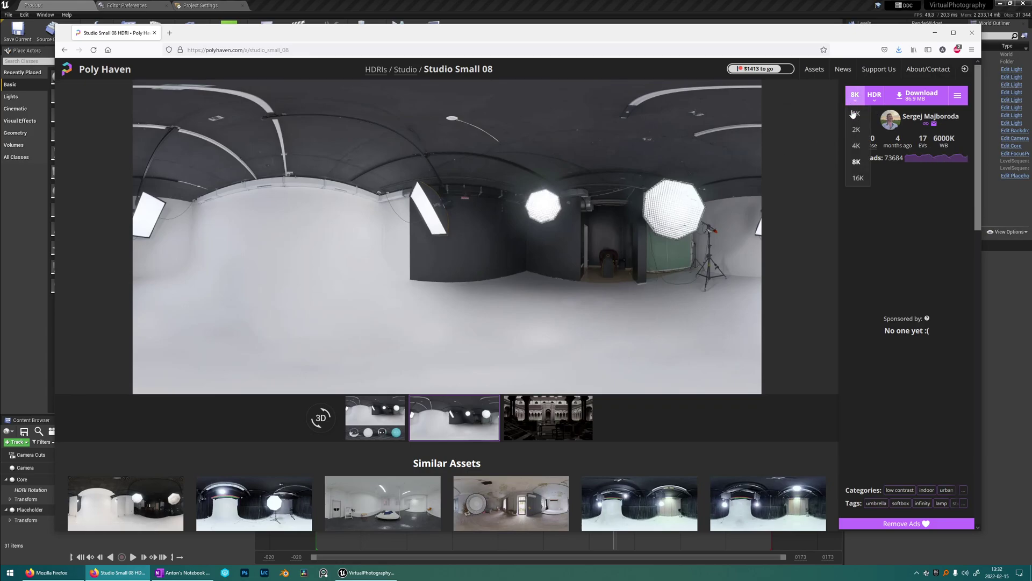
left_click(855, 163)
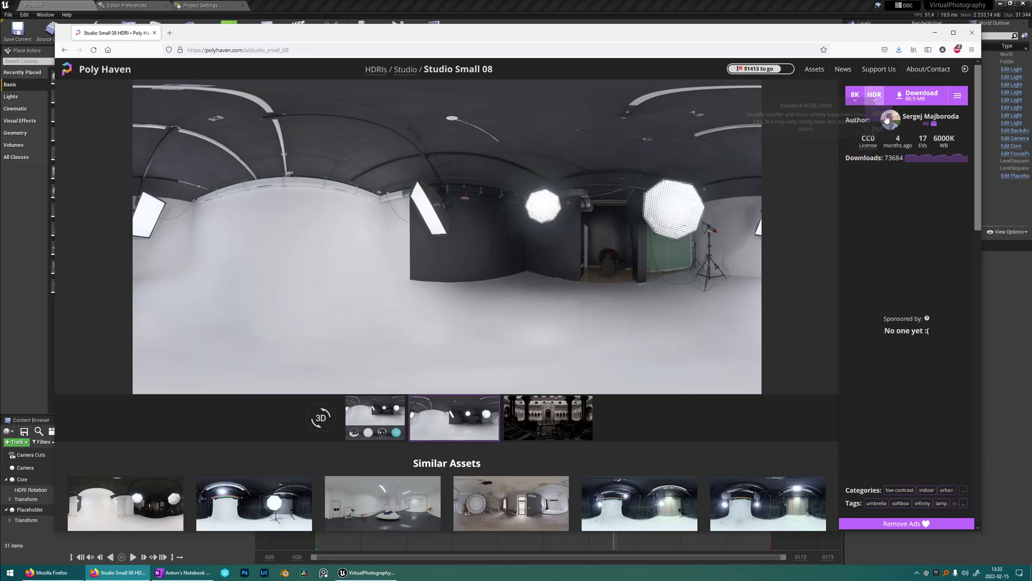
left_click(918, 95)
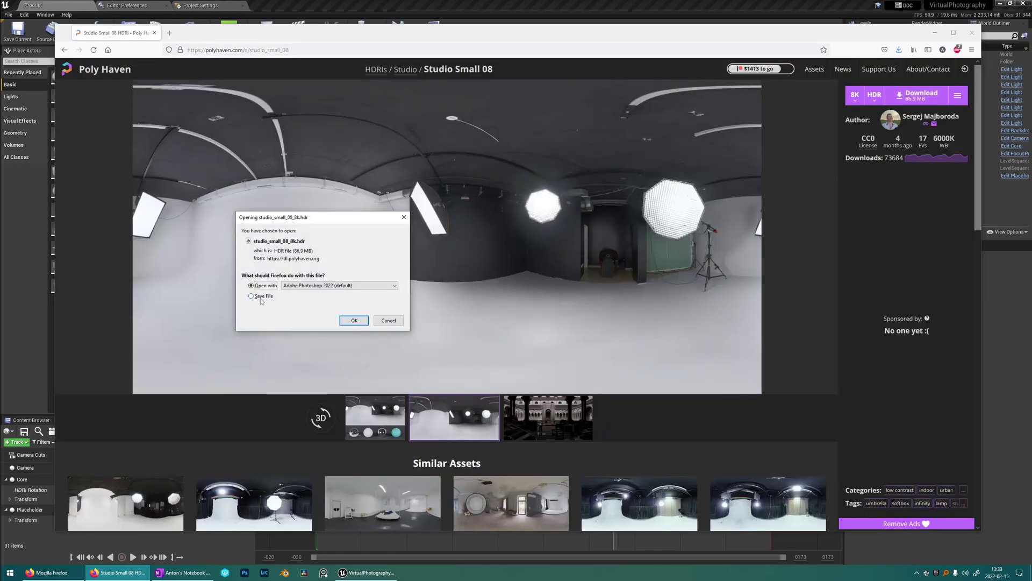
left_click(351, 320)
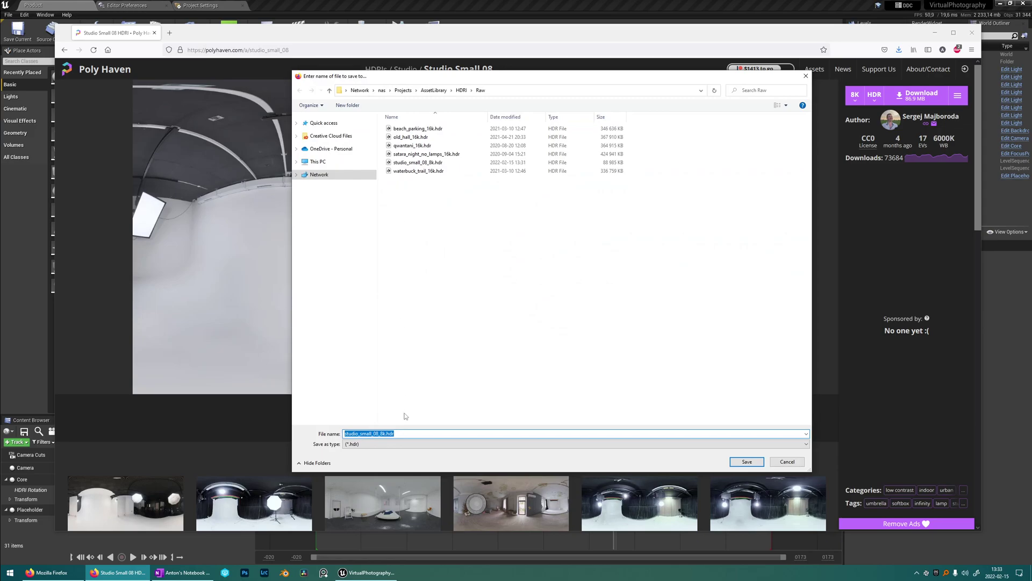
left_click(747, 462)
left_click(528, 287)
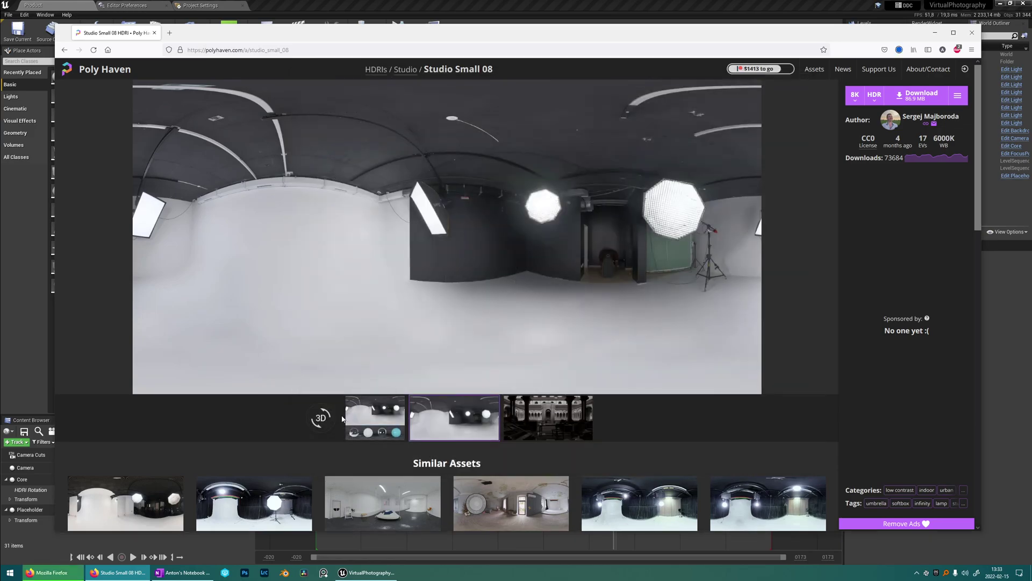
Return to Unreal Editor and import studio_small_08_8k.hdr into the VirtualPhotographyKit folder
left_click(367, 573)
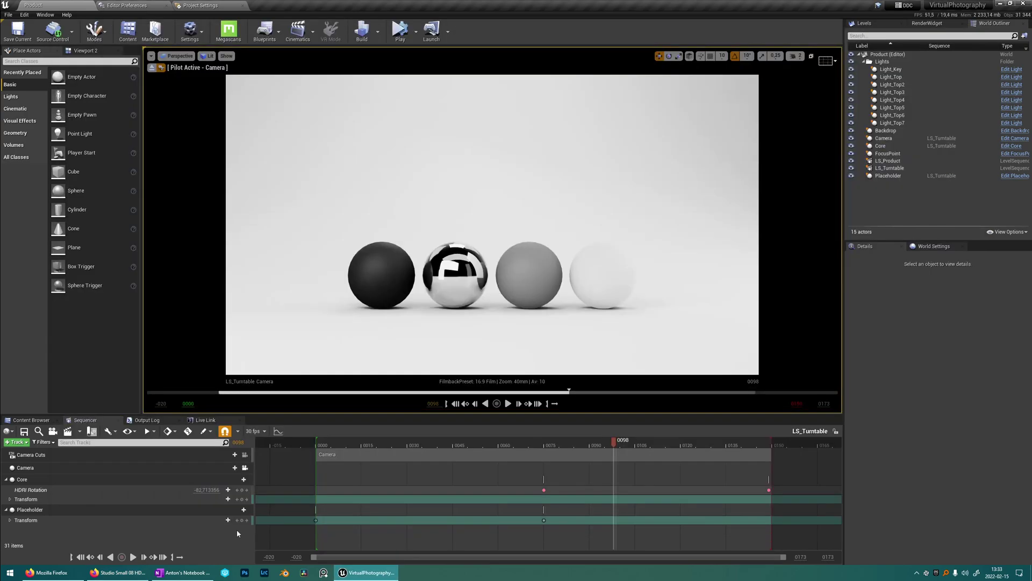
left_click(26, 419)
right_click(248, 546)
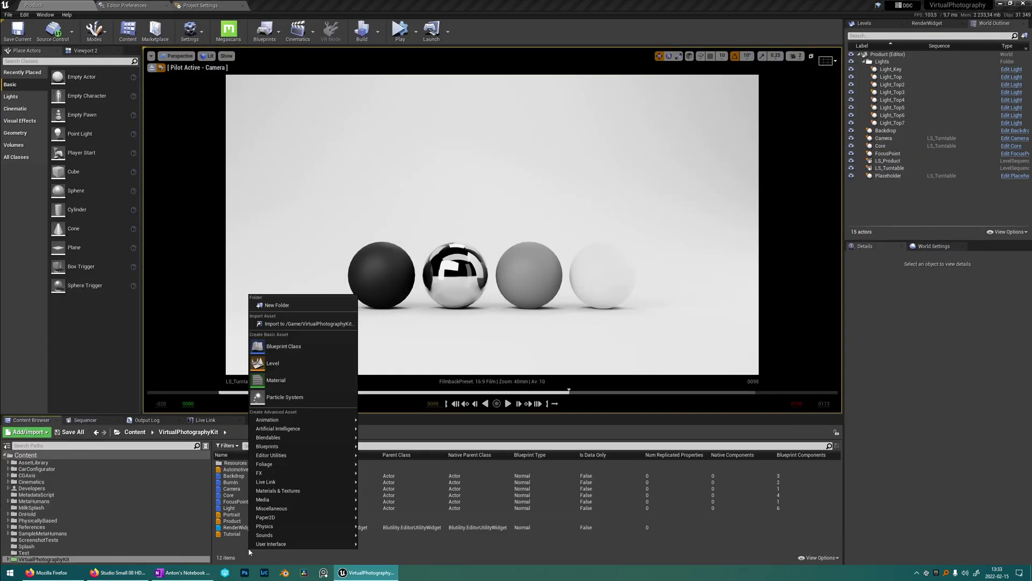
left_click(289, 334)
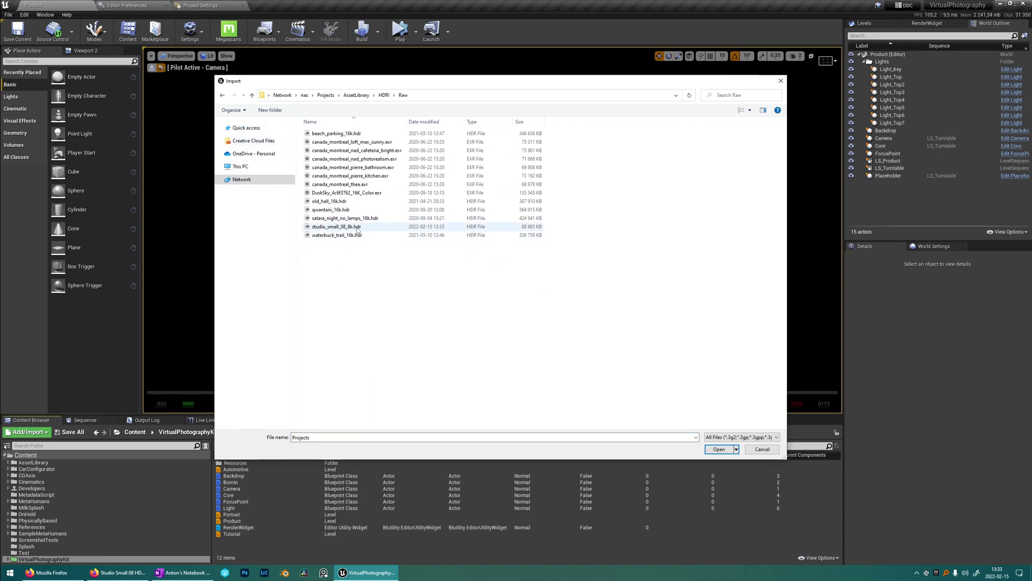
double_click(357, 227)
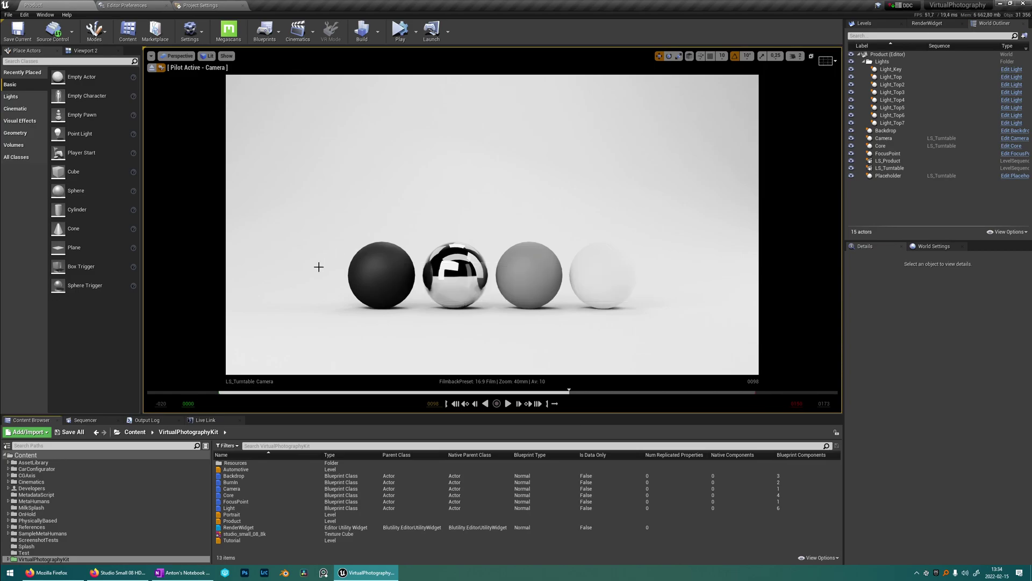
Open the imported studio_small_08_8k texture and change its Mip Gen Settings
double_click(245, 534)
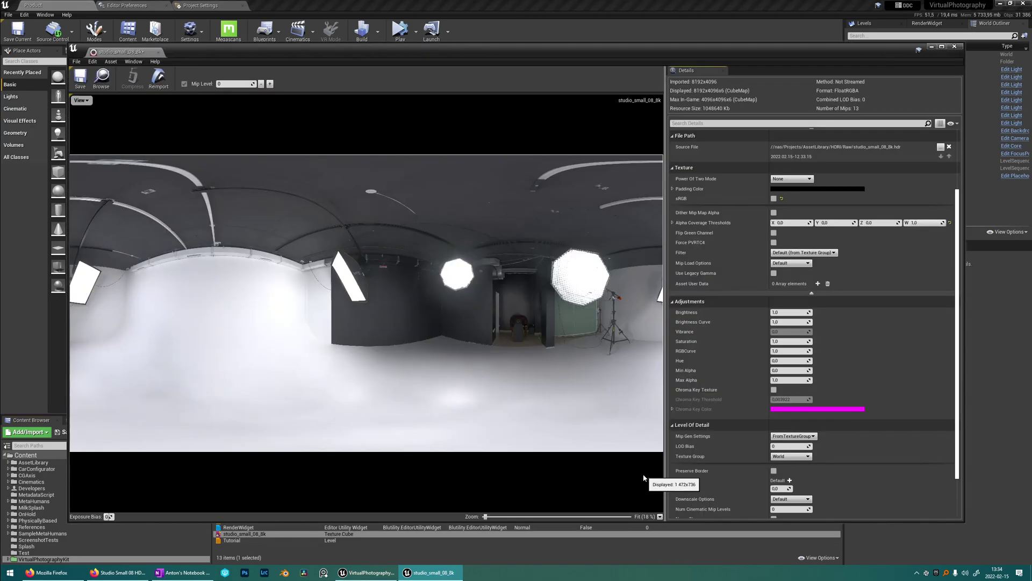
left_click(805, 437)
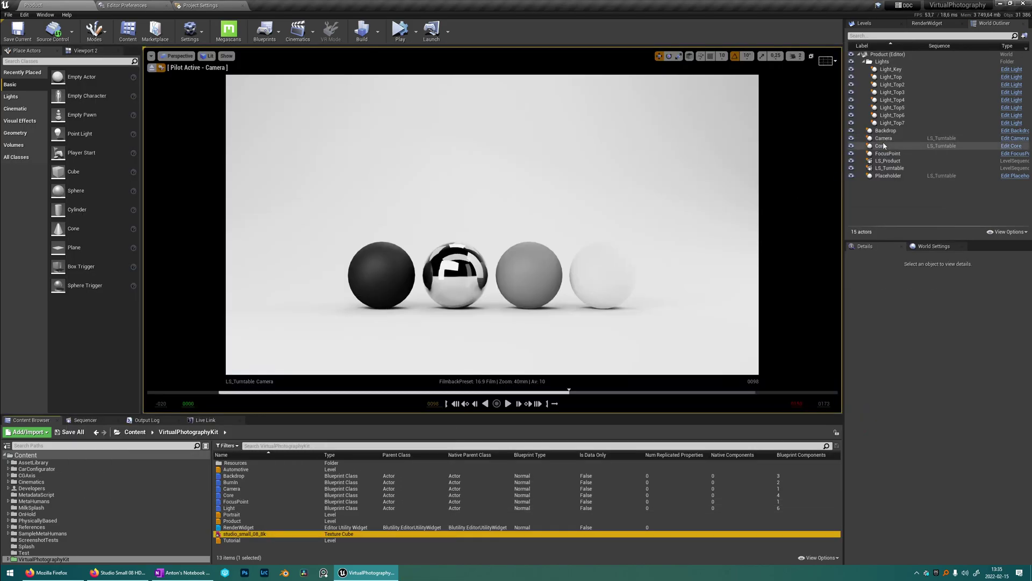
Assign studio_small_08_8k as the HDRI of the Core actor and set its HDRI Intensity to 1
left_click(884, 146)
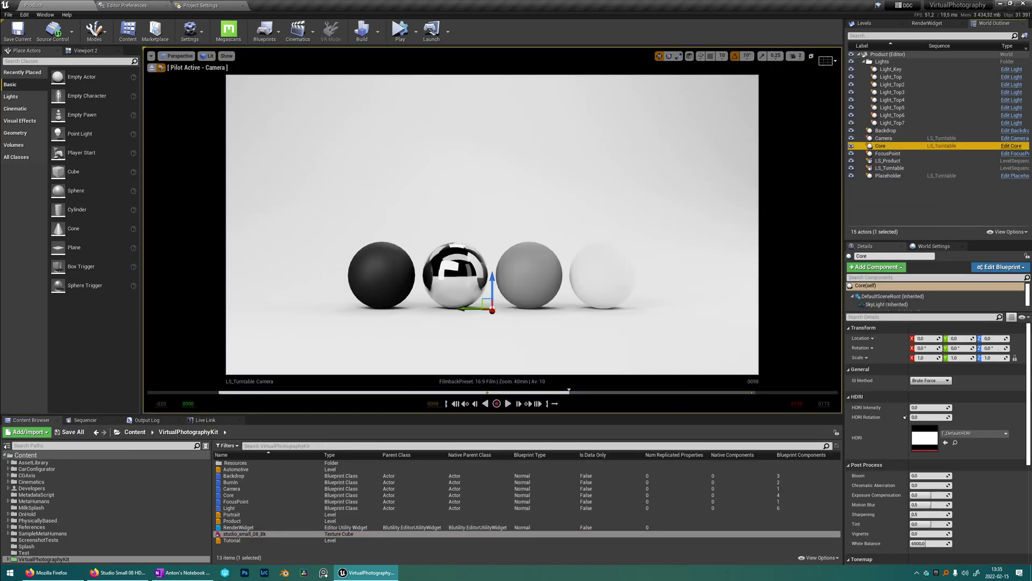
scroll(924, 449, "down", 5)
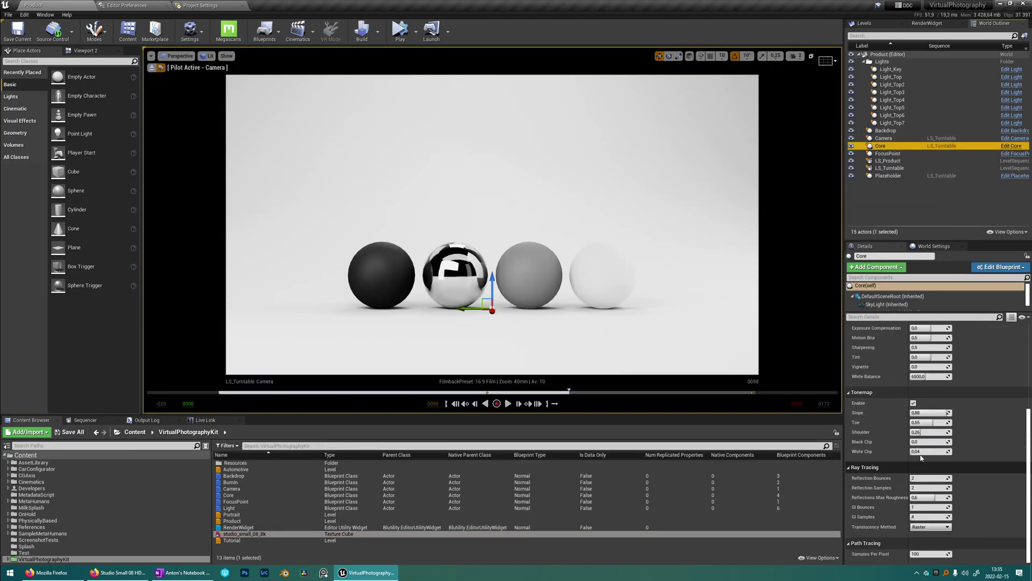
scroll(924, 449, "up", 5)
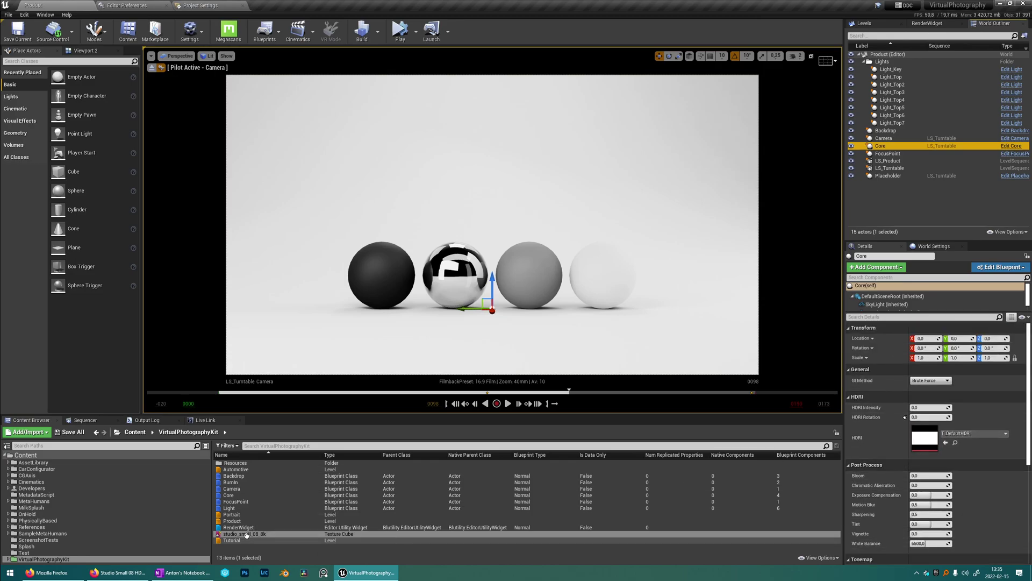
left_click_drag(247, 535, 921, 436)
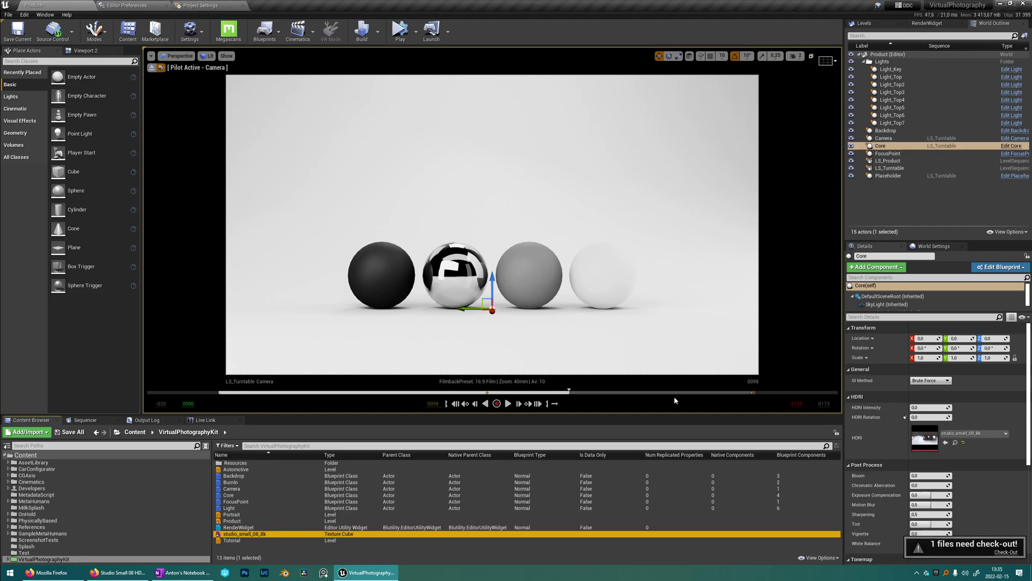
left_click(927, 407)
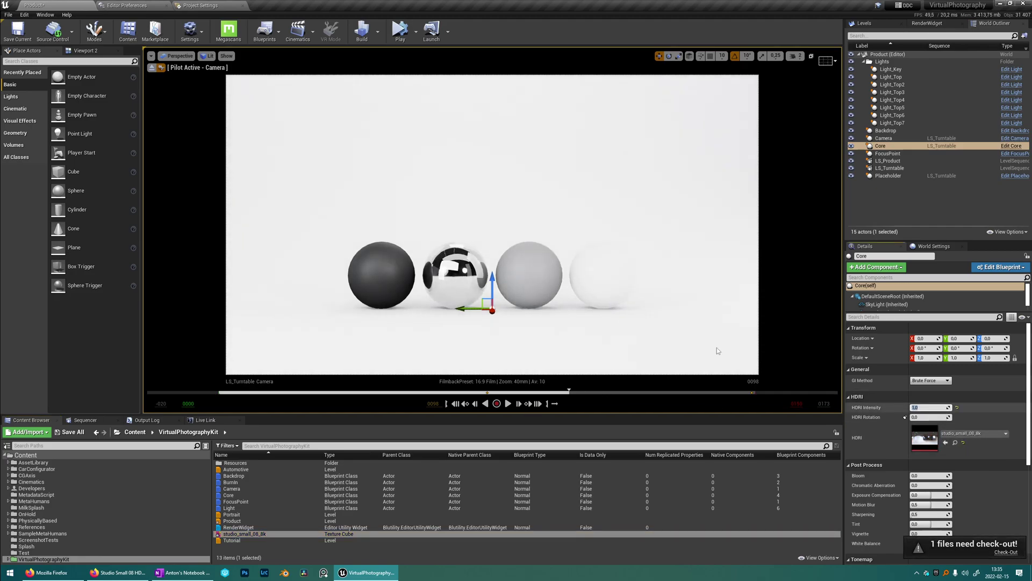
Scrub the turntable sequence to frame 125 to preview the rotating HDRI, and reset the Core actor's HDRI Intensity to 0
left_click(87, 420)
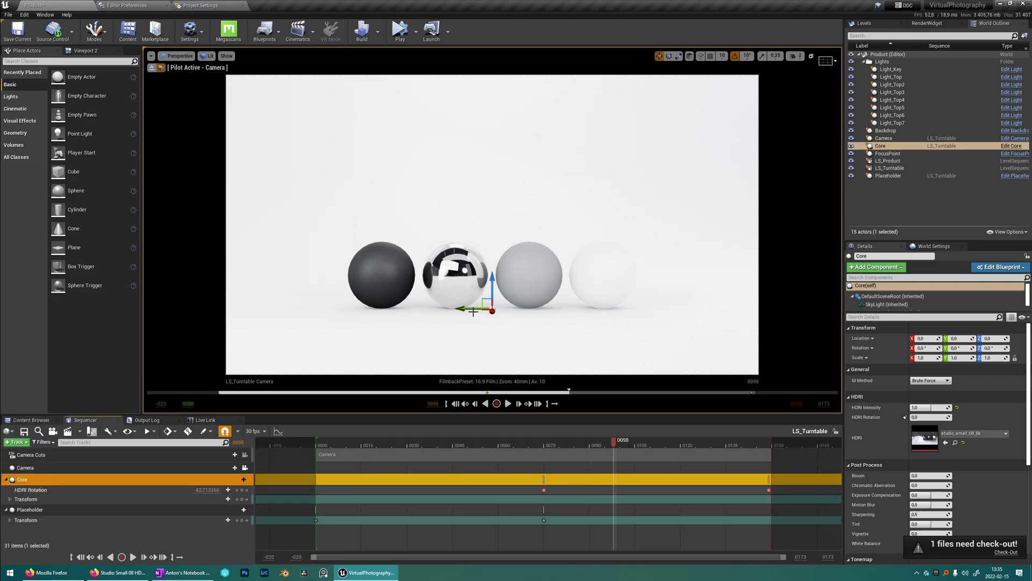
key("Escape")
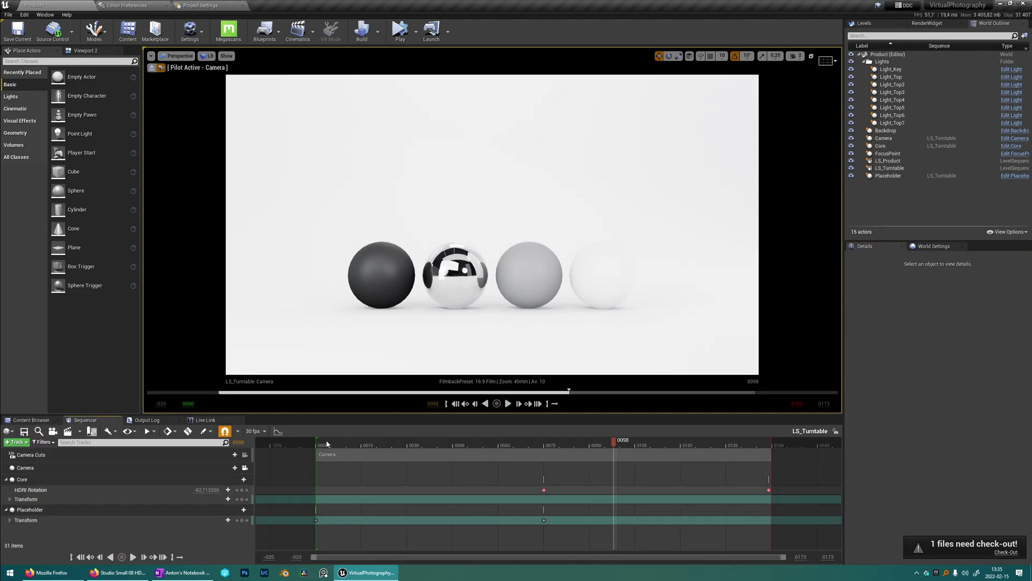
left_click_drag(326, 440, 696, 447)
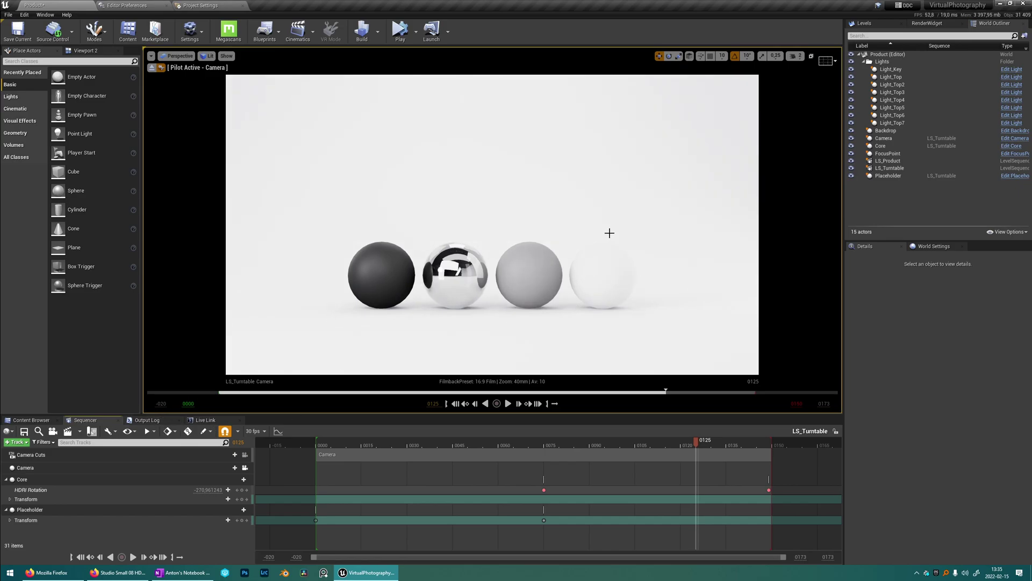
left_click(478, 330)
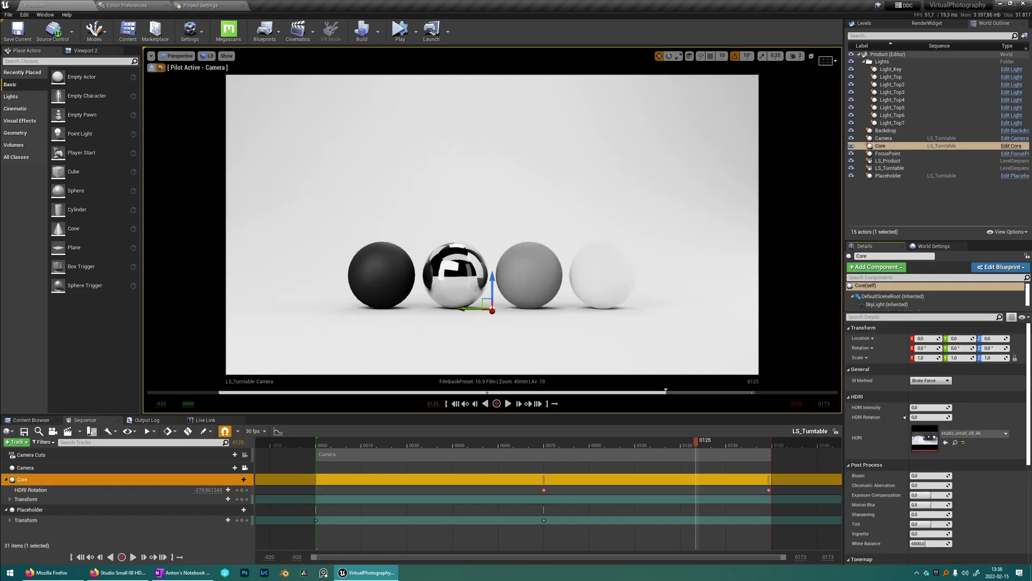
Place the cgaxis_ps5_dualsense_pad static mesh from the CGAxis Geometries folder in the level and reset its location to the origin
left_click(31, 420)
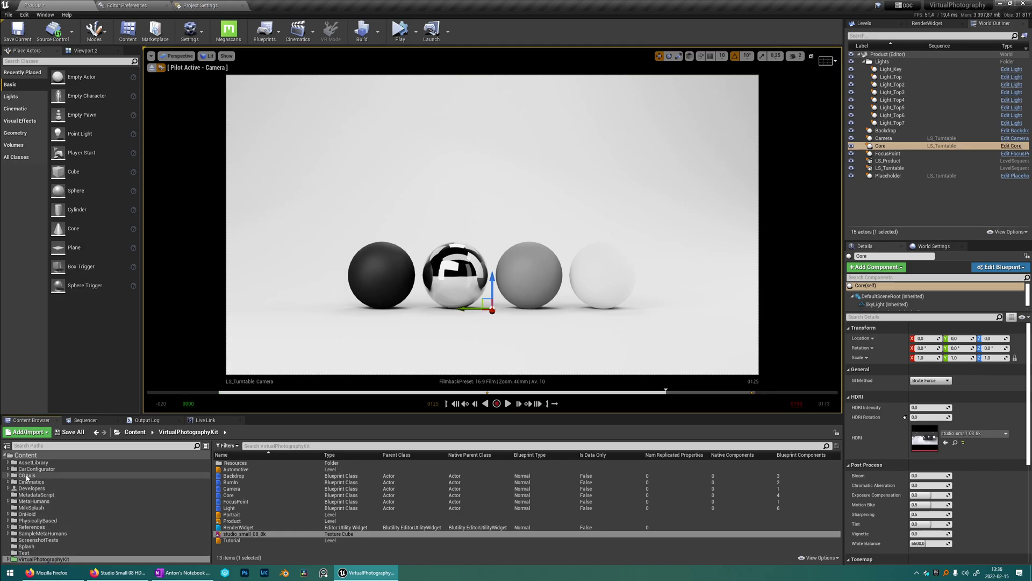
left_click(27, 476)
double_click(234, 463)
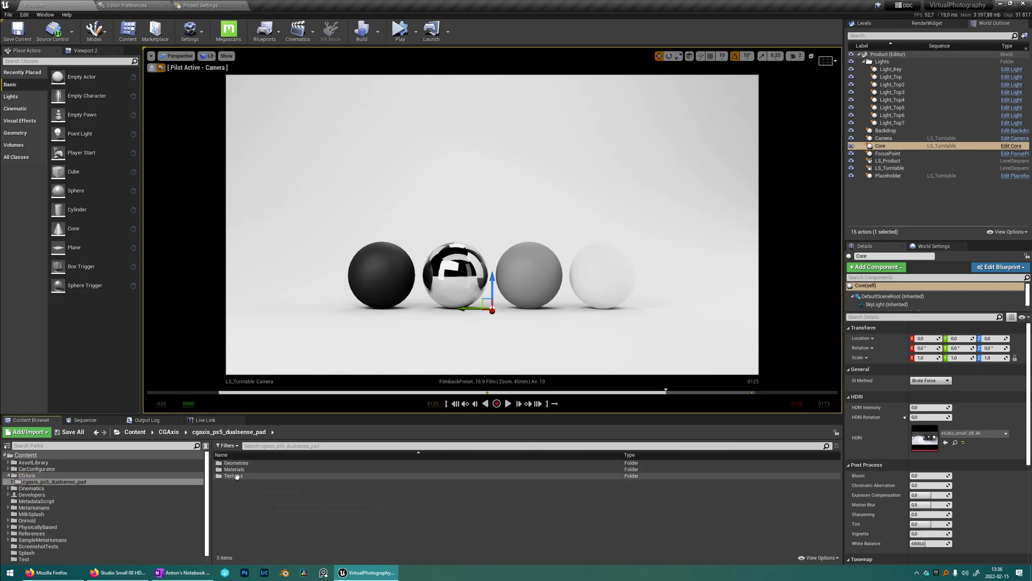
double_click(237, 463)
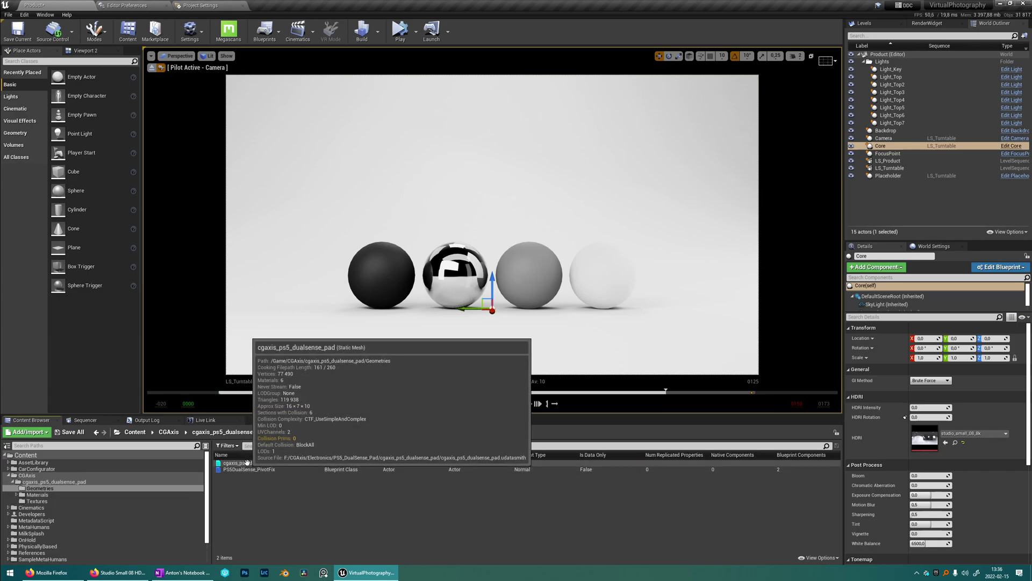
left_click_drag(247, 462, 488, 333)
left_click(565, 309)
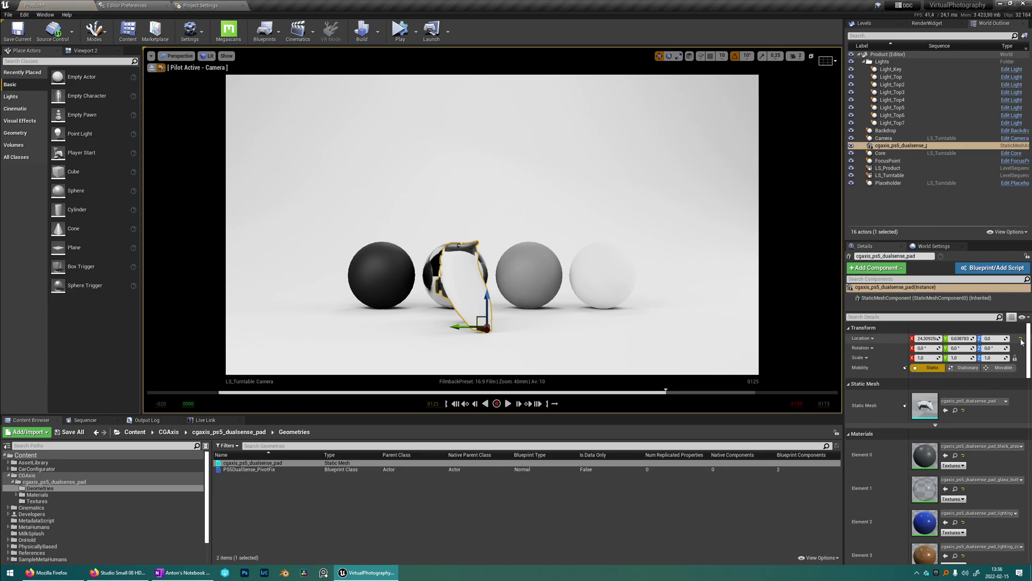
Return the LS_Turntable sequence to frame 0 and replace the Placeholder track's assigned actor with the cgaxis_ps5_dualsense_pad mesh
left_click(86, 419)
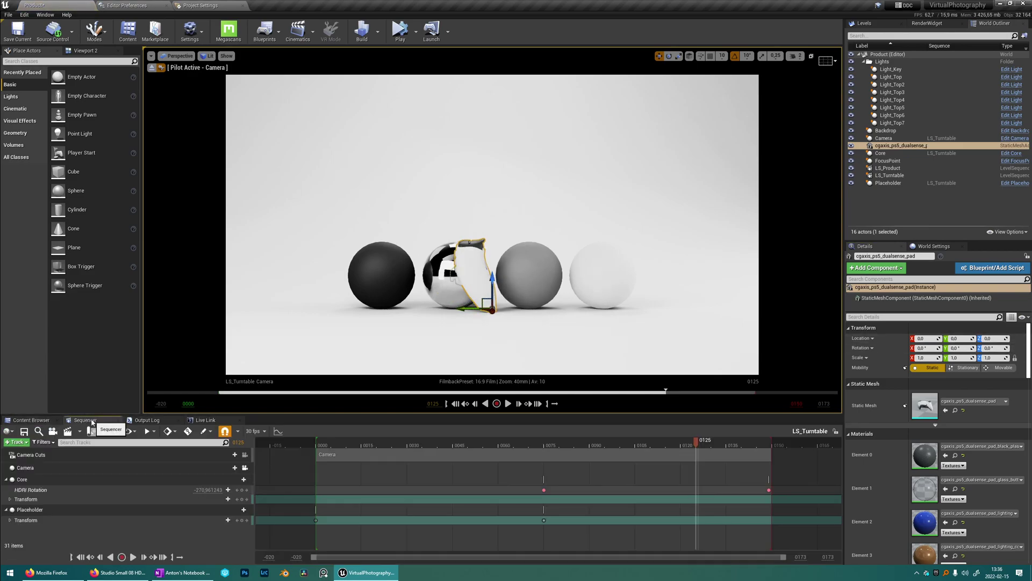
left_click_drag(371, 446, 324, 444)
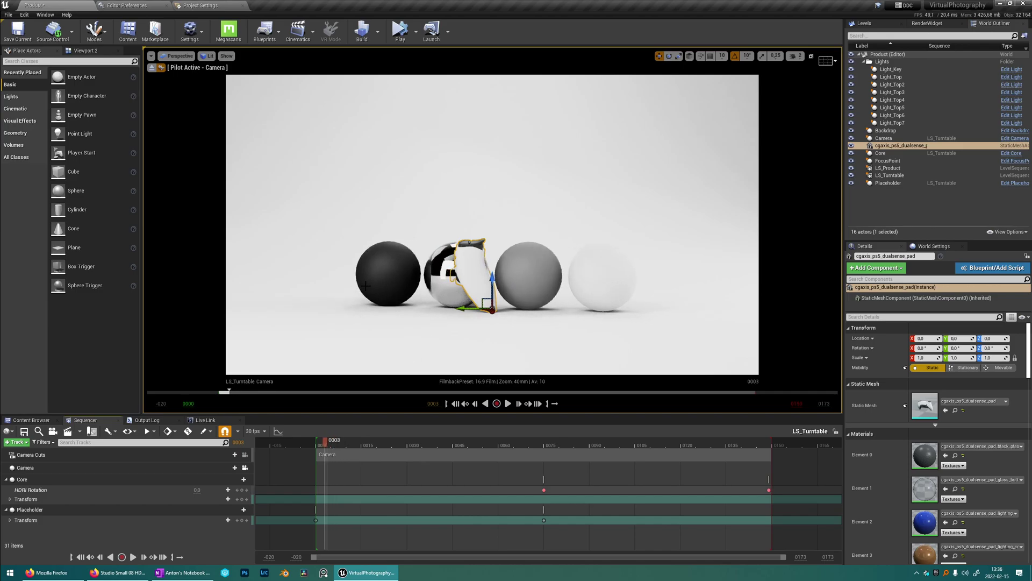
left_click(456, 404)
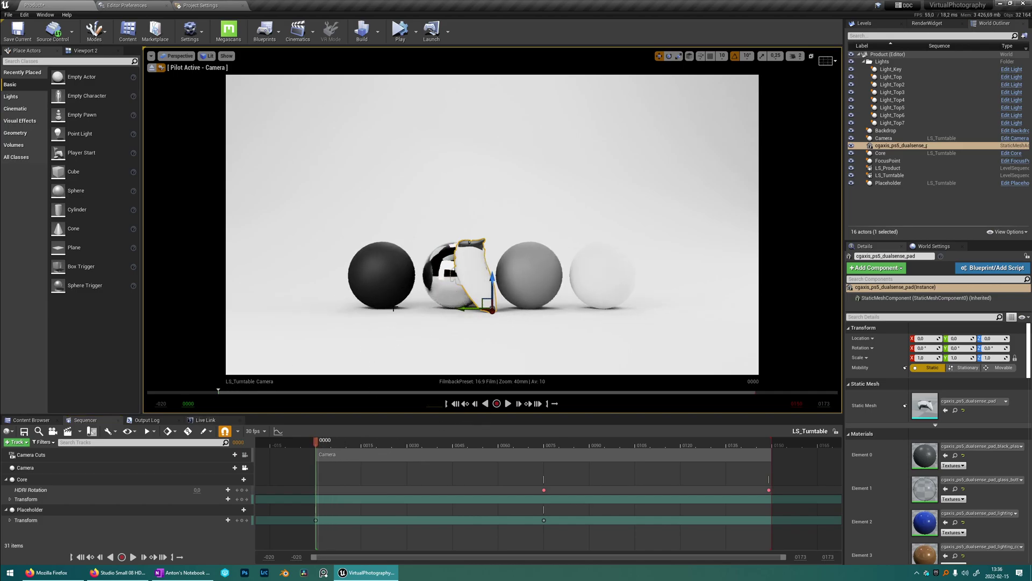
left_click(370, 276)
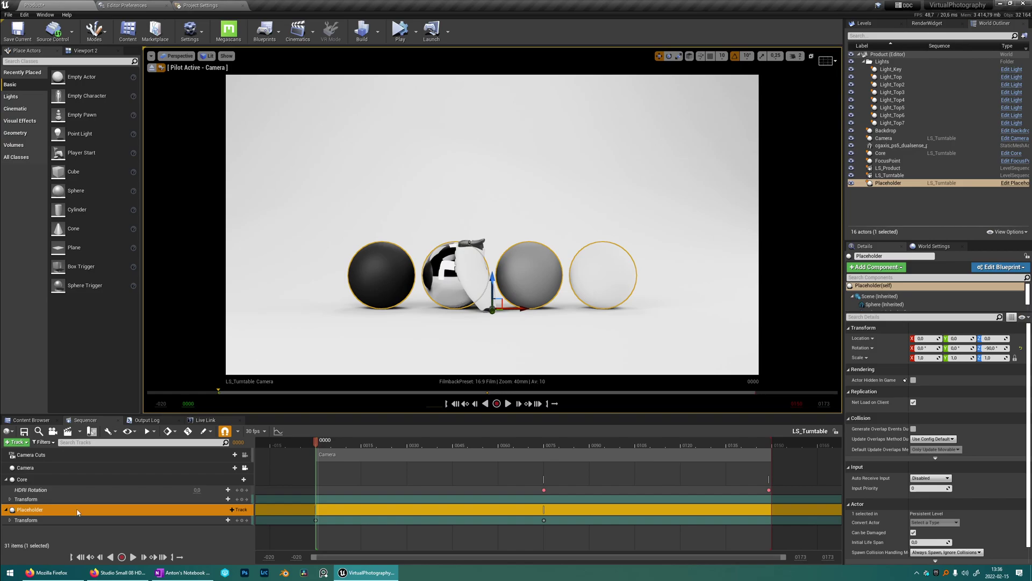
left_click(477, 267)
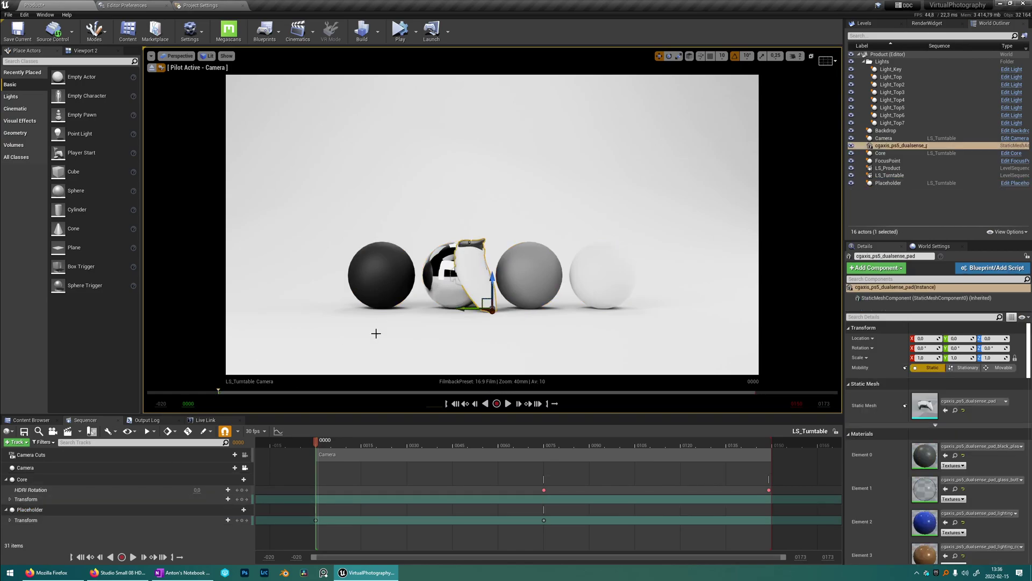
right_click(53, 508)
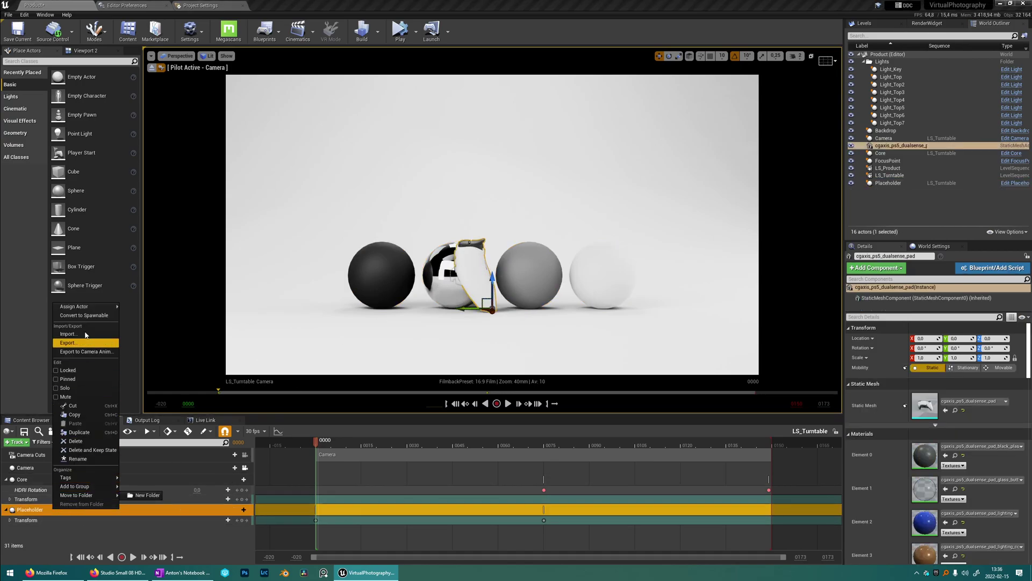
mouse_move(89, 311)
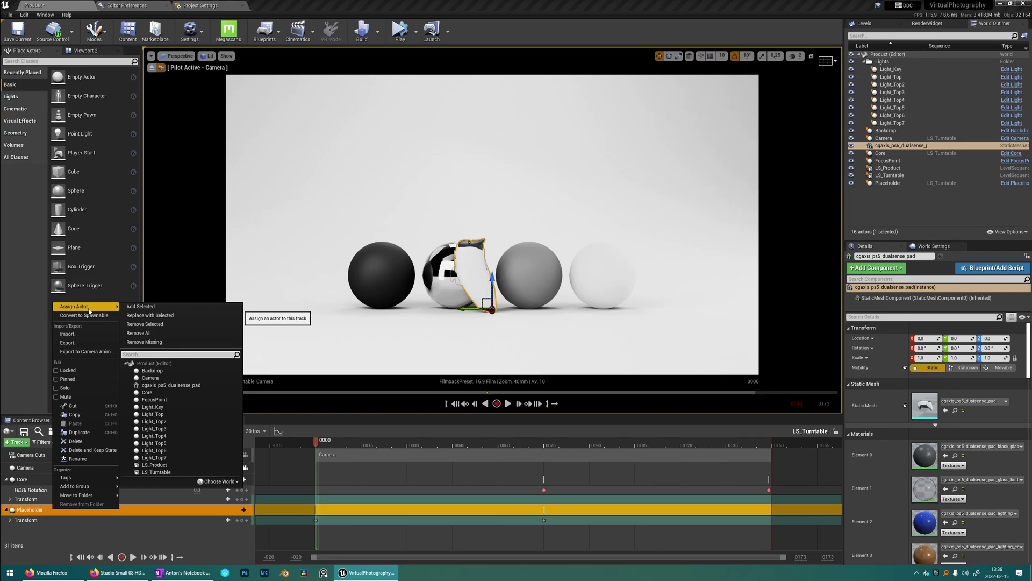
left_click(179, 315)
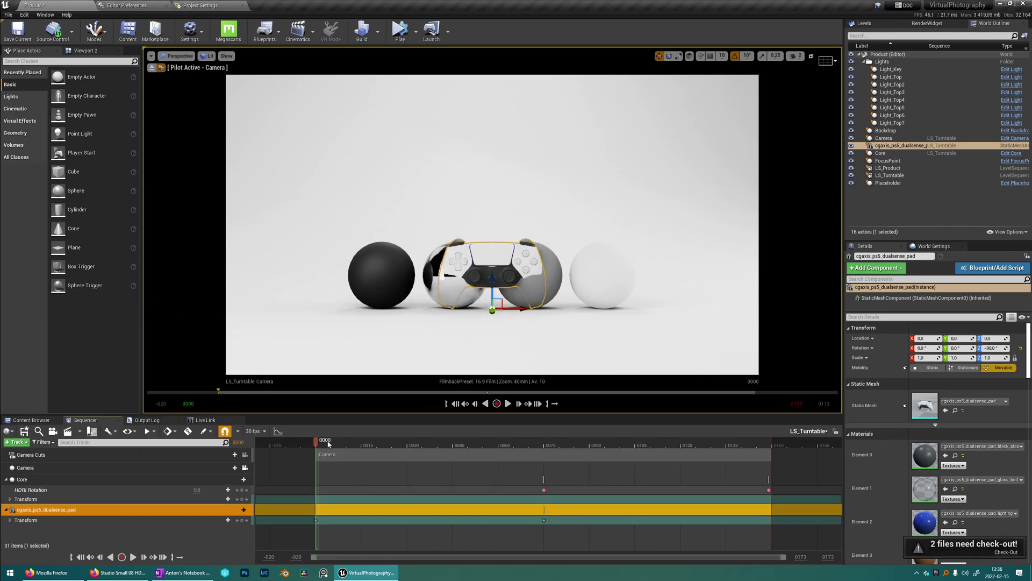
Scale the Placeholder spheres down uniformly to about 0.27 and scrub the turntable to frame 55 to check the controller's rotation
mouse_move(316, 442)
left_mouse_down()
mouse_move(682, 449)
mouse_move(332, 447)
left_mouse_up()
left_click(383, 291)
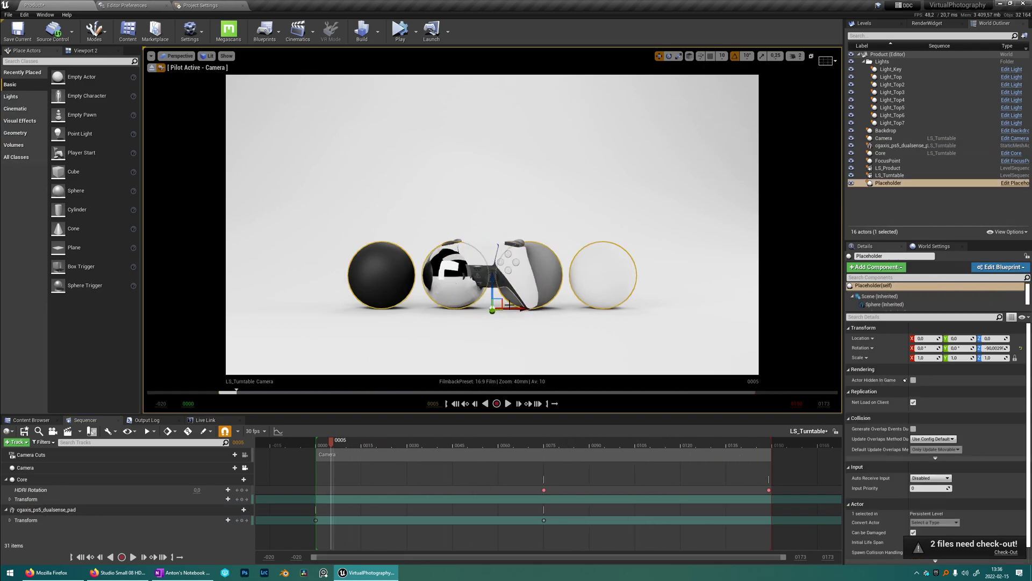
left_click_drag(488, 306, 460, 320)
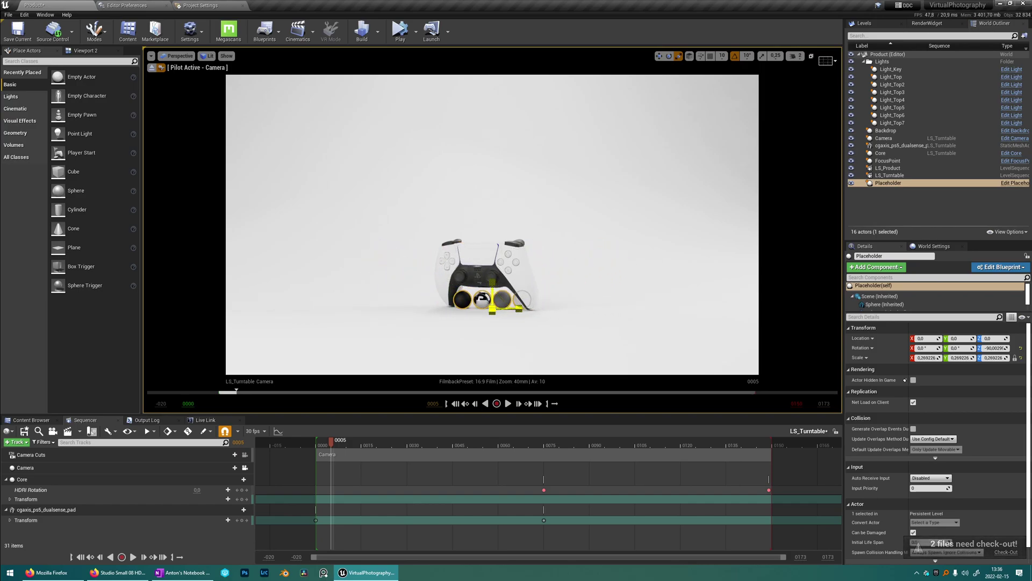
key("w")
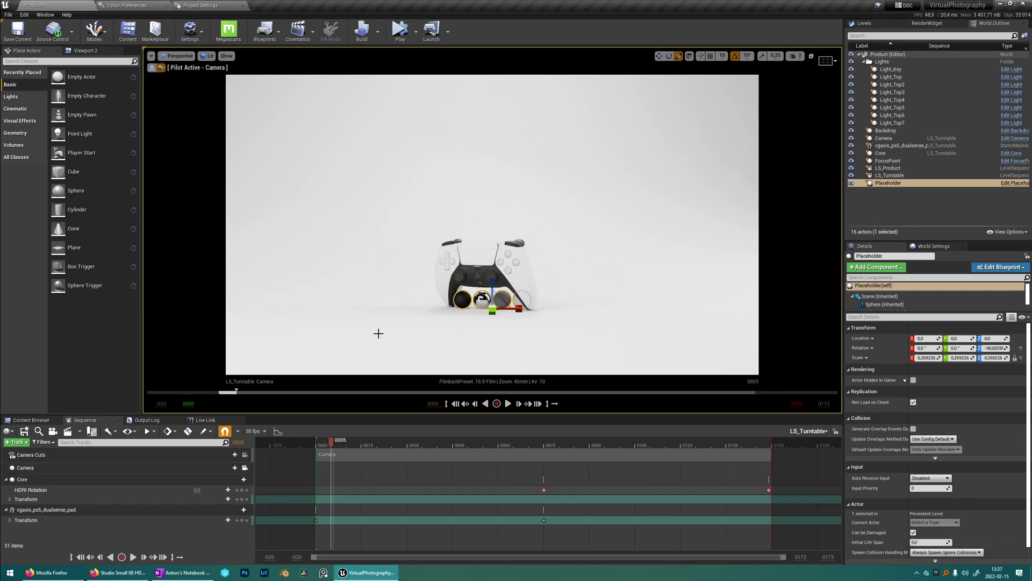
left_click_drag(343, 448, 485, 439)
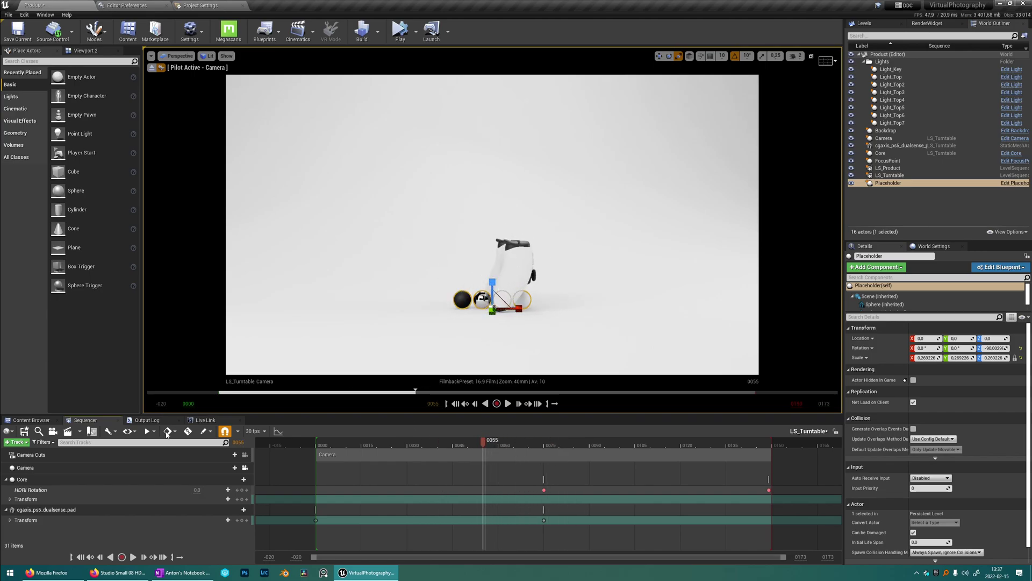
Create an Actor Blueprint class named BP_PivotFix in the controller's Geometries folder
left_click(31, 420)
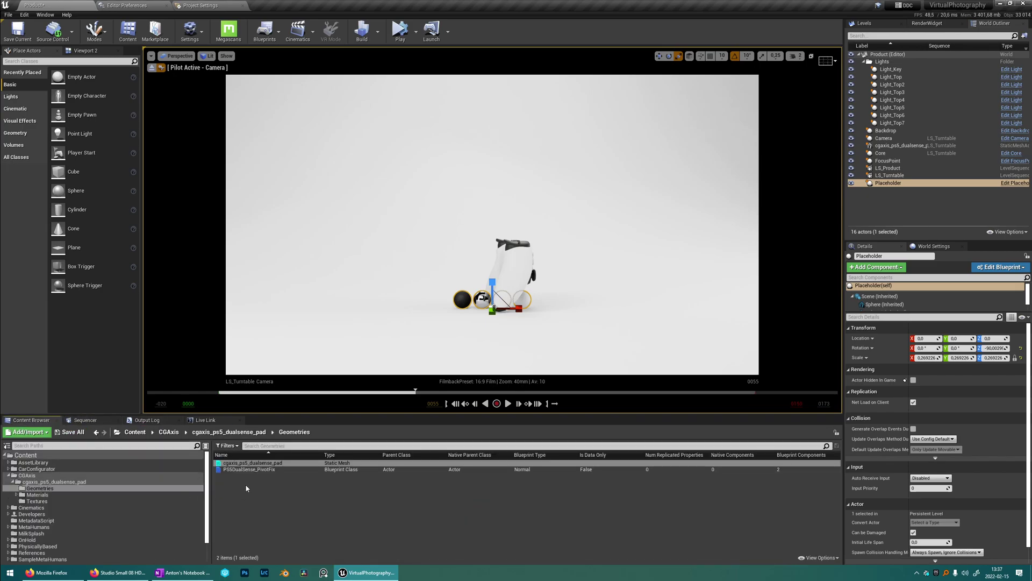
right_click(246, 487)
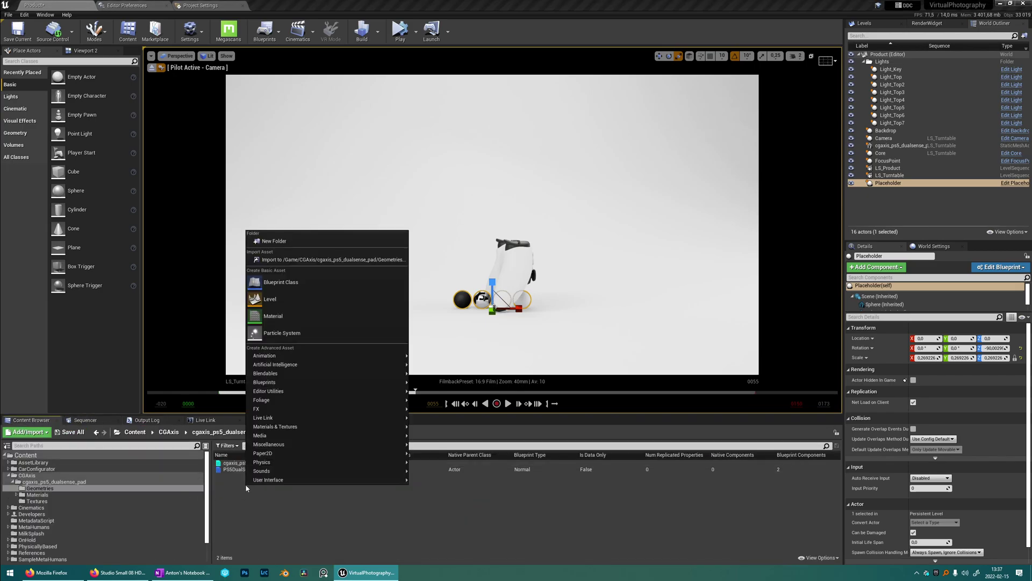
left_click(282, 281)
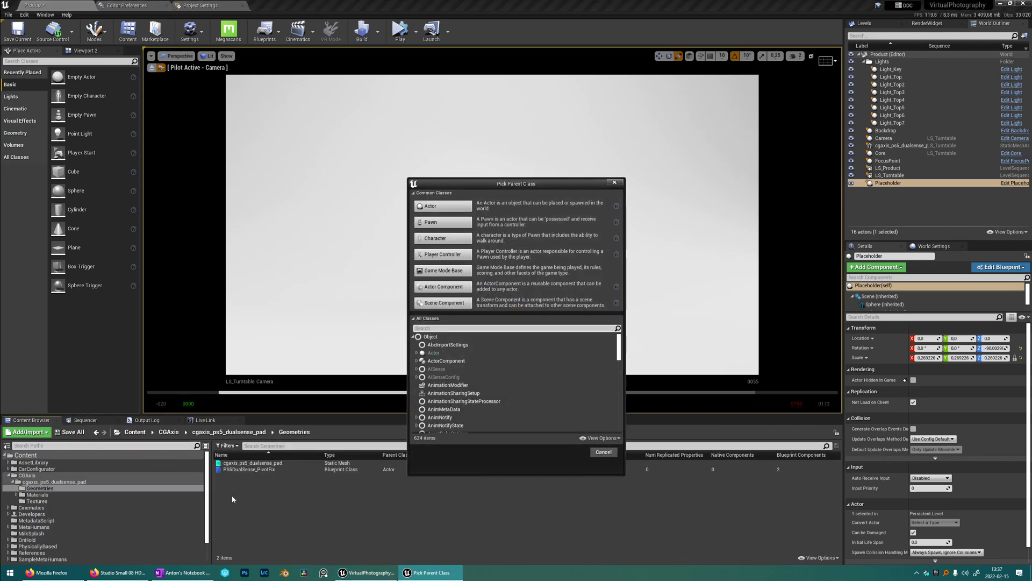
left_click(442, 206)
type("BP_")
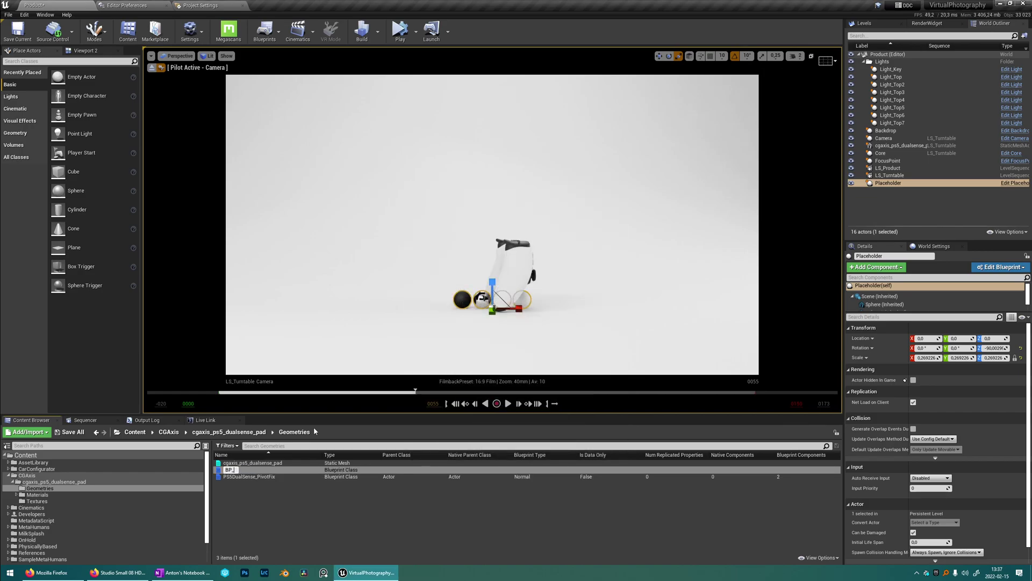
type("PivotFix")
key("Return")
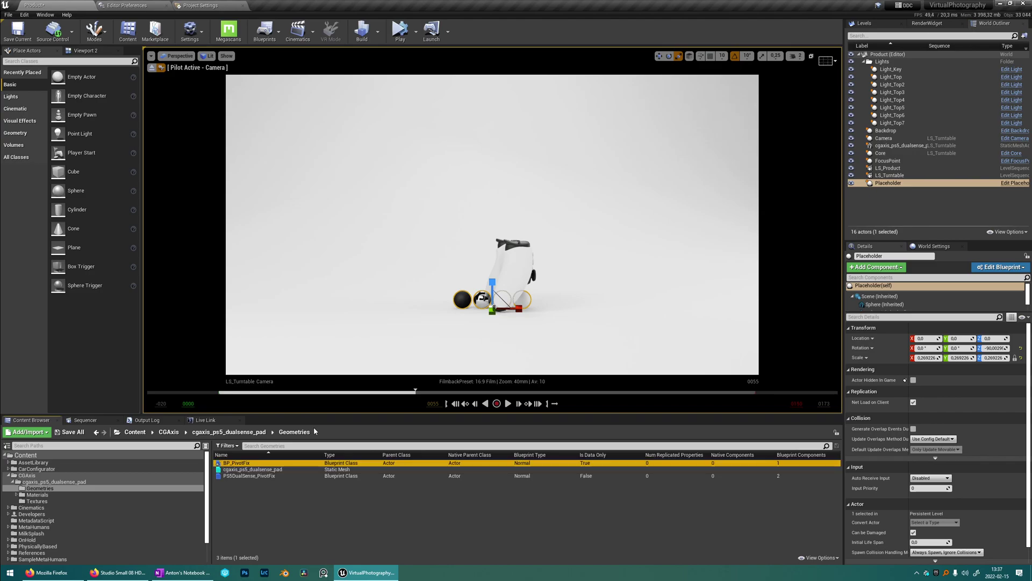
Open BP_PivotFix, add the cgaxis_ps5_dualsense_pad static mesh as a component under its root, and compile the blueprint
double_click(237, 463)
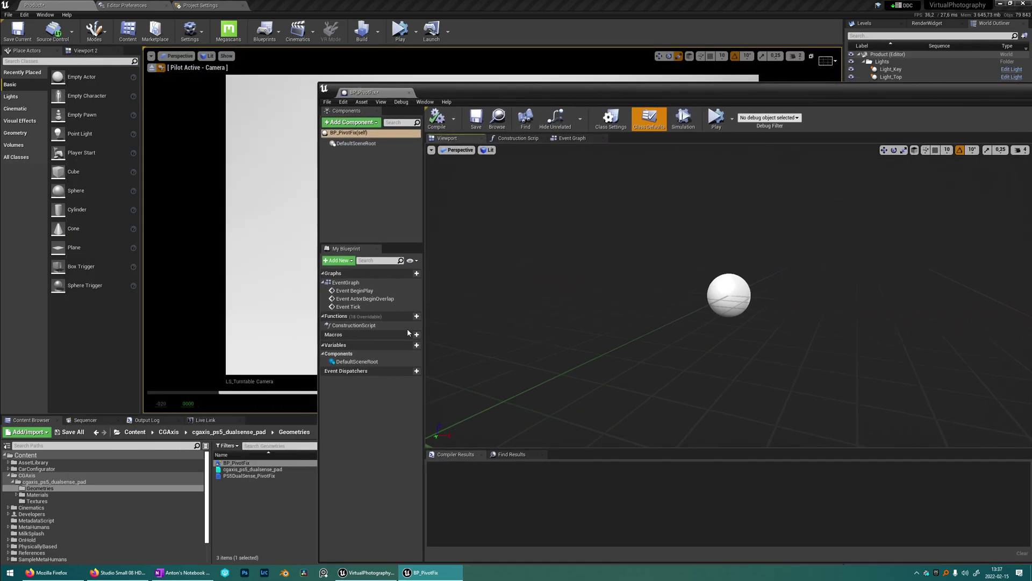
left_click_drag(252, 469, 767, 297)
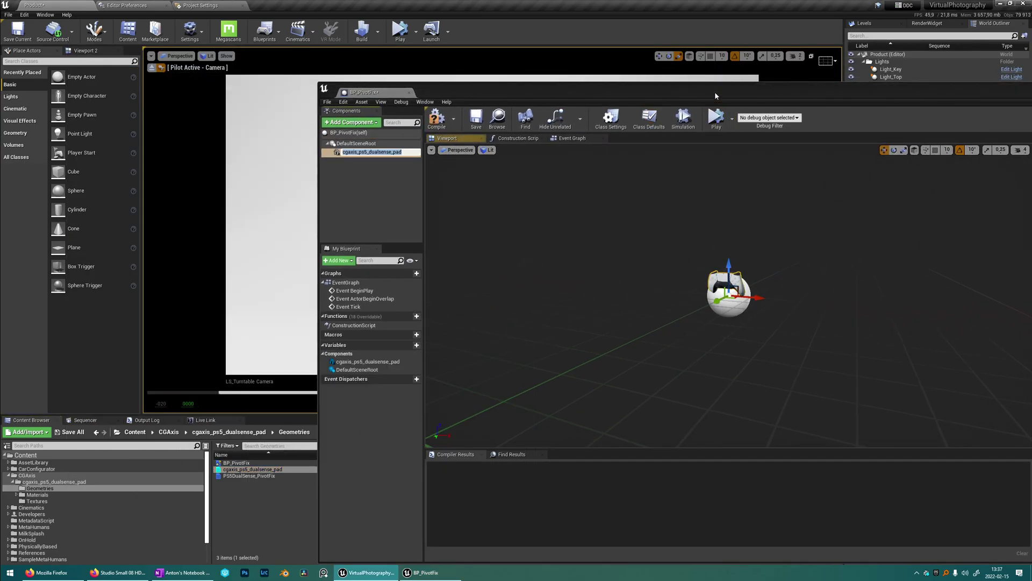
left_click_drag(714, 91, 505, 59)
left_click(227, 84)
Offset the controller mesh component to about Y -3.8, Z -5.4 to centre it on the pivot, and compile, save and close the blueprint
mouse_move(518, 263)
right_mouse_down()
mouse_move(419, 291)
mouse_move(376, 263)
mouse_move(529, 279)
right_mouse_up()
left_click_drag(529, 279, 494, 352)
right_click_drag(495, 352, 613, 377)
mouse_move(567, 281)
right_mouse_down()
mouse_move(533, 301)
mouse_move(580, 285)
mouse_move(567, 280)
right_mouse_up()
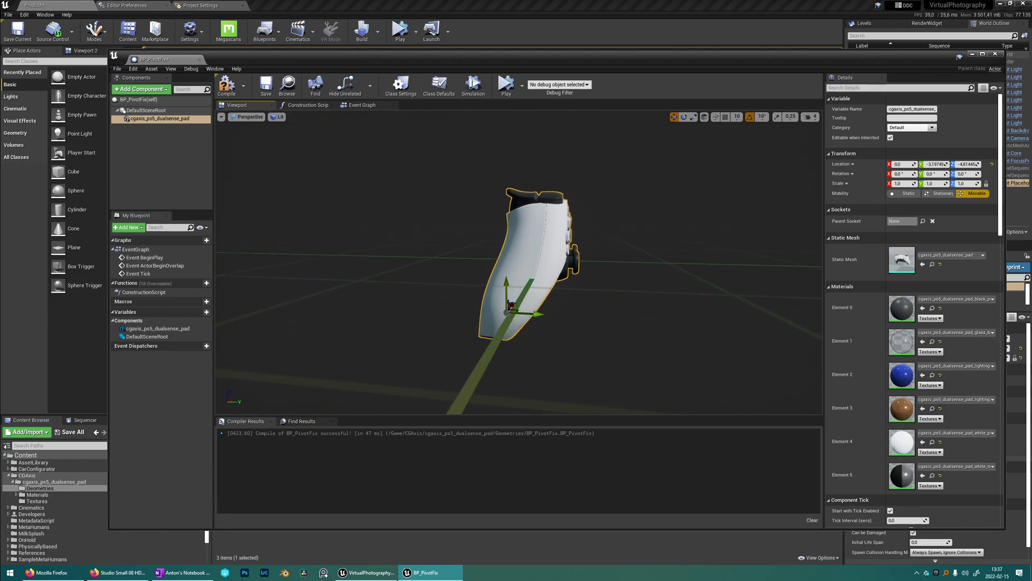
left_click_drag(506, 279, 506, 285)
right_click_drag(505, 286, 404, 290)
left_click(228, 86)
left_click(263, 92)
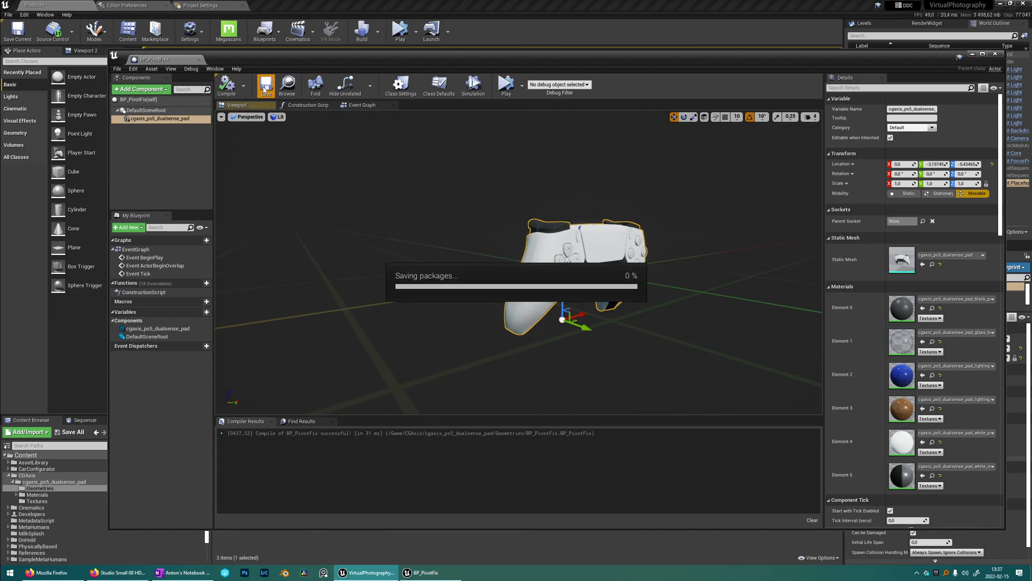
left_click(994, 55)
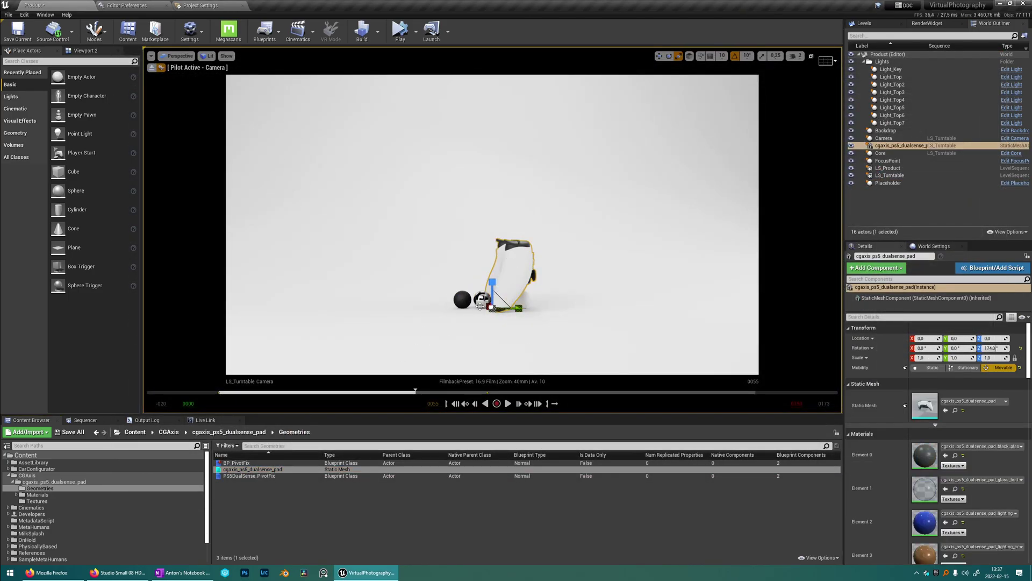
Return the turntable sequence to frame 0 and place BP_PivotFix in the level with its location reset to the origin
left_click(83, 421)
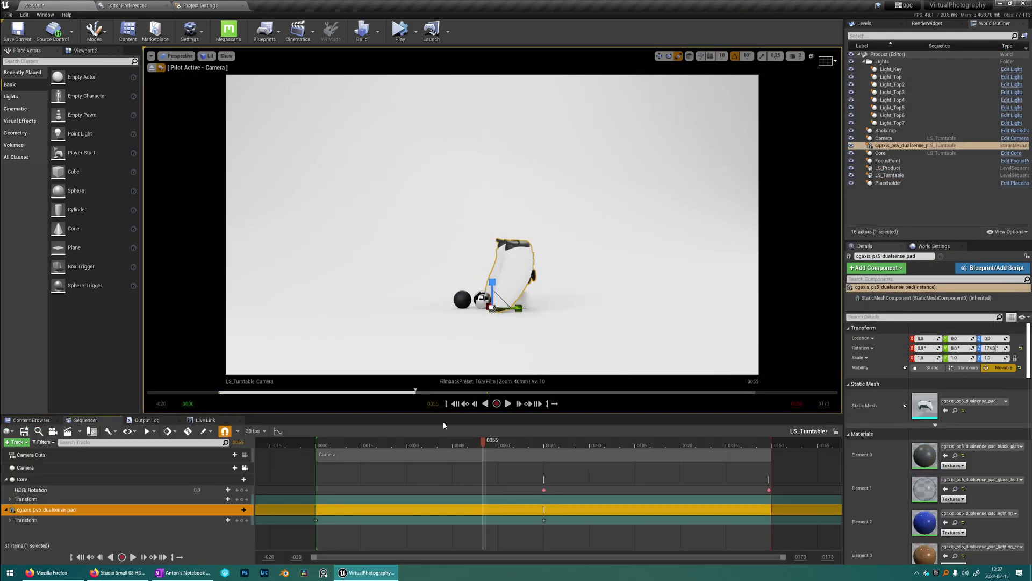
left_click(455, 404)
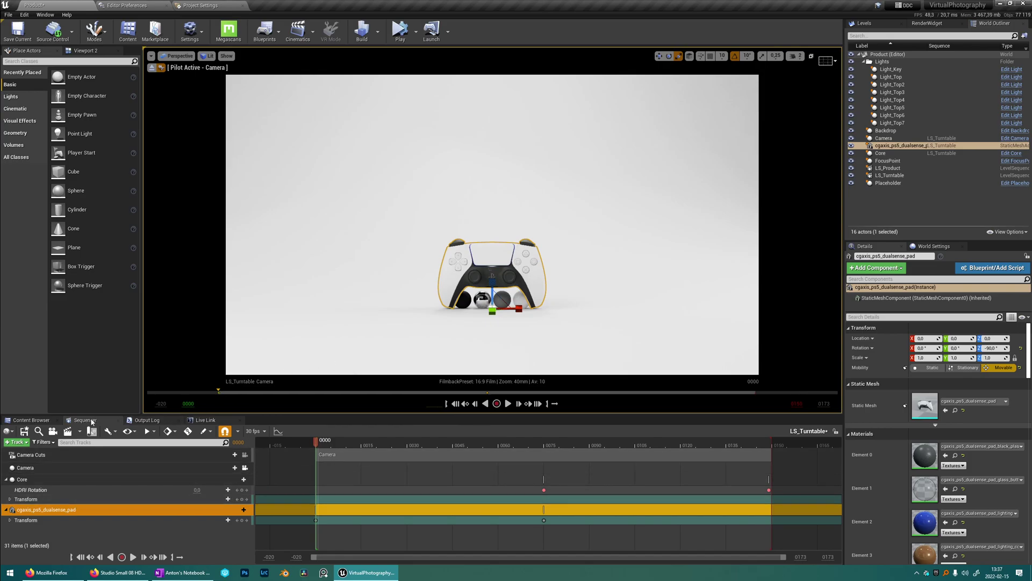
left_click(31, 420)
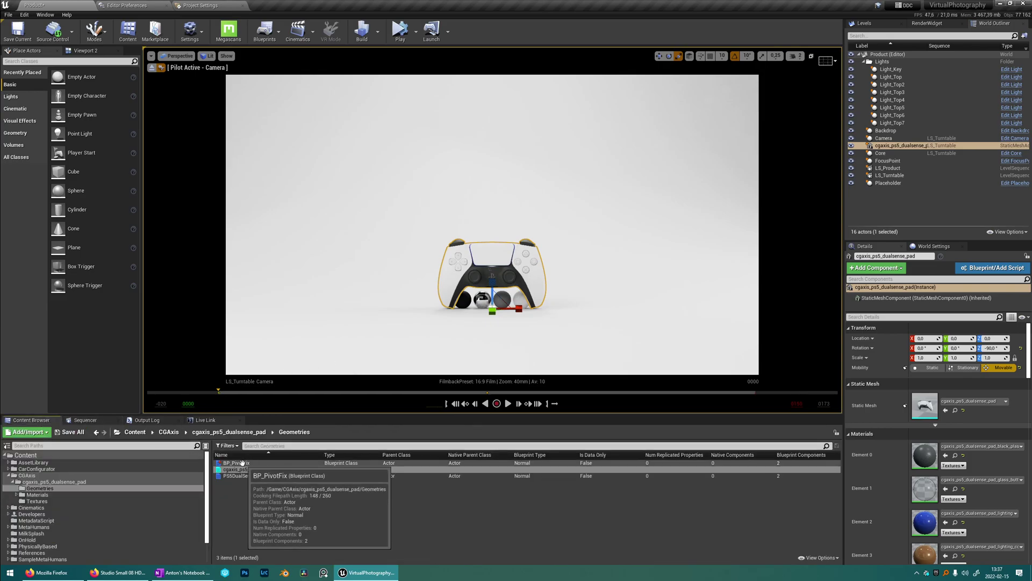
left_click_drag(242, 463, 413, 325)
left_click(1020, 339)
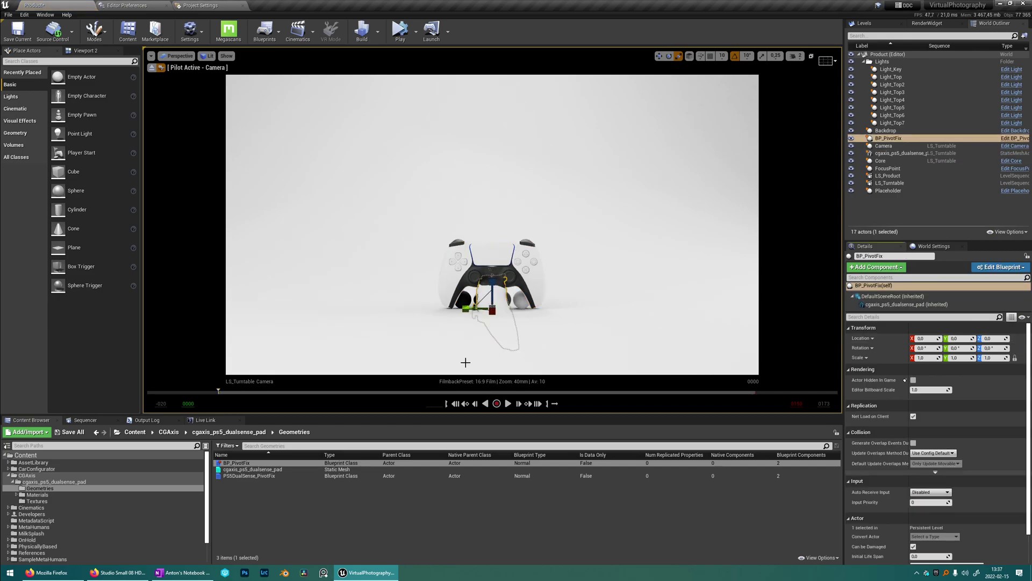
Reassign the controller's turntable track to BP_PivotFix and delete the original cgaxis_ps5_dualsense_pad actor from the level
left_click(84, 420)
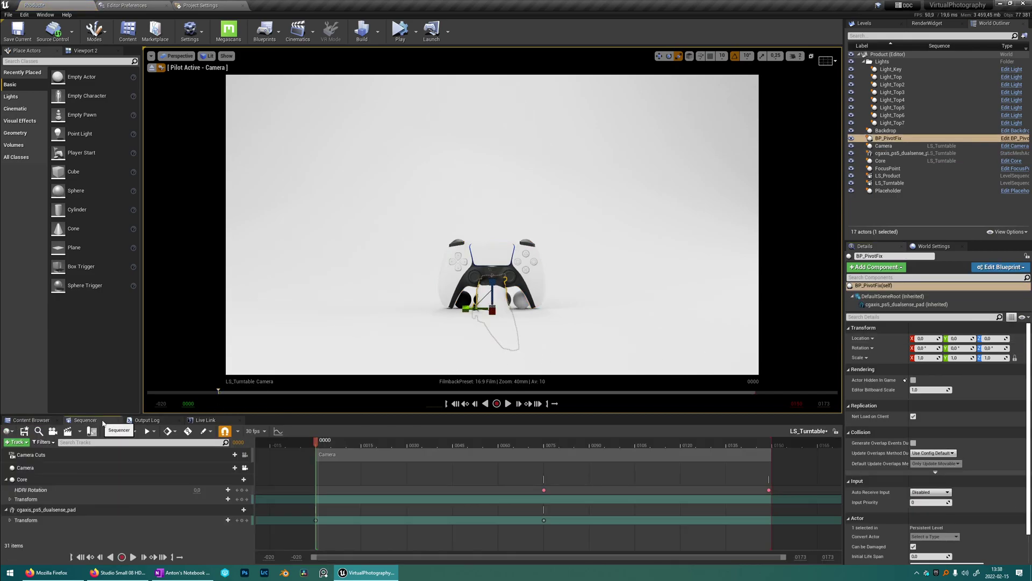
right_click(86, 510)
mouse_move(138, 308)
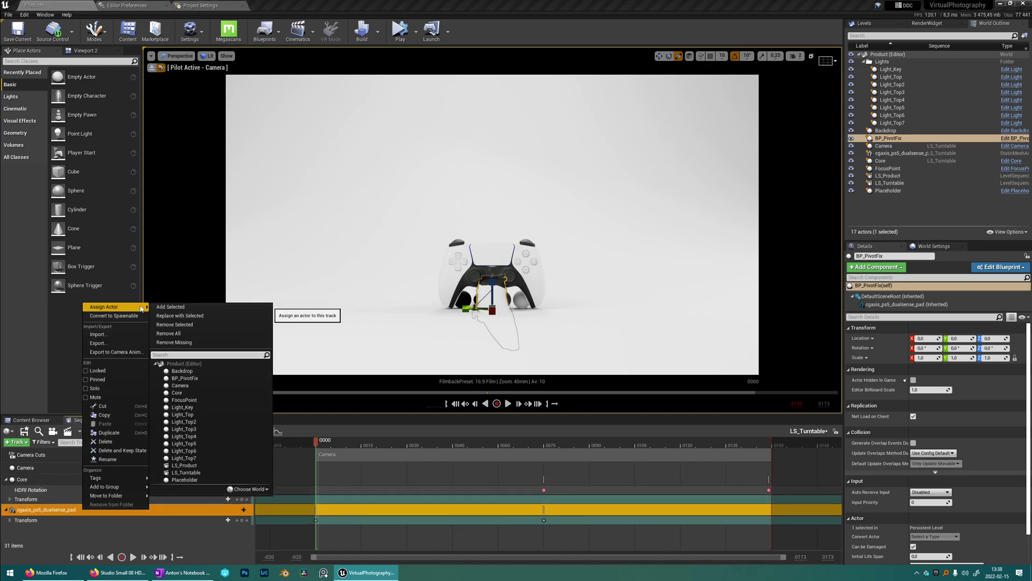
left_click(196, 318)
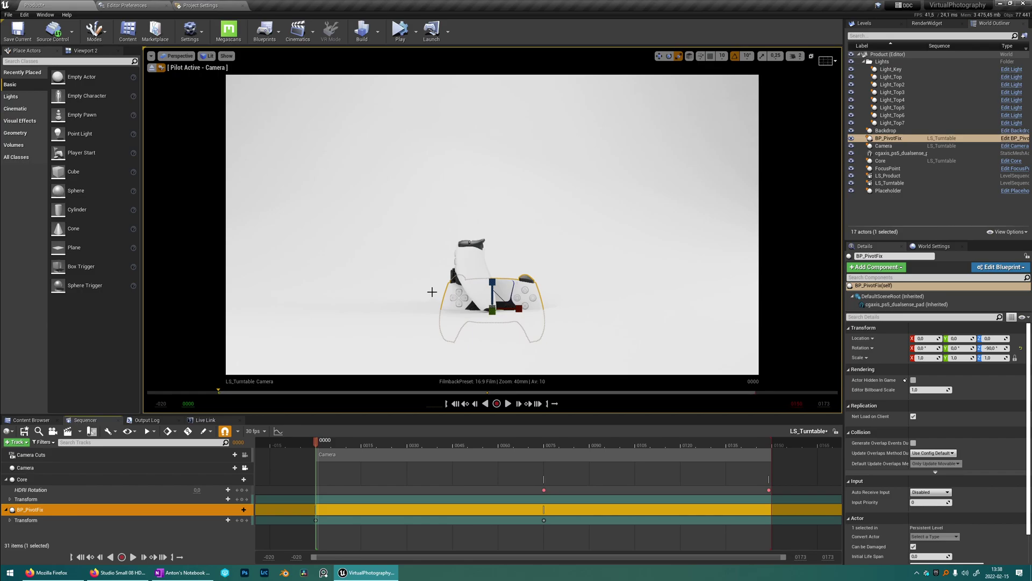
left_click(472, 257)
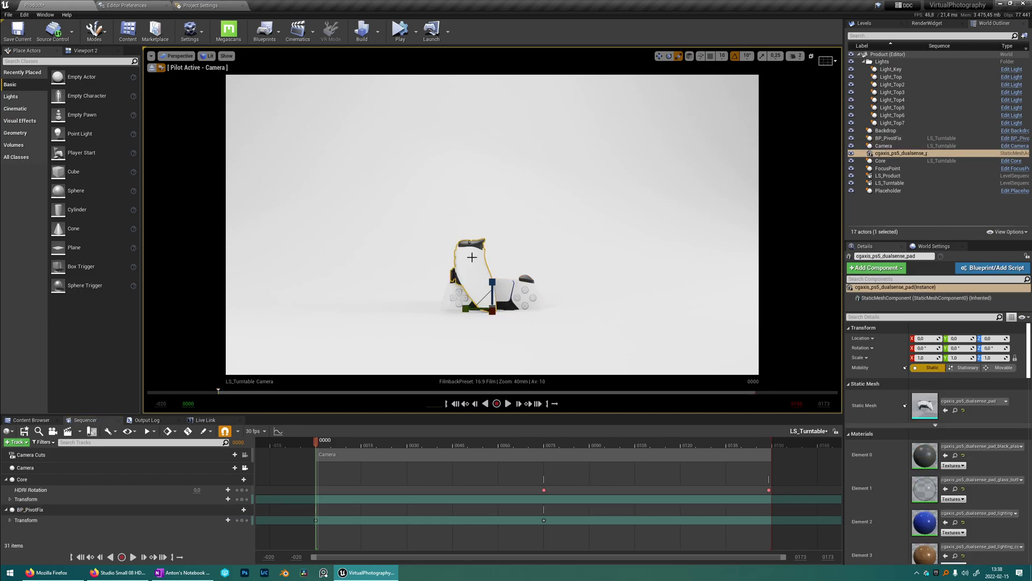
key("Delete")
Expand the BP_PivotFix track's Transform and Rotation channels and raise the BP_PivotFix actor to about 10.6 in Z
left_click_drag(327, 444, 346, 450)
left_click(67, 509)
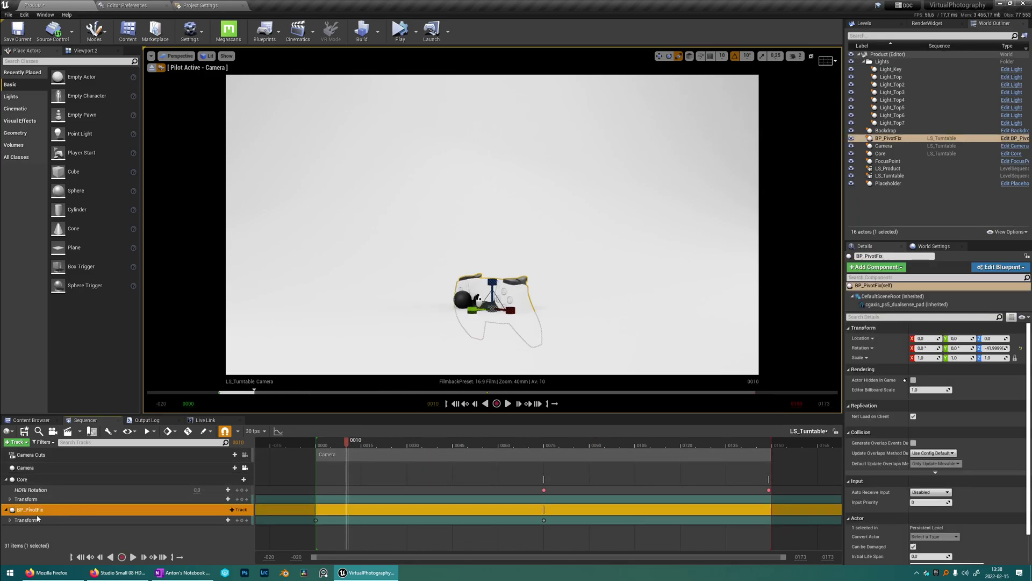
left_click(9, 520)
left_click(14, 536)
scroll(35, 519, "down", 2)
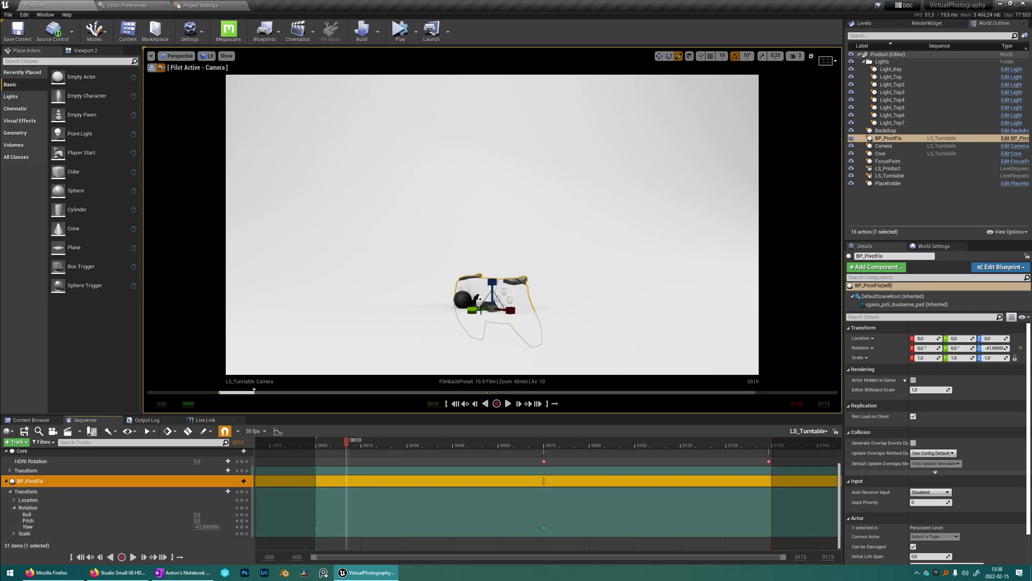
left_click_drag(494, 275, 498, 205)
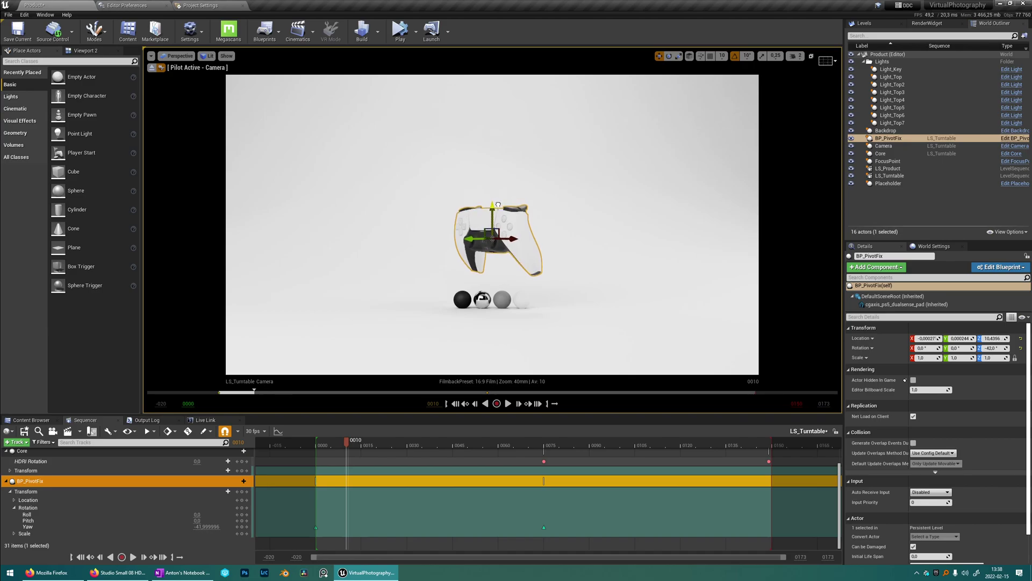
Scrub the turntable sequence to frame 87 and set the Core actor's HDRI Intensity to 0.75
left_click_drag(367, 440, 317, 447)
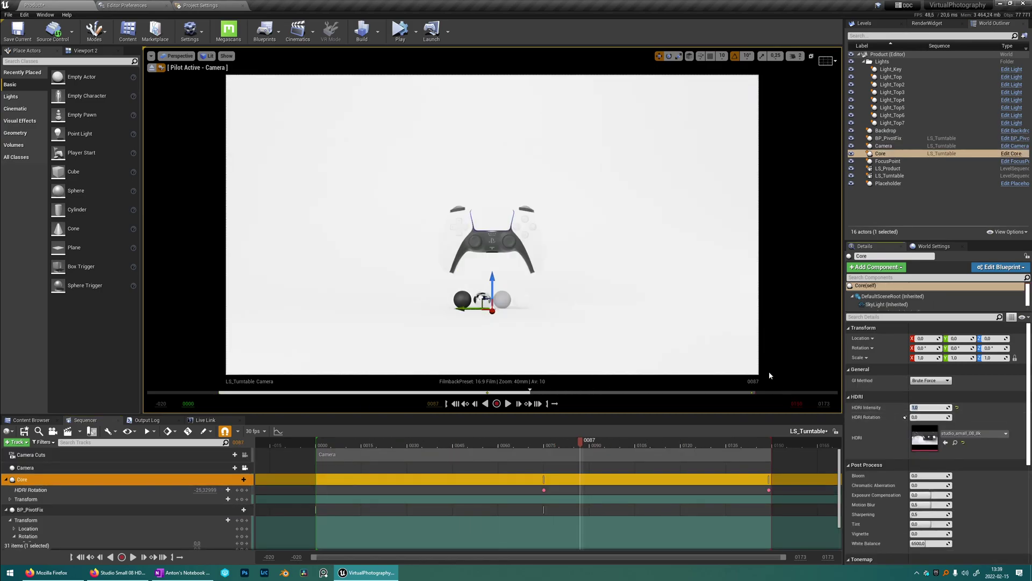
key("BackSpace")
key("Return")
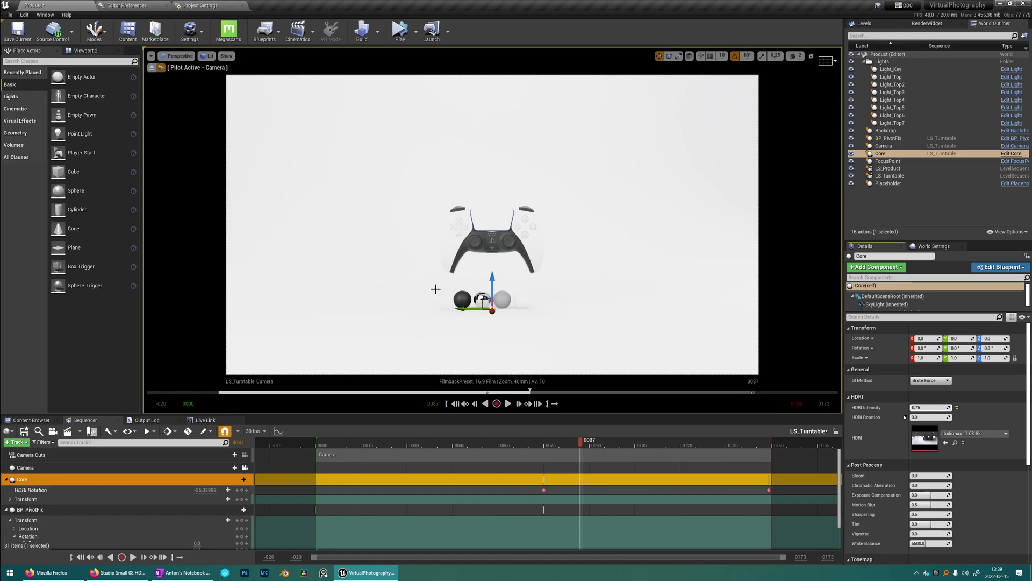
Move the piloted camera closer to the controller, scrub to frame 81 with editor overlays hidden, and set the Core actor's HDRI Intensity to 0.6
right_click_drag(492, 225, 562, 224, "alt")
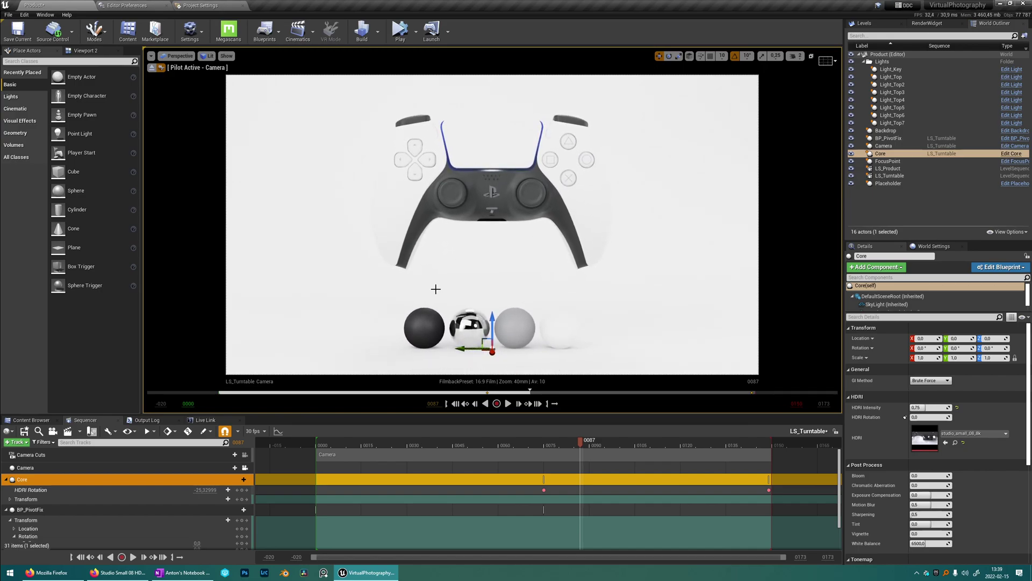
key("g")
mouse_move(580, 440)
left_mouse_down()
mouse_move(329, 443)
mouse_move(734, 456)
mouse_move(562, 449)
left_mouse_up()
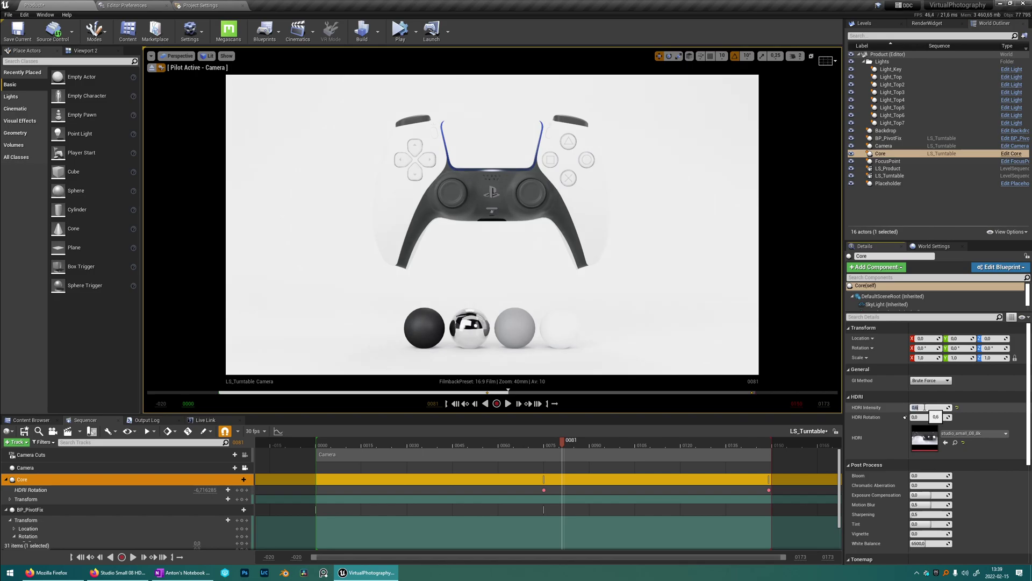
Delete the seven top lights, Light_Top through Light_Top7, keeping only Light_Key in the Lights folder
left_click_drag(553, 443, 405, 442)
left_click(896, 123)
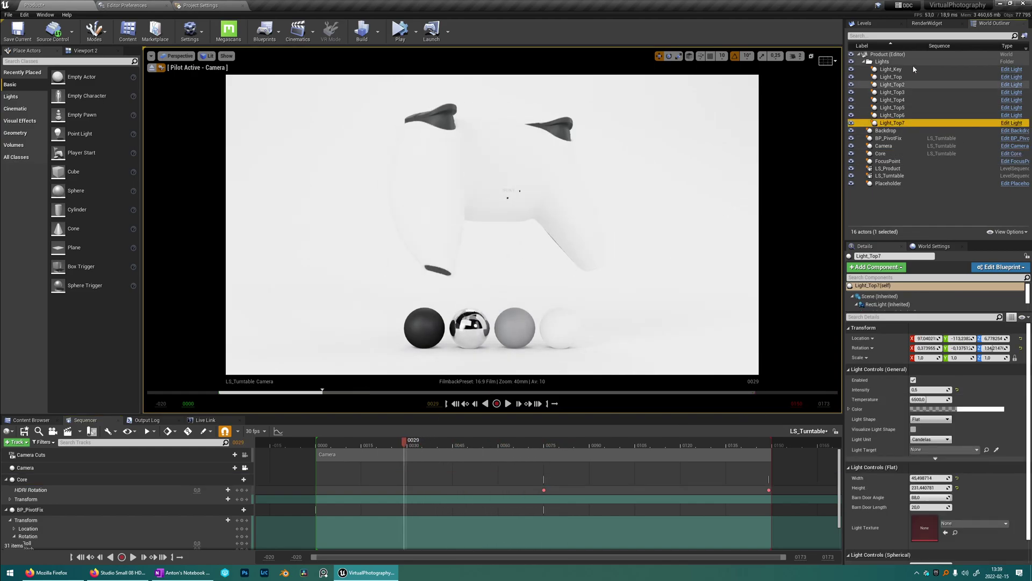
left_click(866, 23)
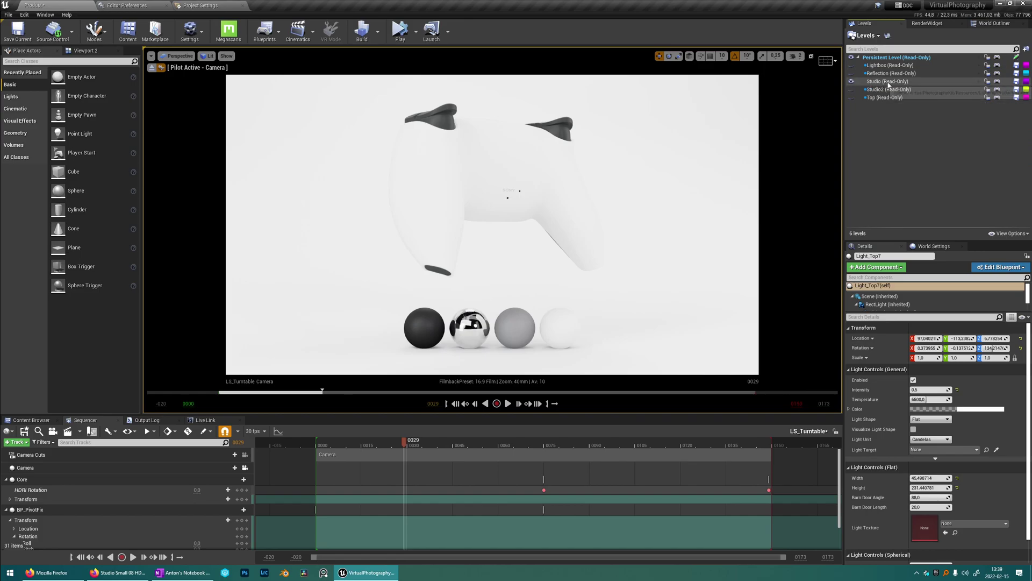
left_click(994, 23)
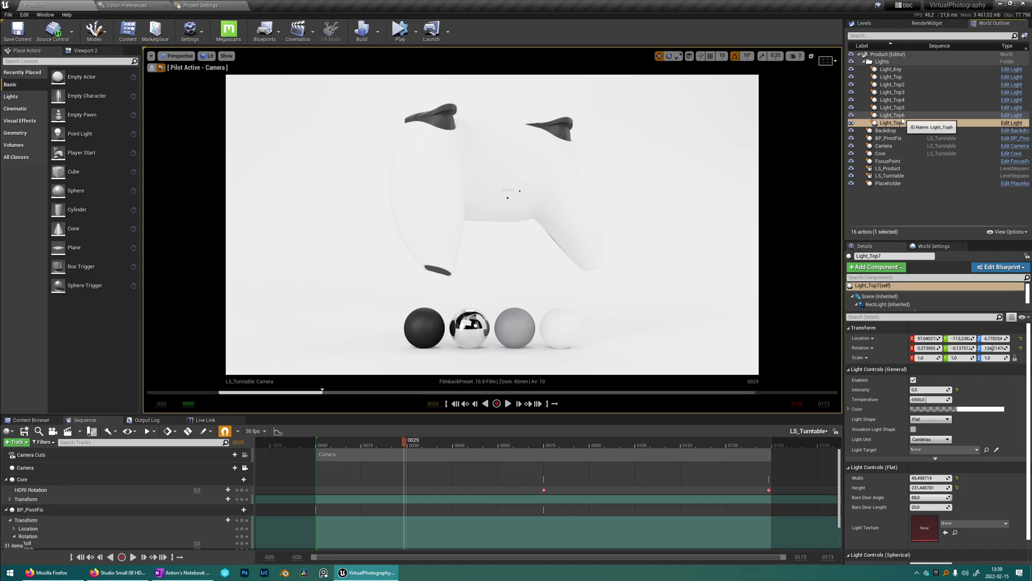
left_click(907, 78, "shift")
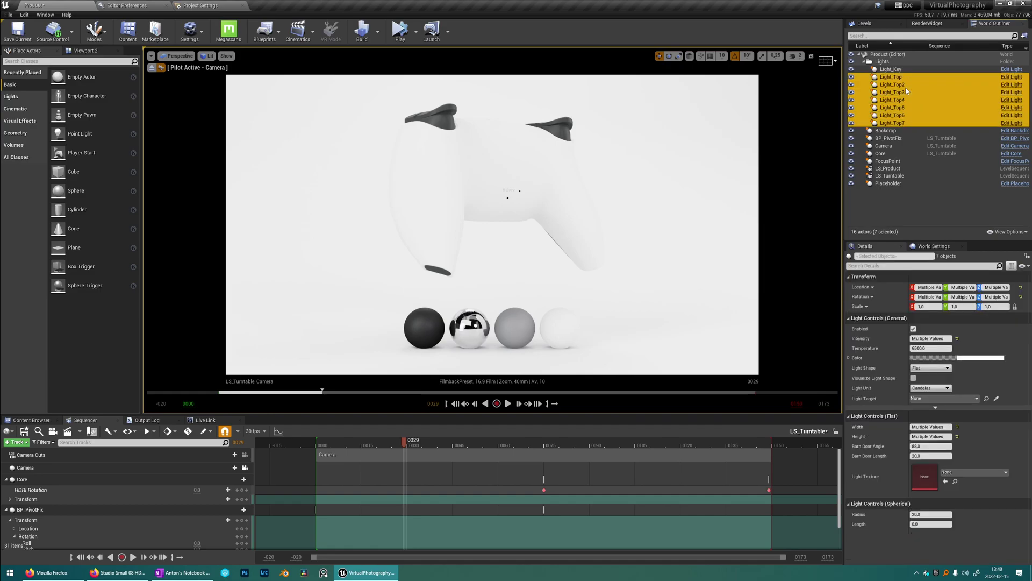
key("Delete")
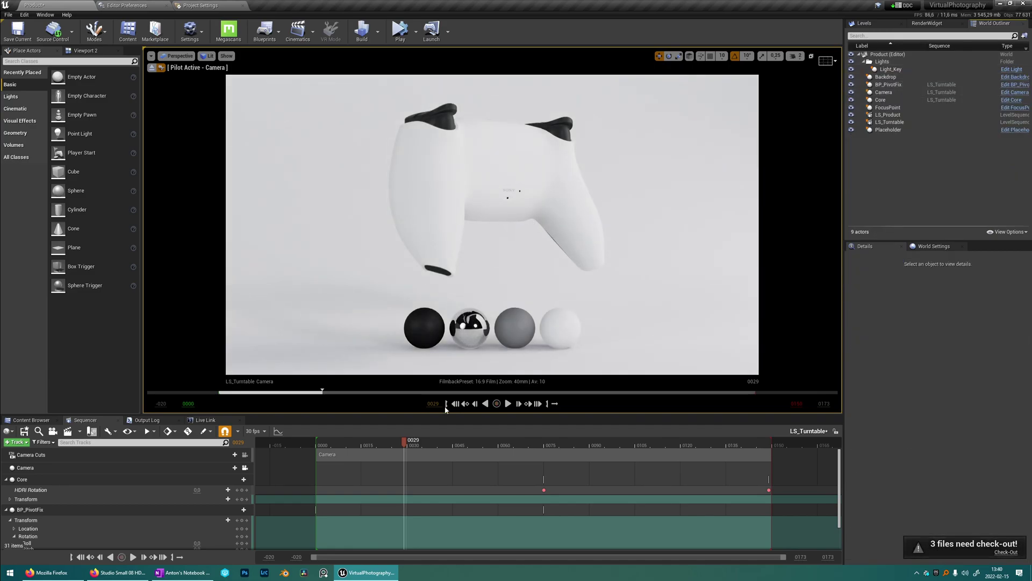
At frame 75, pilot Light_Key in a widened second viewport and move it beside the controller, to about X 49.4, Y -36.3, Z 18.3
left_click_drag(439, 445, 544, 446)
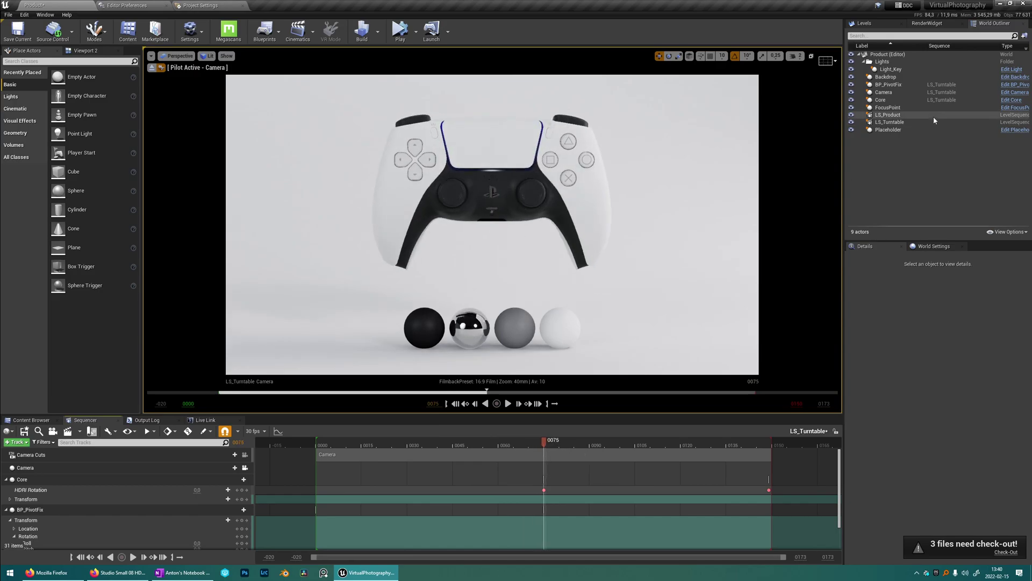
left_click(892, 69)
left_click(85, 50)
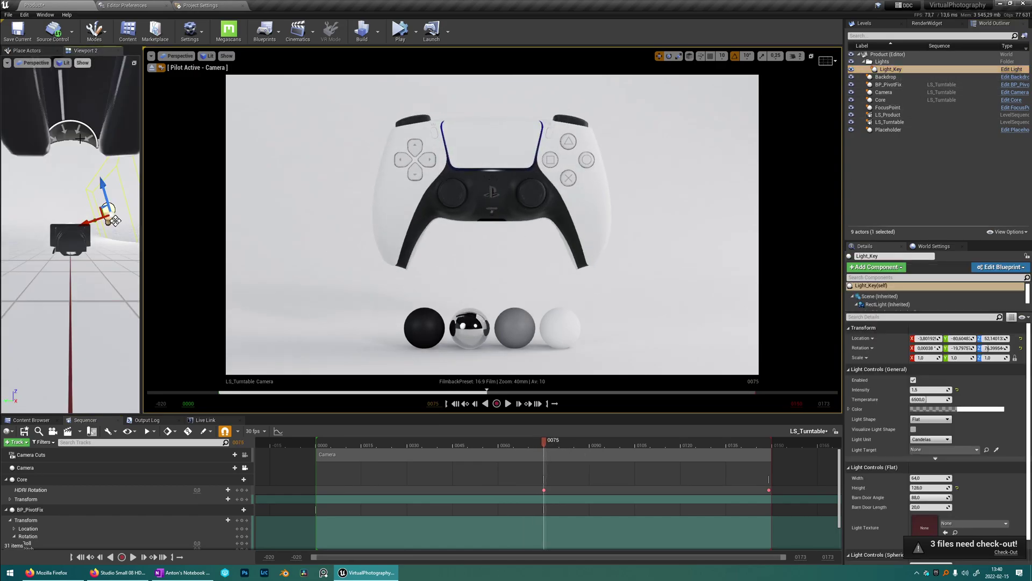
left_click_drag(139, 201, 302, 201)
mouse_move(190, 227)
right_mouse_down()
mouse_move(166, 227)
mouse_move(191, 227)
right_mouse_up()
key("ctrl+shift+p")
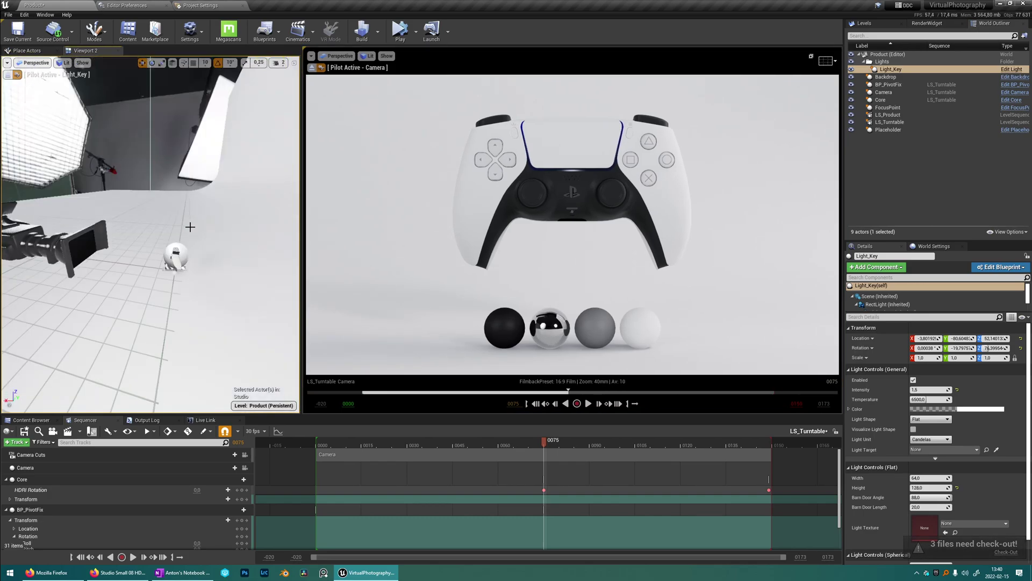
right_click_drag(152, 213, 152, 213)
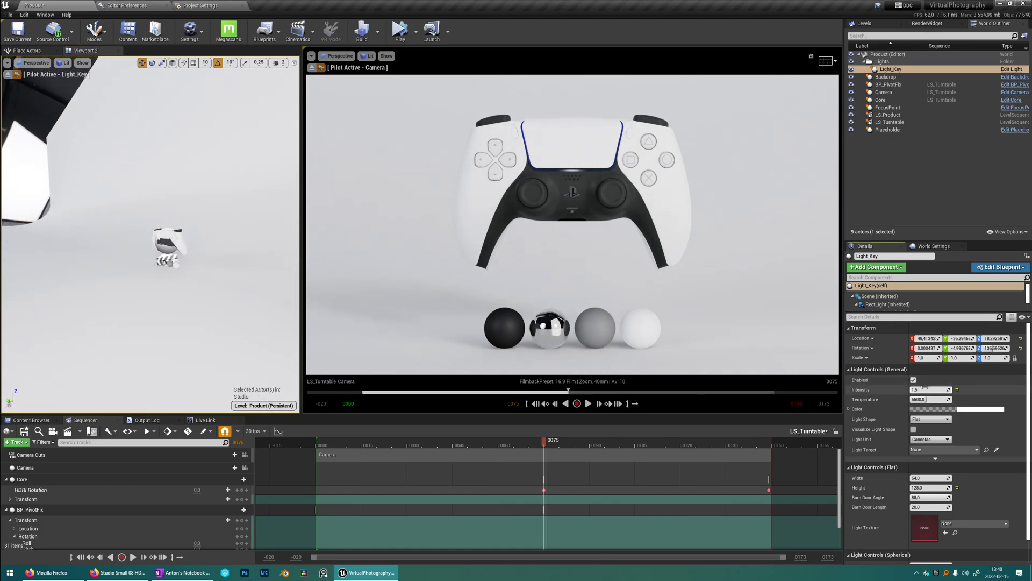
Set Light_Key's Intensity to 5.0, raise it slightly while aiming at the controller, and stop piloting it
key("Return")
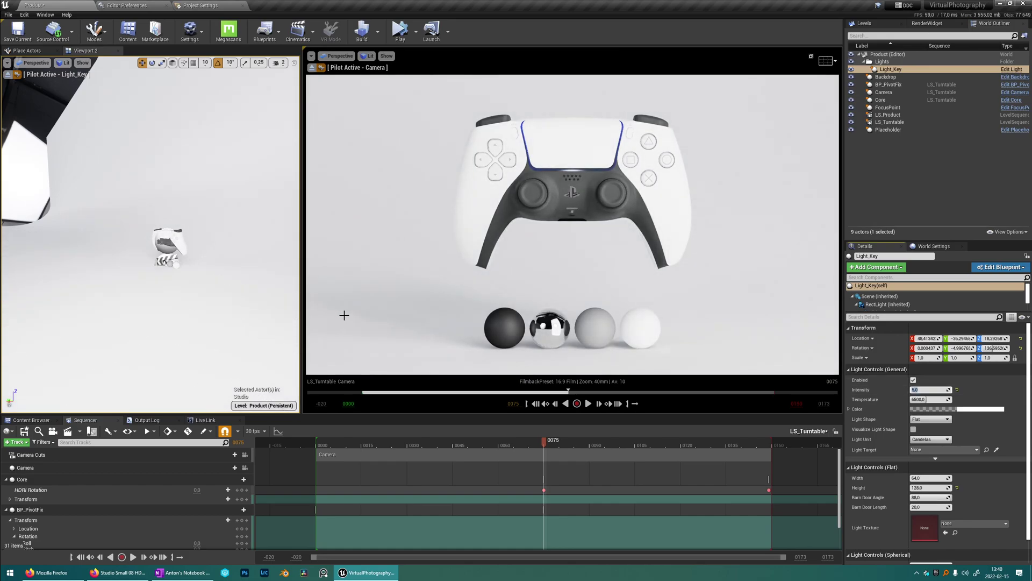
right_click_drag(215, 280, 215, 280)
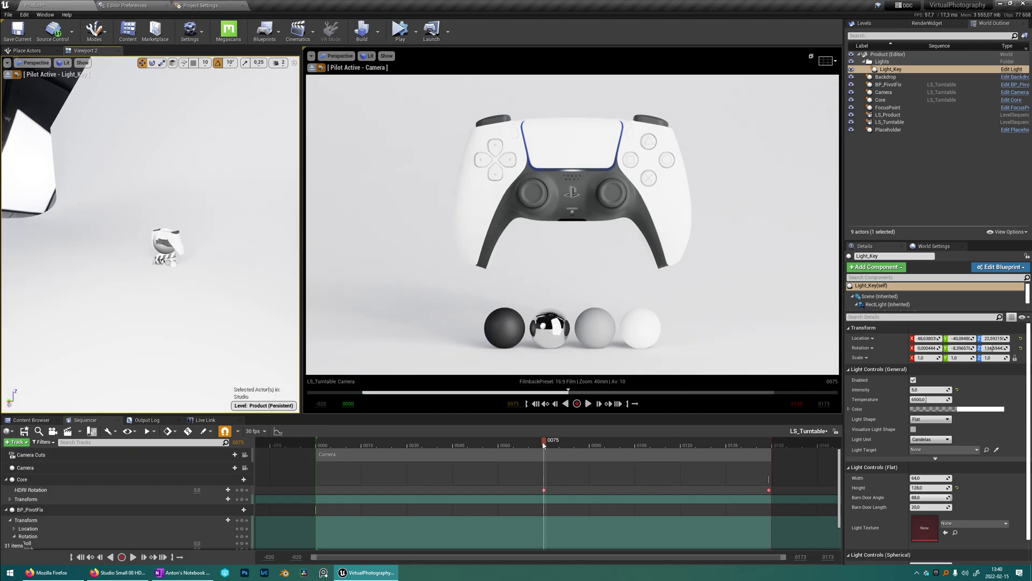
left_click_drag(544, 443, 745, 446)
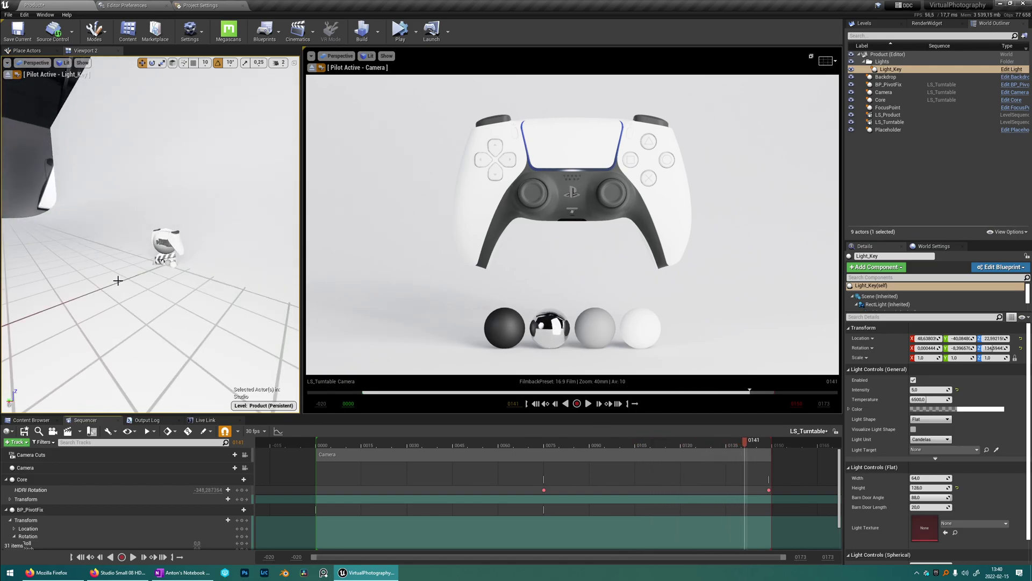
left_click(9, 79)
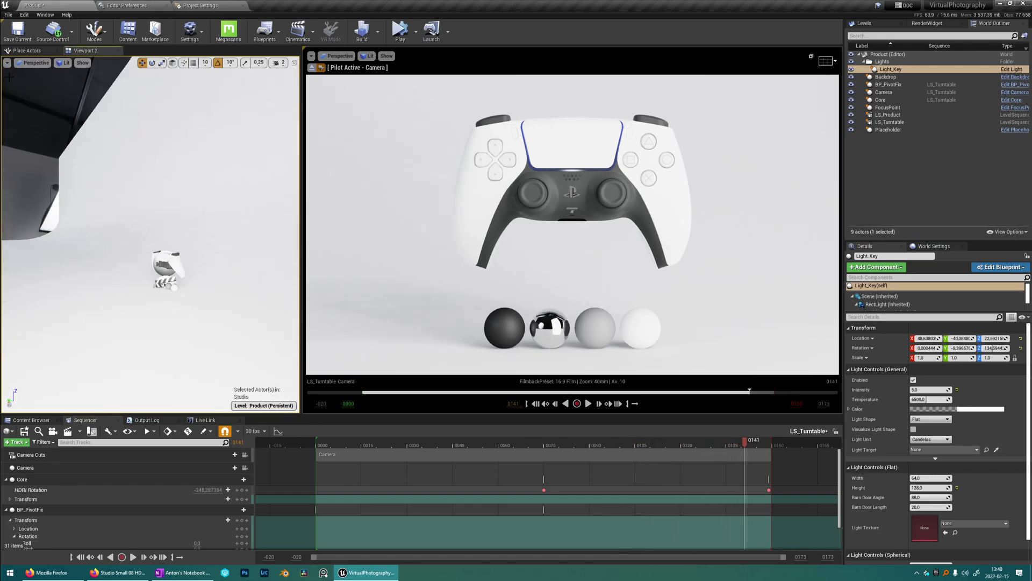
Reframe the second viewport and switch the World Outliner's info column to show each actor's Level
left_click_drag(161, 258, 250, 267, "alt")
mouse_move(215, 242)
right_mouse_down()
mouse_move(92, 219)
mouse_move(90, 210)
mouse_move(24, 207)
mouse_move(134, 214)
mouse_move(207, 236)
mouse_move(199, 240)
mouse_move(215, 251)
right_mouse_up()
left_click(1011, 46)
left_click(1001, 66)
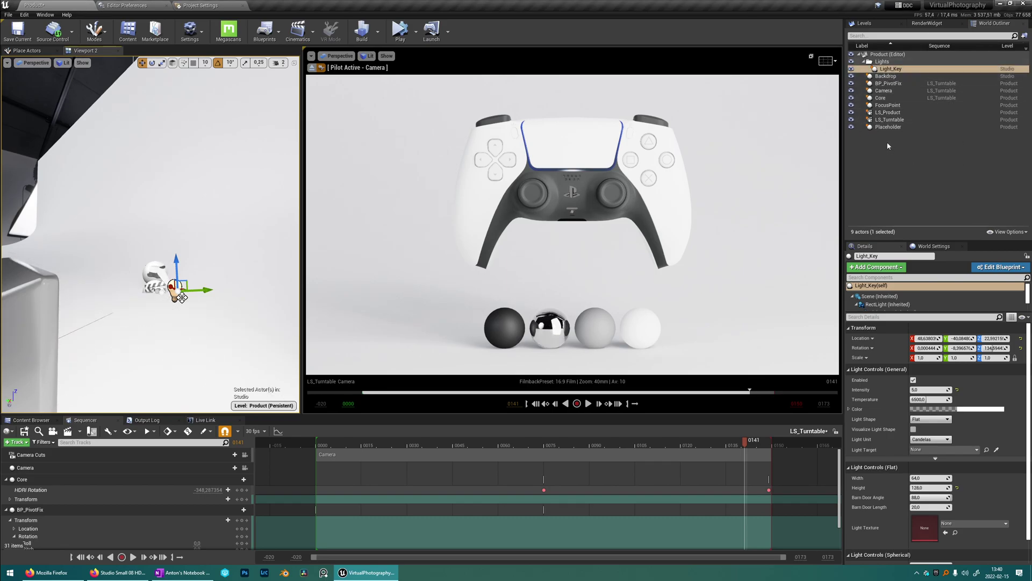
Move Light_Key from the Studio level to the persistent Product level and attach it to the Core actor
left_click(892, 99)
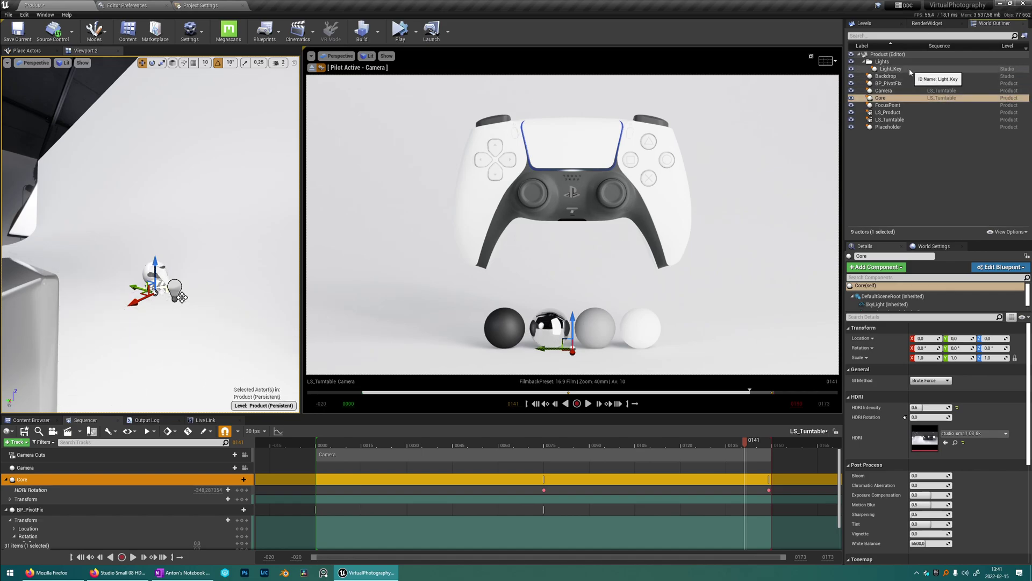
left_click(865, 23)
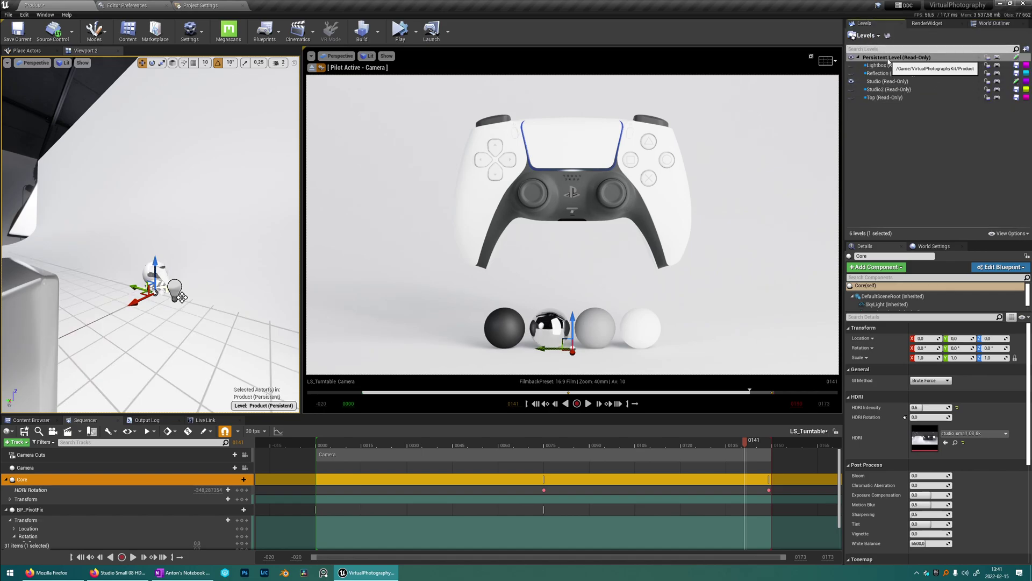
left_click(988, 24)
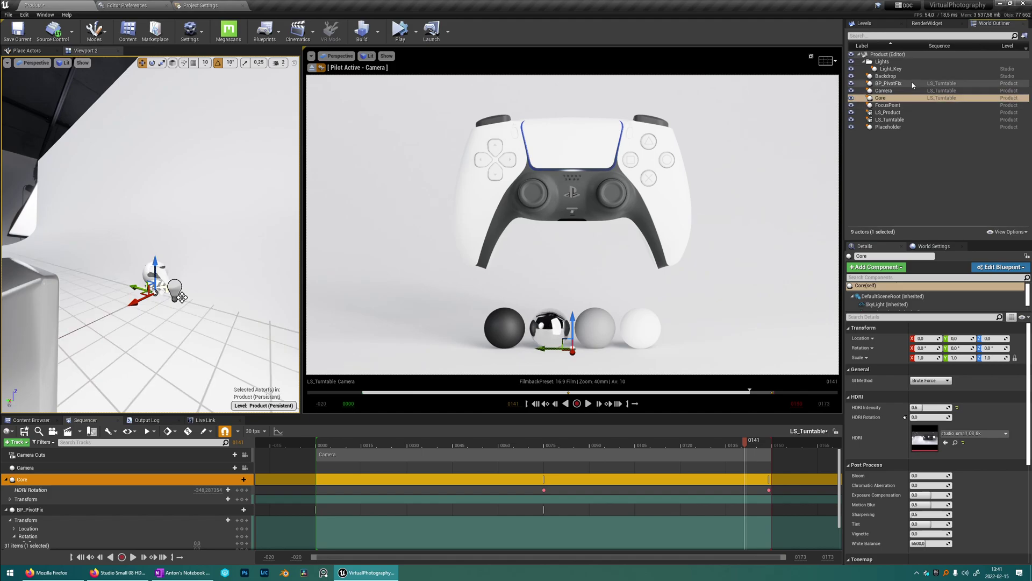
left_click(893, 69)
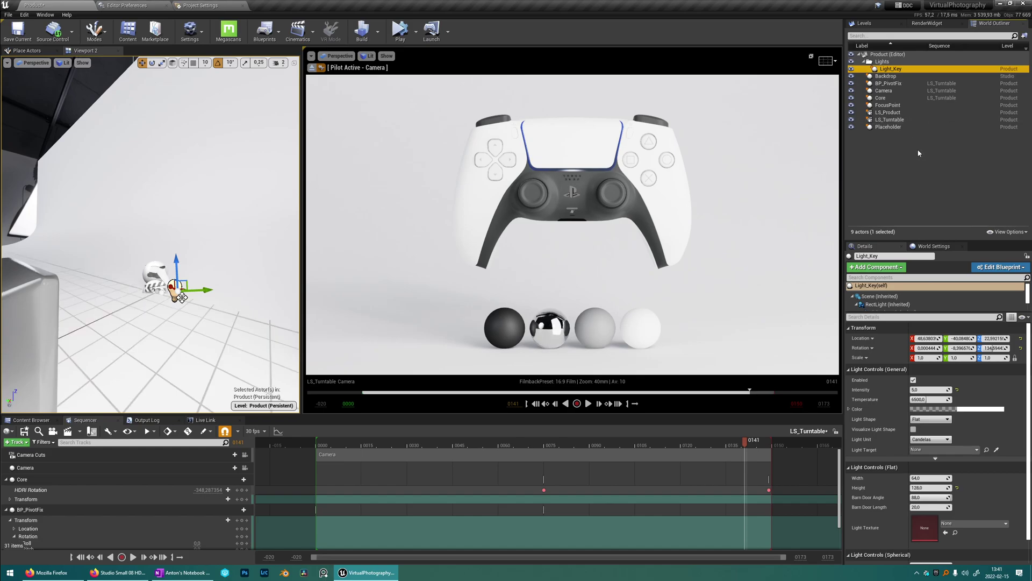
left_click(872, 23)
left_click(990, 24)
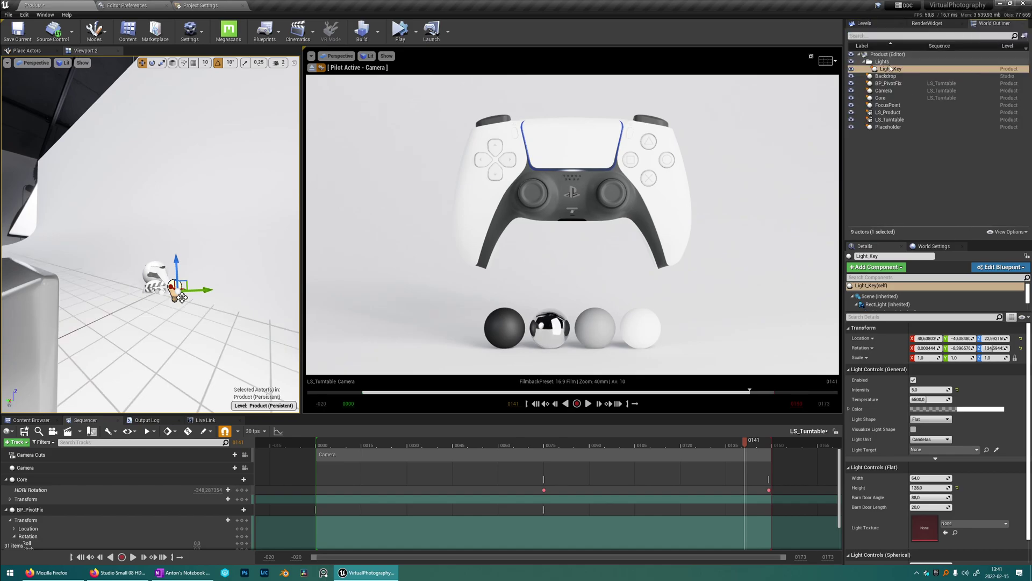
left_click_drag(887, 69, 882, 99)
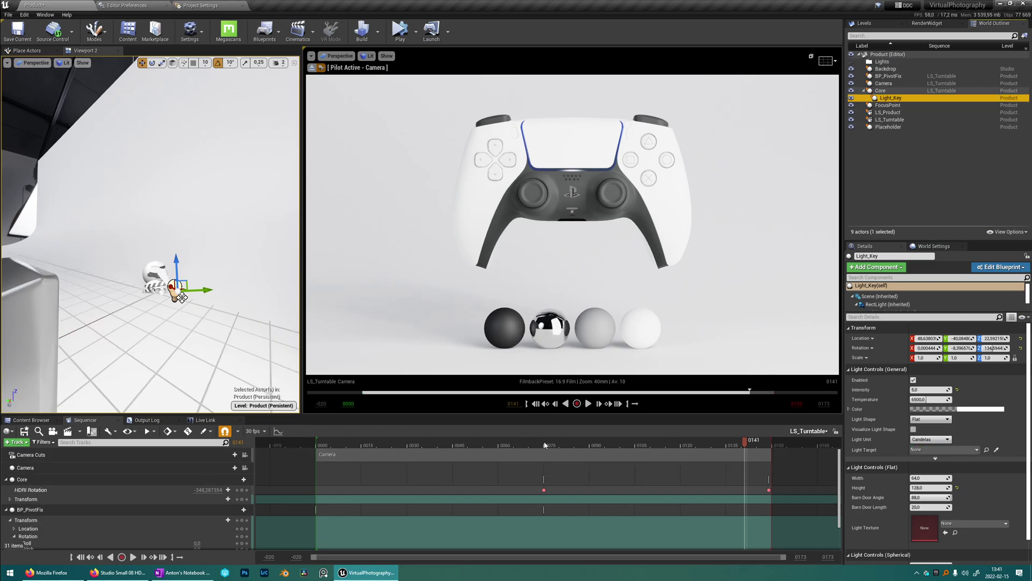
Expand the Core track's Transform rotation and keyframe Yaw at 0 on frame 75 and -360 on frame 149
left_click_drag(544, 444, 526, 444)
left_click(10, 499)
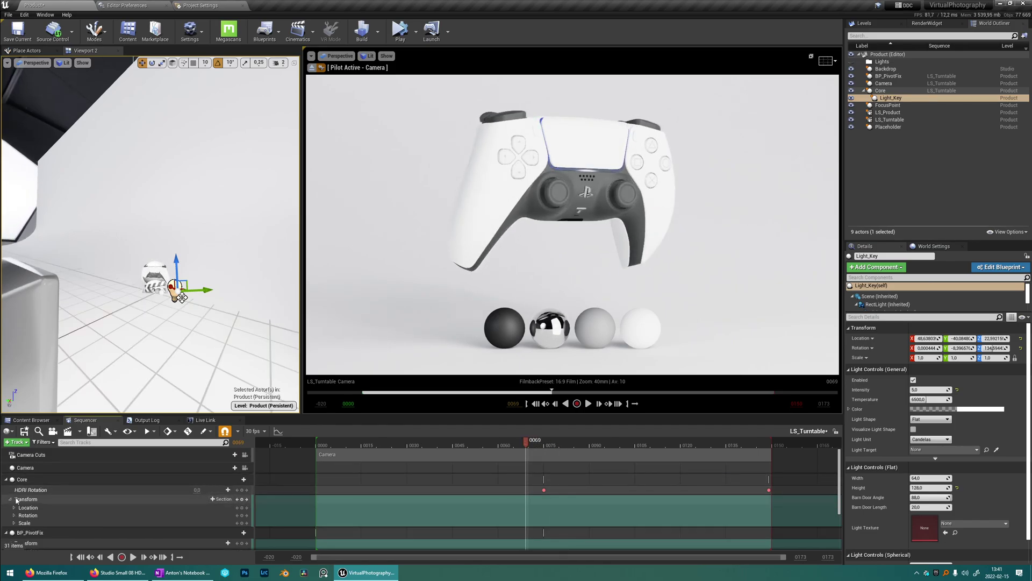
scroll(59, 501, "down", 1)
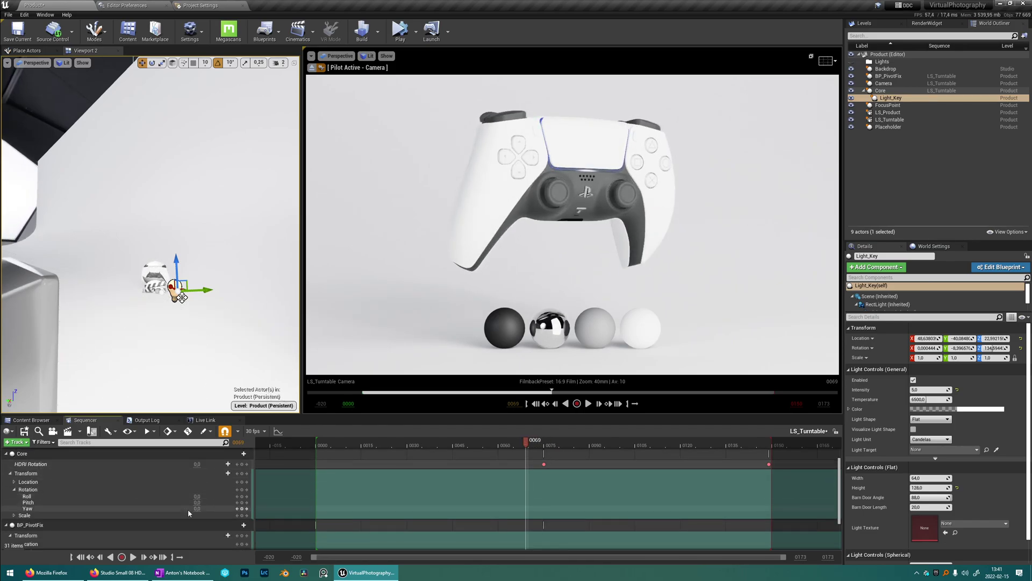
left_click_drag(526, 441, 552, 437)
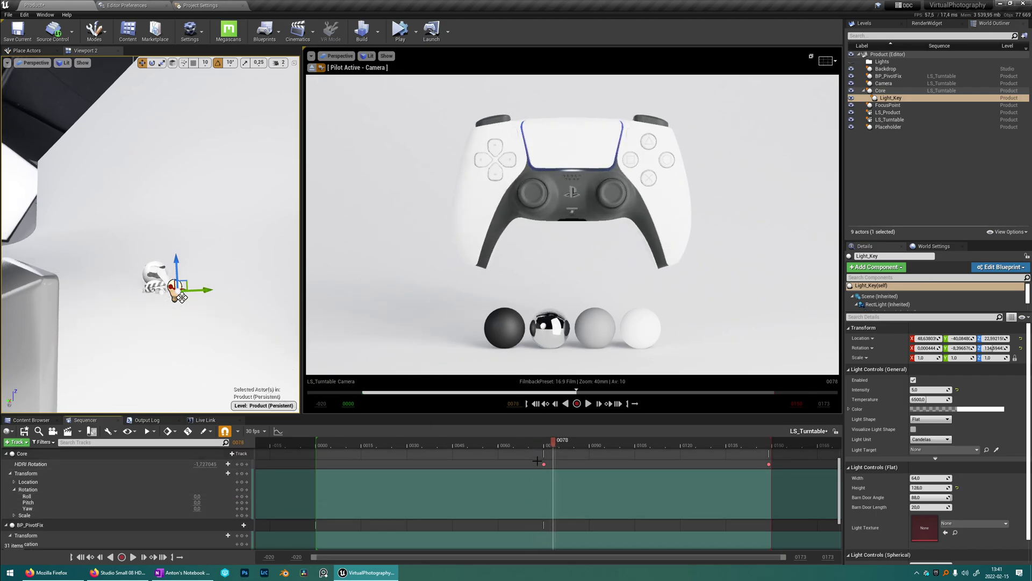
left_click(238, 465)
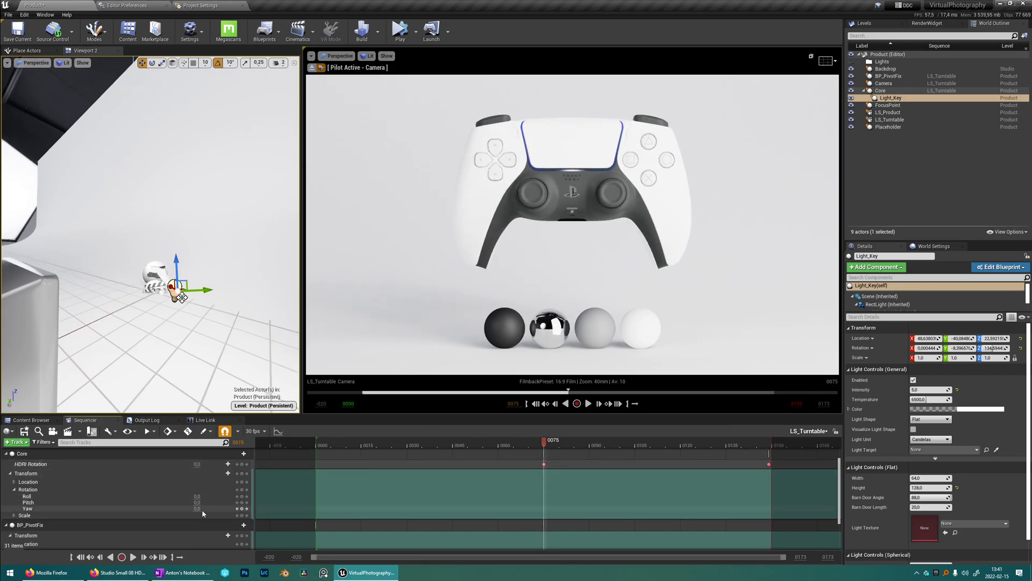
left_click(242, 508)
left_click(619, 404)
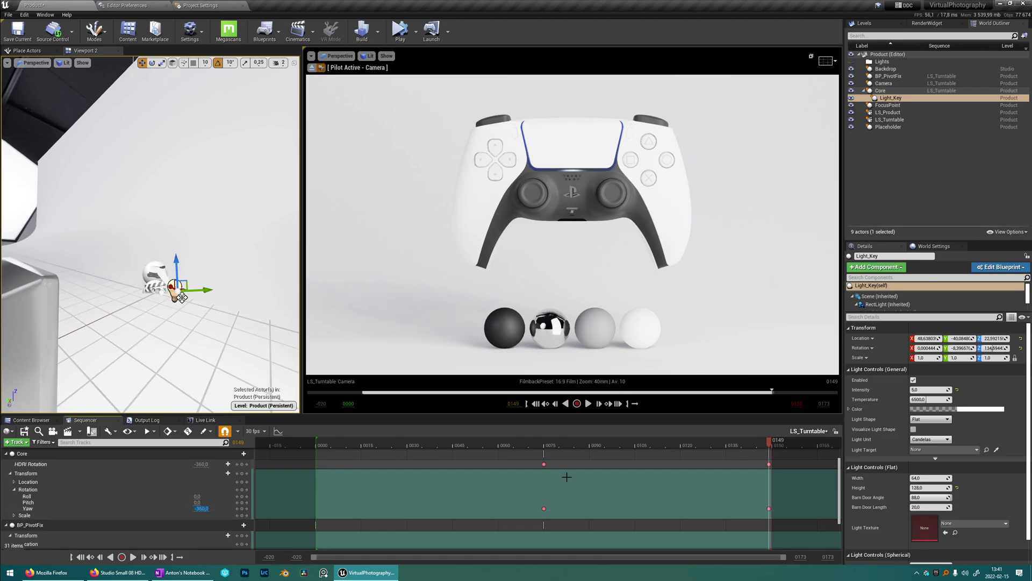
Scrub the turntable sequence between frames 75 and 109 to check how Light_Key orbits with the Core actor
left_click_drag(529, 446, 578, 446)
mouse_move(220, 281)
right_mouse_down()
mouse_move(253, 285)
mouse_move(236, 272)
mouse_move(219, 281)
right_mouse_up()
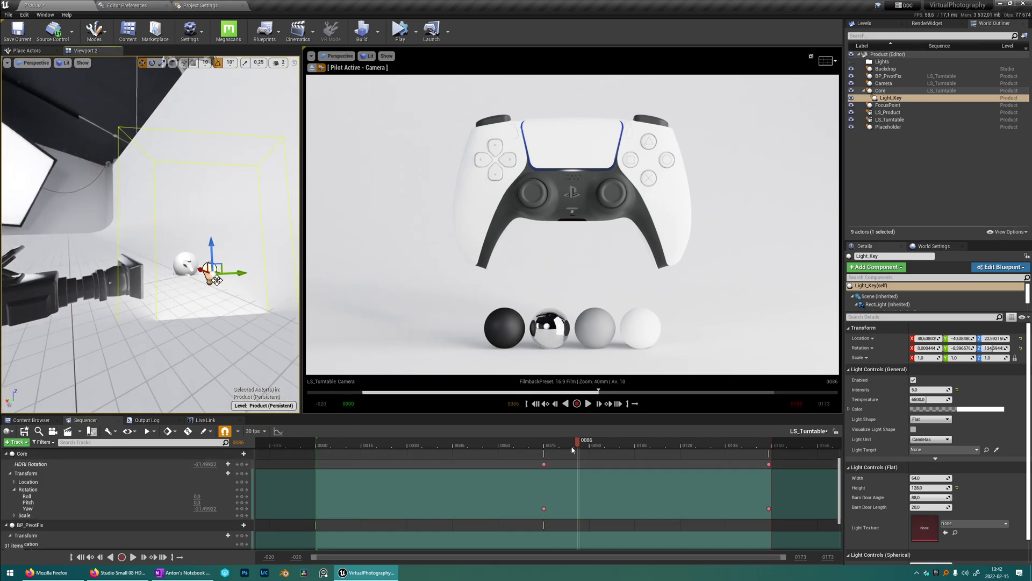
left_click_drag(580, 445, 650, 450)
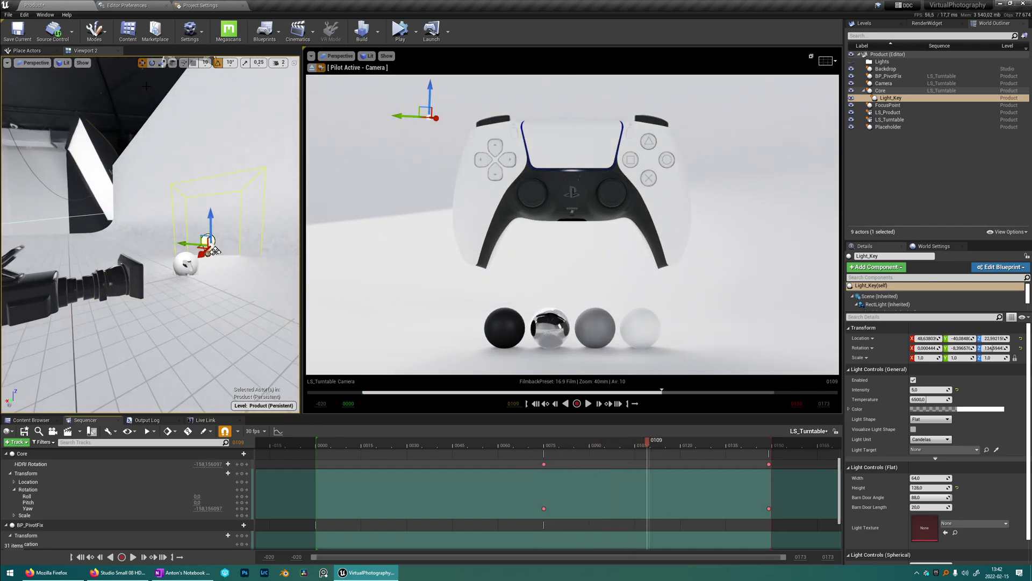
At frame 111, move Light_Key farther away from the controller so it leaves the camera's frame
mouse_move(652, 447)
left_mouse_down()
mouse_move(665, 440)
mouse_move(653, 442)
left_mouse_up()
left_click_drag(180, 248, 215, 247, "alt")
left_click_drag(159, 263, 143, 250)
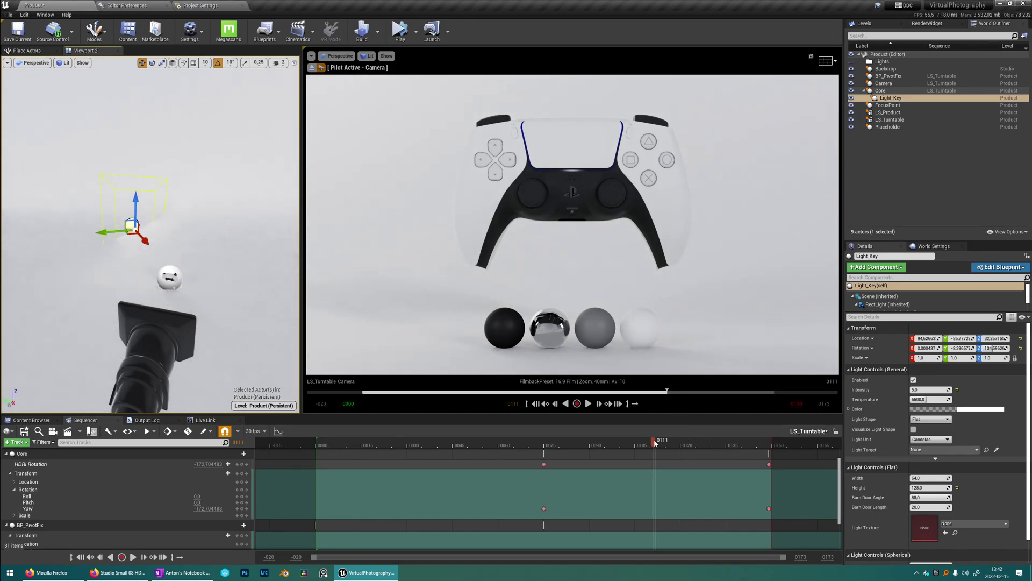
Scrub to frame 107, switch back to the Place Actors panel, and set the Core actor's HDRI Intensity to 0.75
mouse_move(654, 443)
left_mouse_down()
mouse_move(427, 440)
mouse_move(751, 442)
mouse_move(490, 440)
mouse_move(682, 441)
mouse_move(641, 440)
left_mouse_up()
left_click(23, 51)
left_click(884, 91)
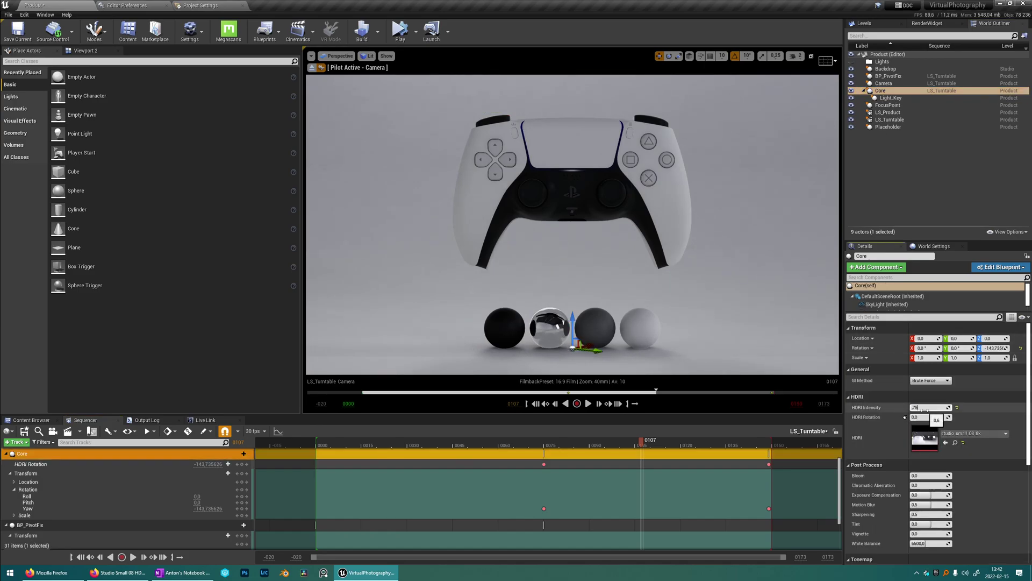
left_click(925, 407)
type(".75")
key("Return")
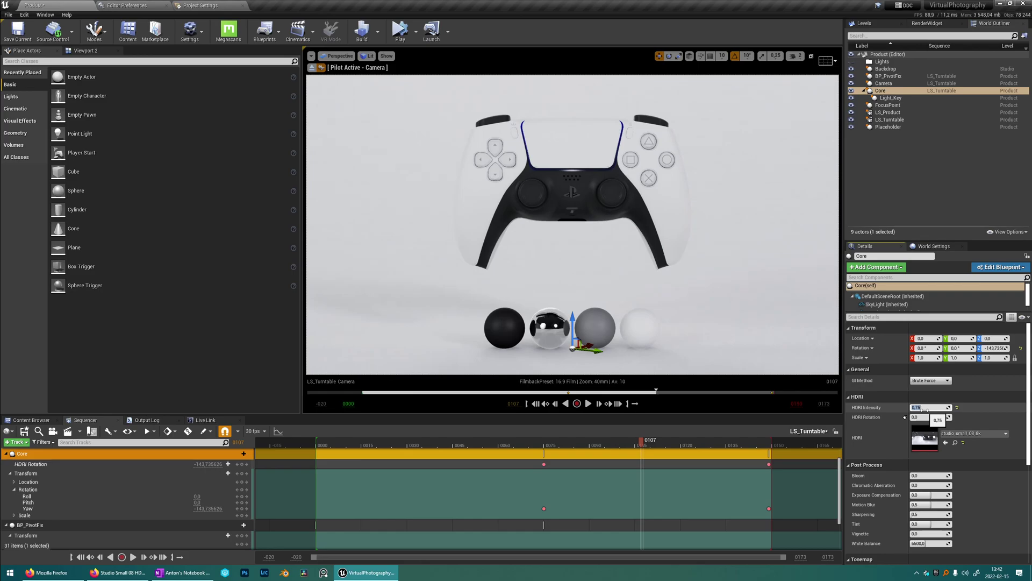
Review the lighting by scrubbing to frame 134 and back to frame 2, and open the RenderWidget's render settings
left_click_drag(645, 442, 726, 448)
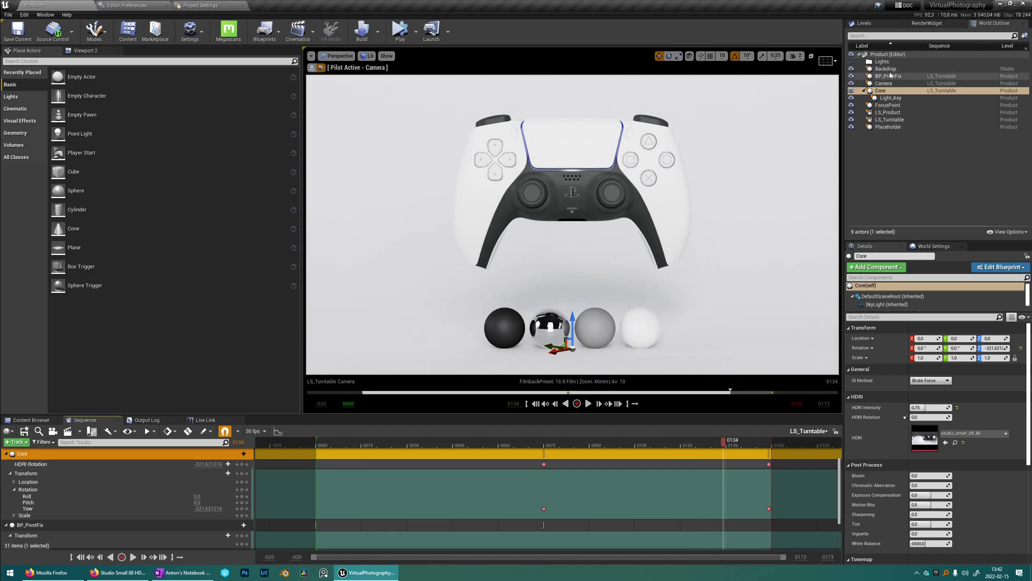
left_click_drag(727, 447, 324, 441)
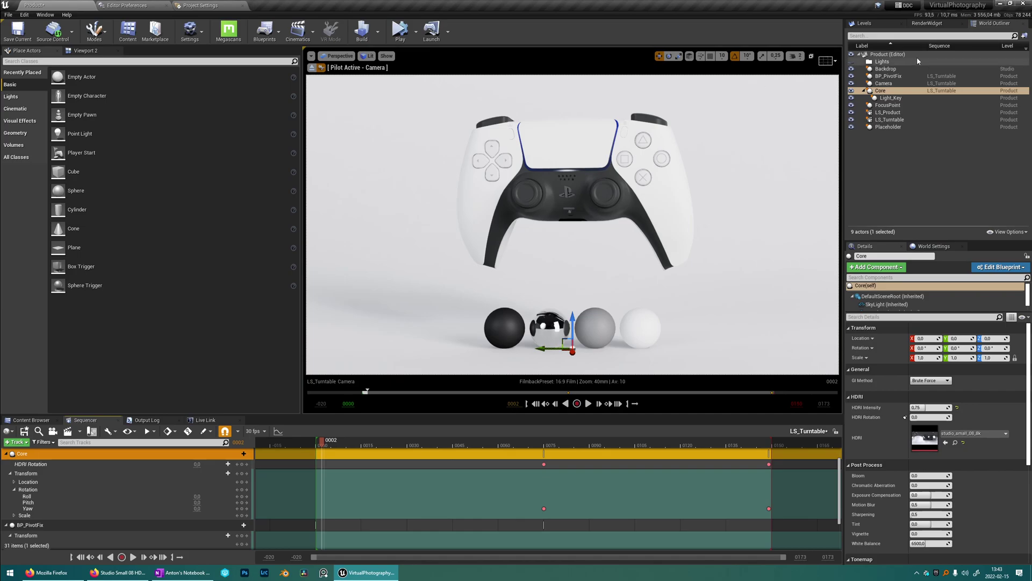
left_click(930, 23)
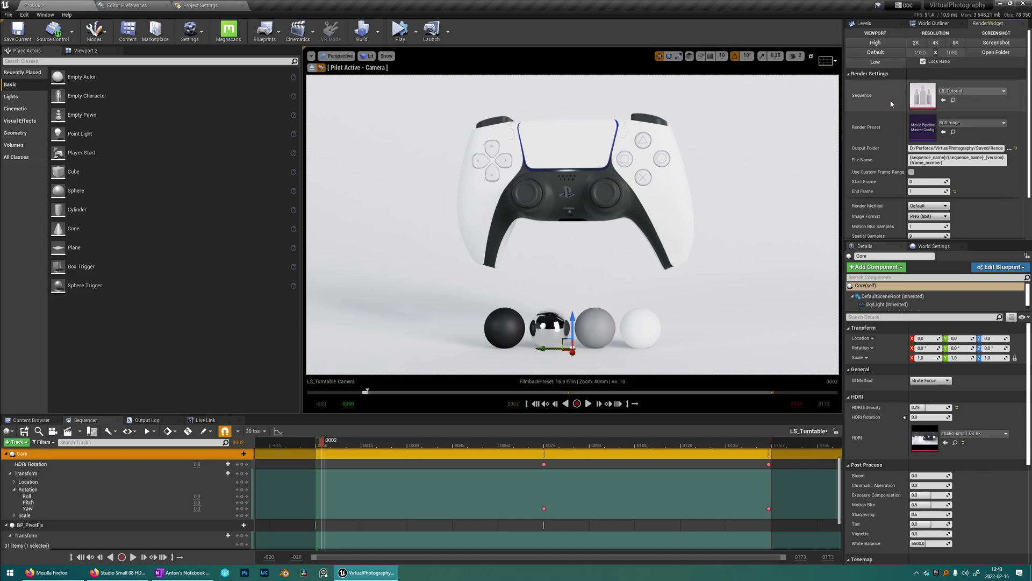
Set the render sequence to LS_Turntable and the render preset to Video in the render settings
left_click(298, 31)
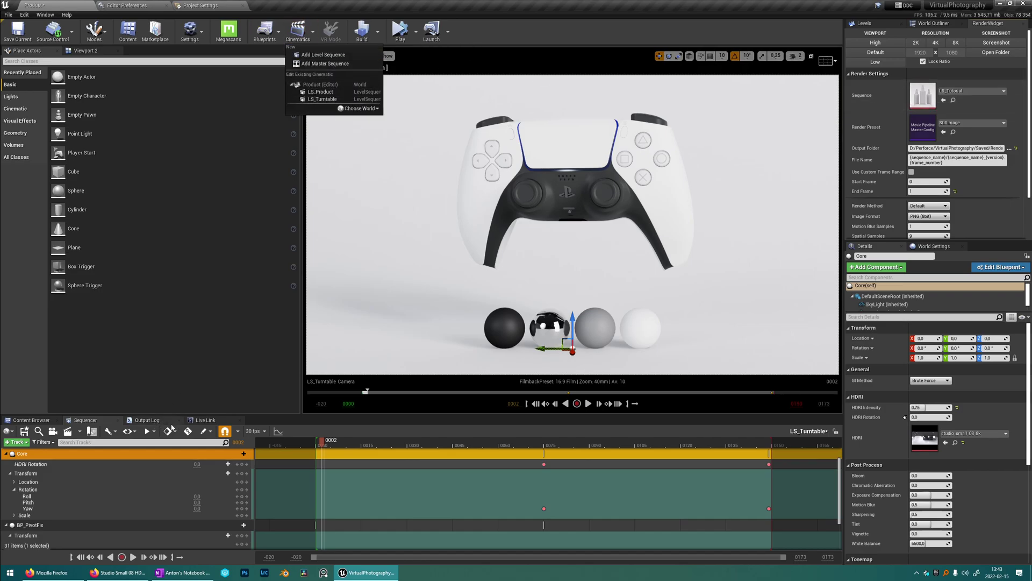
left_click(104, 420)
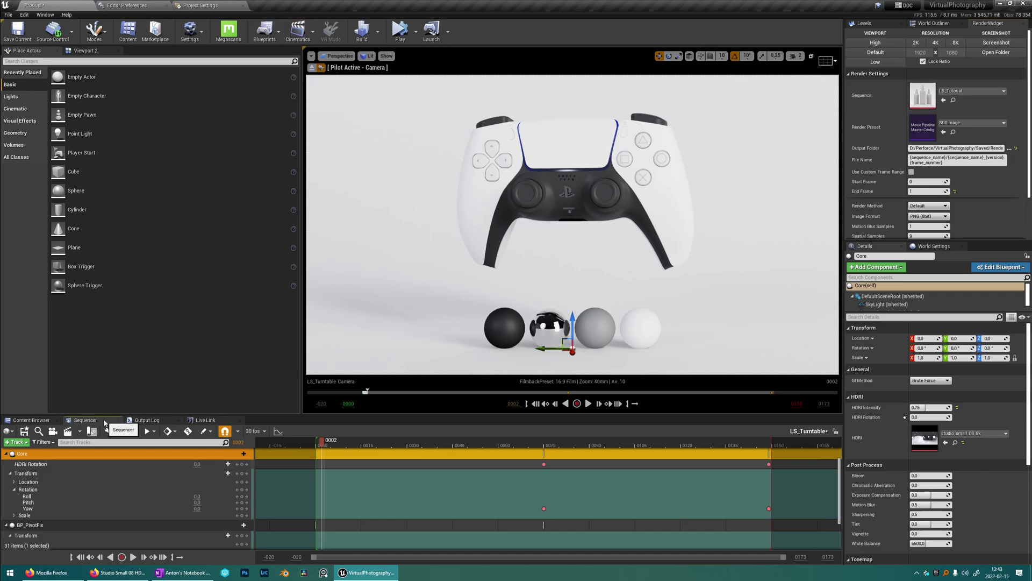
left_click(984, 92)
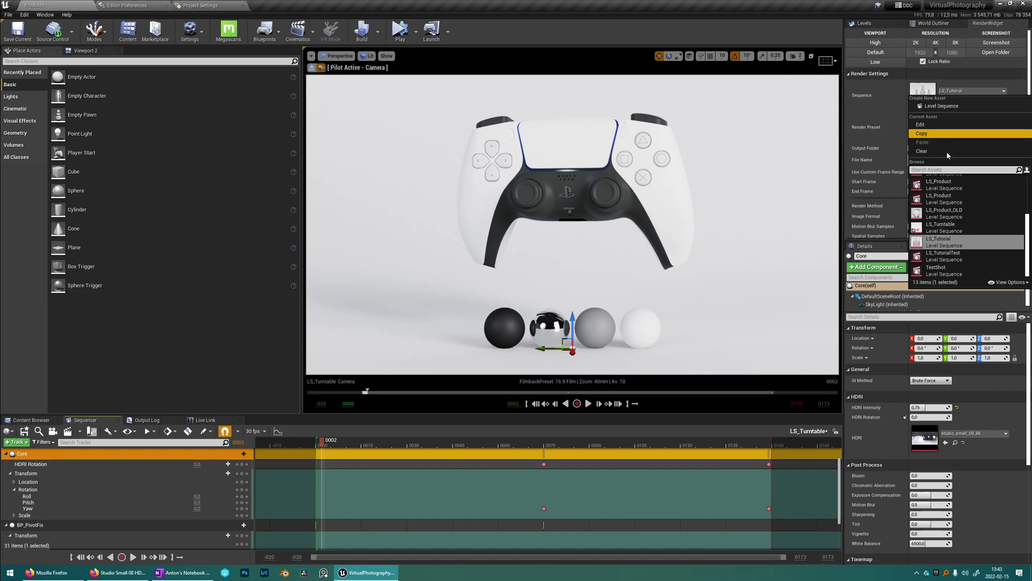
left_click(951, 231)
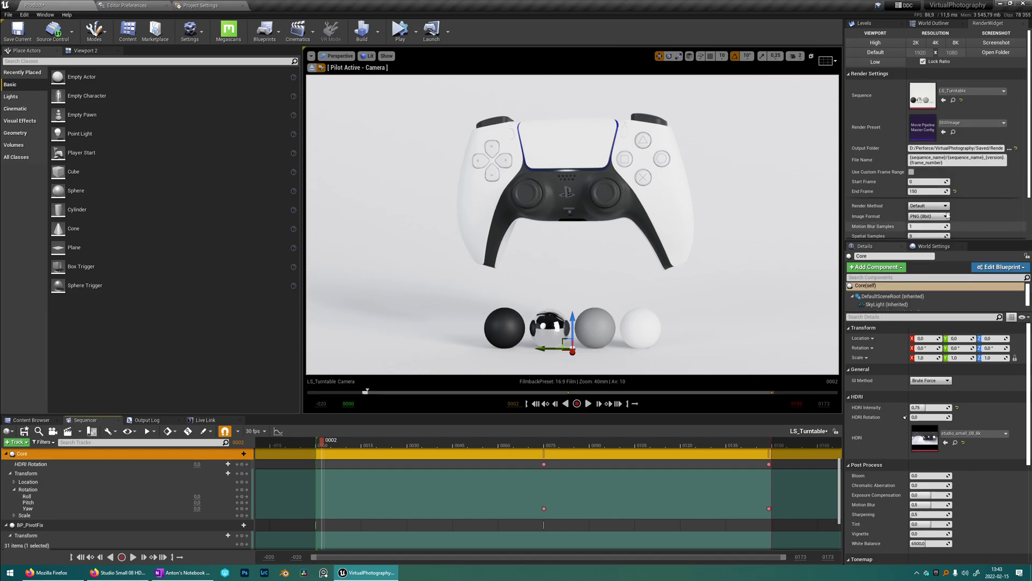
left_click(978, 125)
left_click(940, 223)
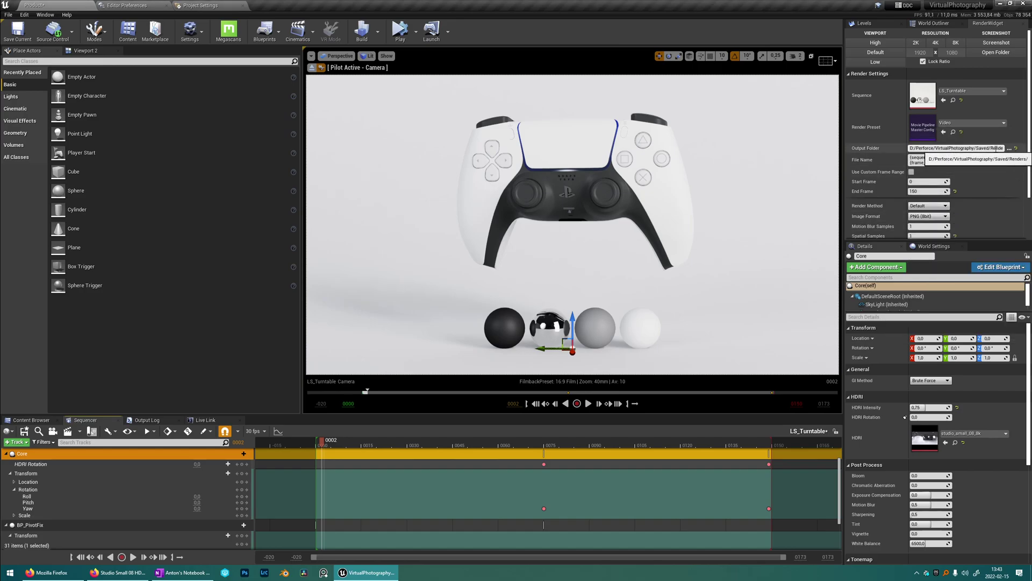
Check the render's output folder and file name pattern, and set Spatial Samples to 9
left_click_drag(997, 147, 1005, 147)
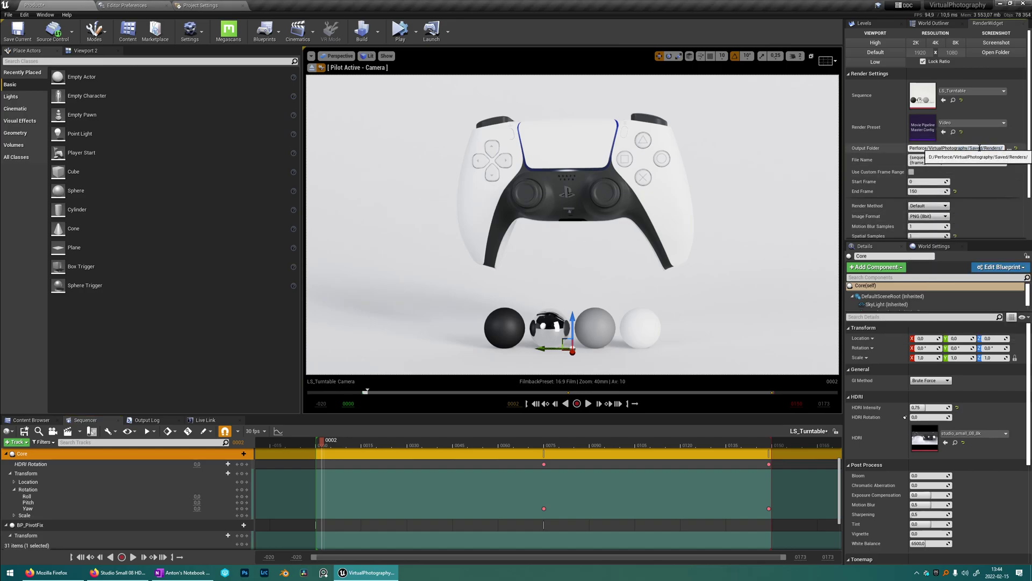
left_click(970, 162)
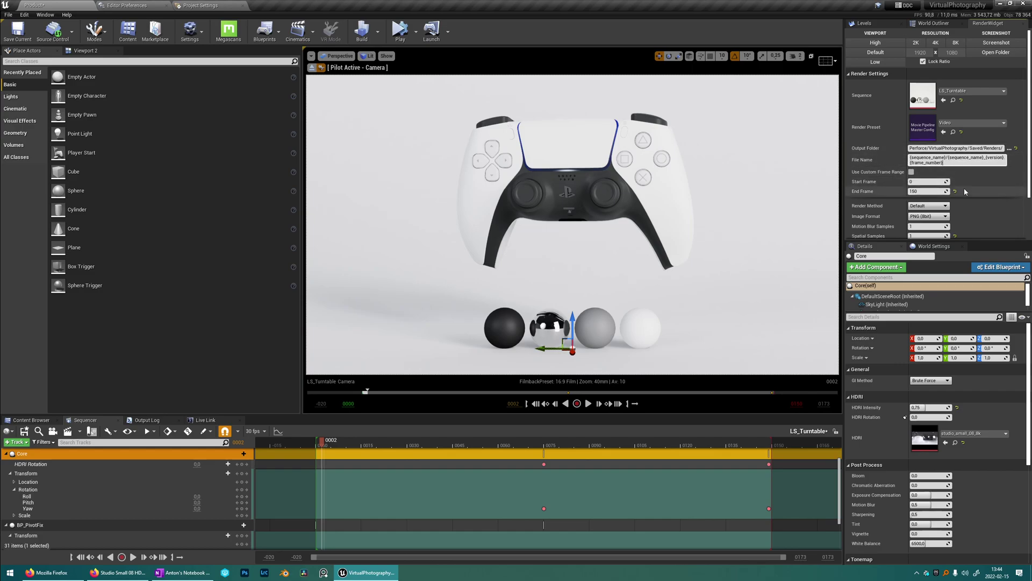
scroll(910, 197, "down", 3)
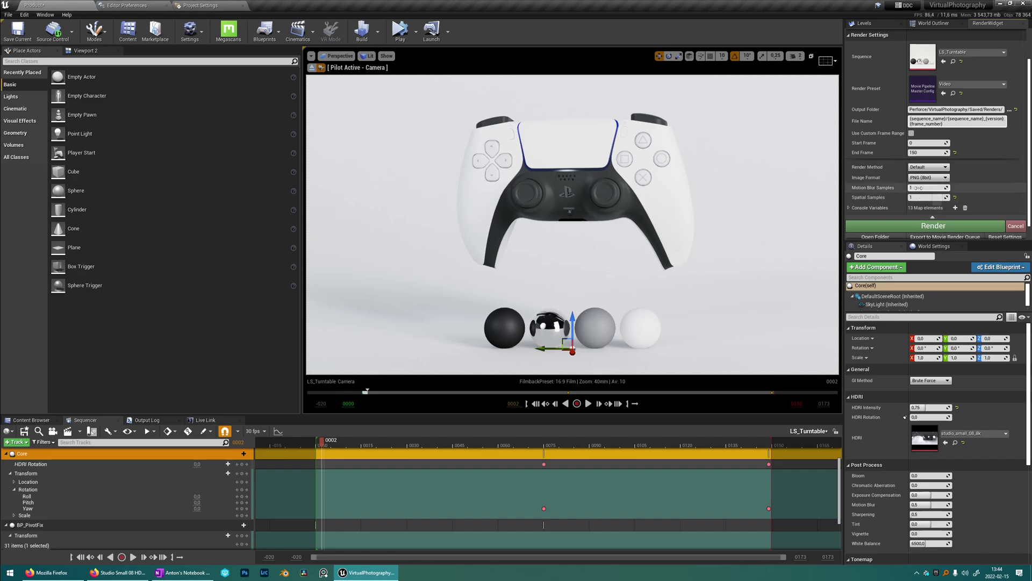
left_click(921, 196)
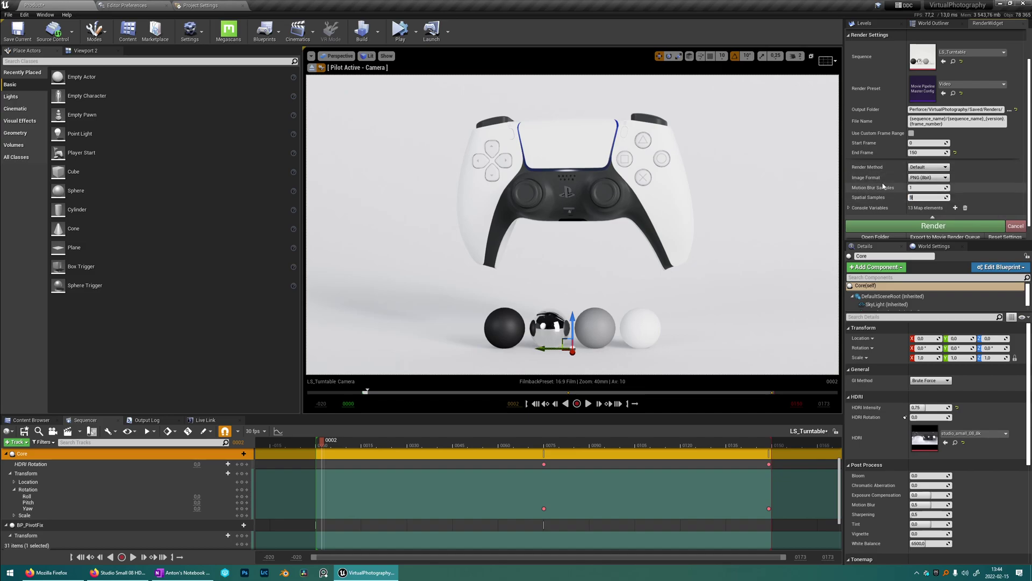
Expand the render settings' console variables, look through the ray tracing and quality entries, and collapse the list
scroll(879, 186, "down", 1)
left_click(867, 189)
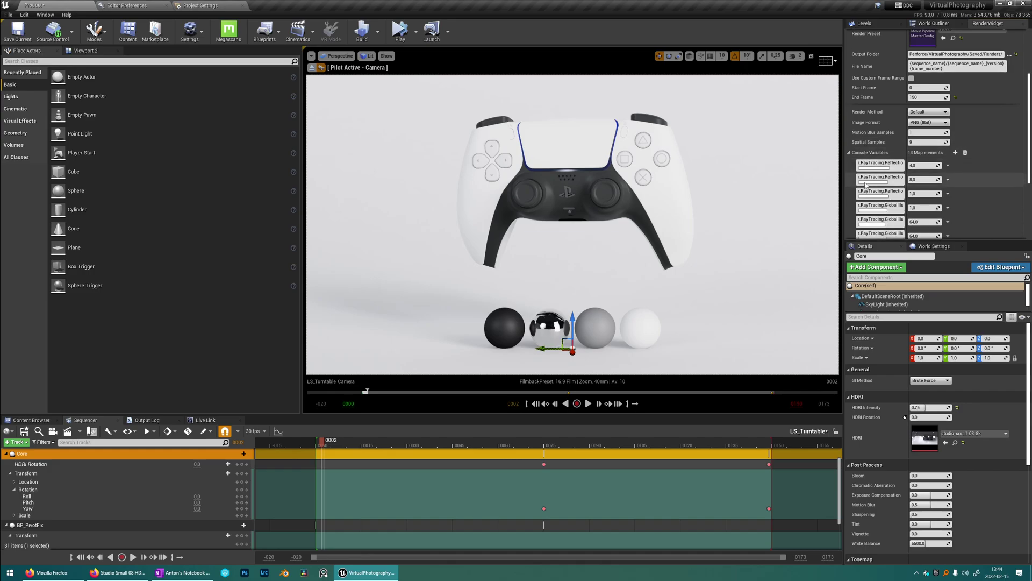
scroll(967, 172, "down", 5)
scroll(875, 126, "up", 3)
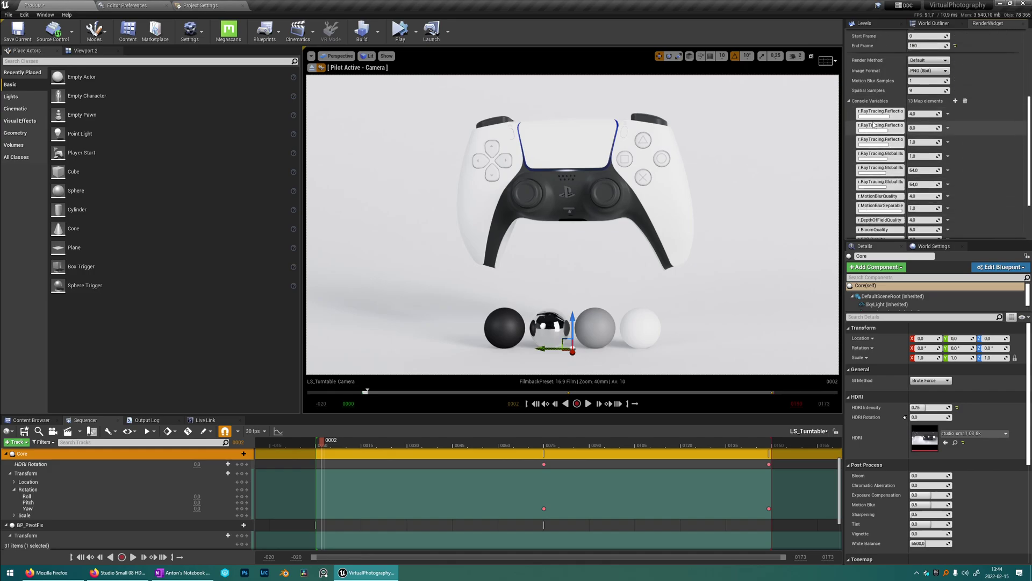
left_click(849, 101)
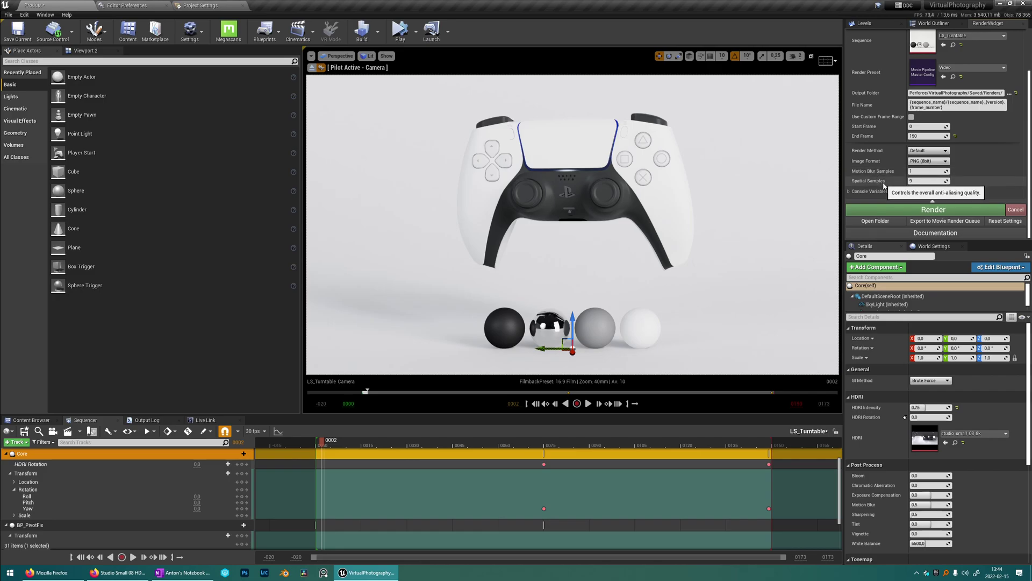
Start a test render of the turntable, cancel it, and return the sequence to frame 0
left_click(971, 210)
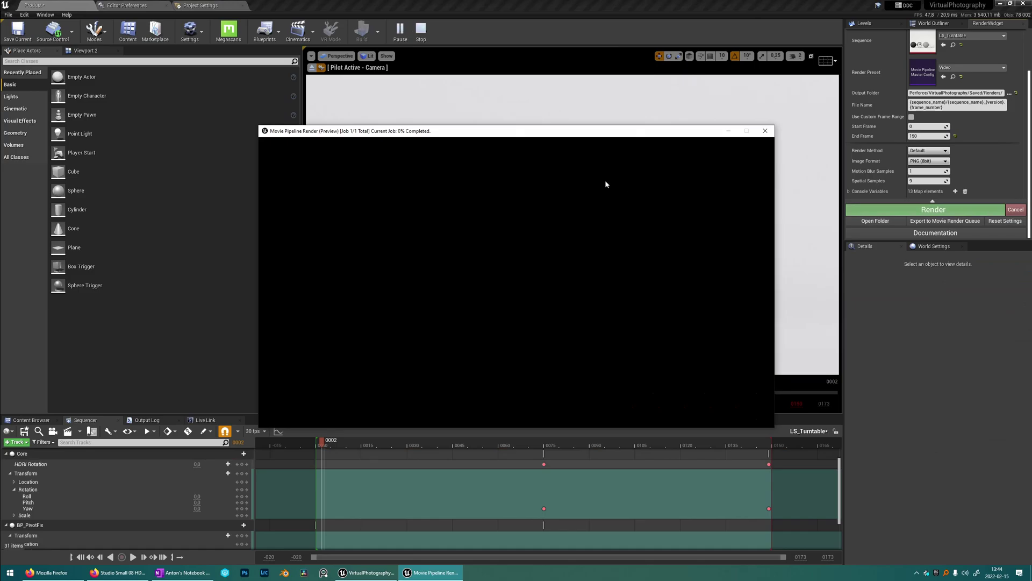
left_click(1017, 210)
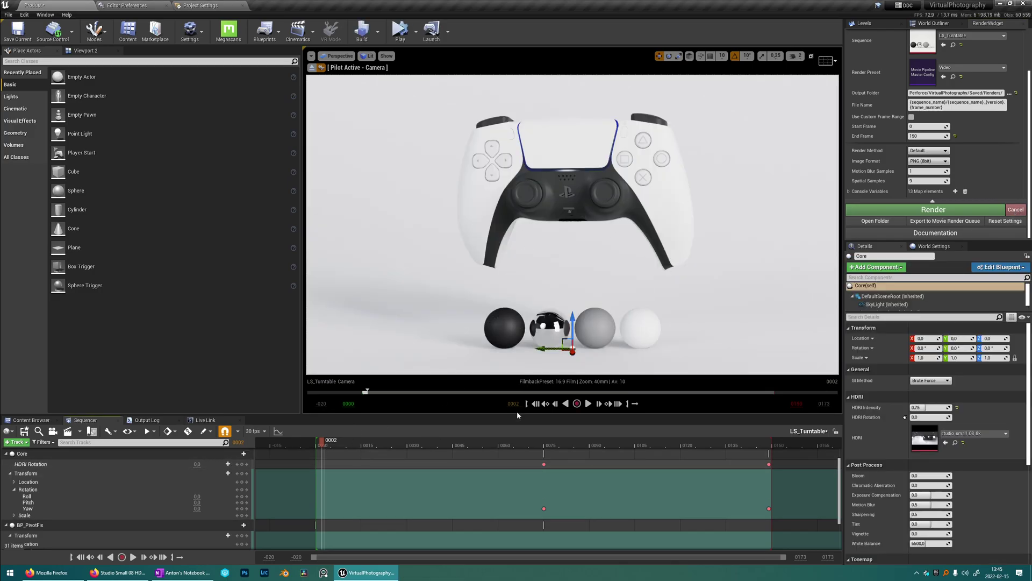
left_click(536, 404)
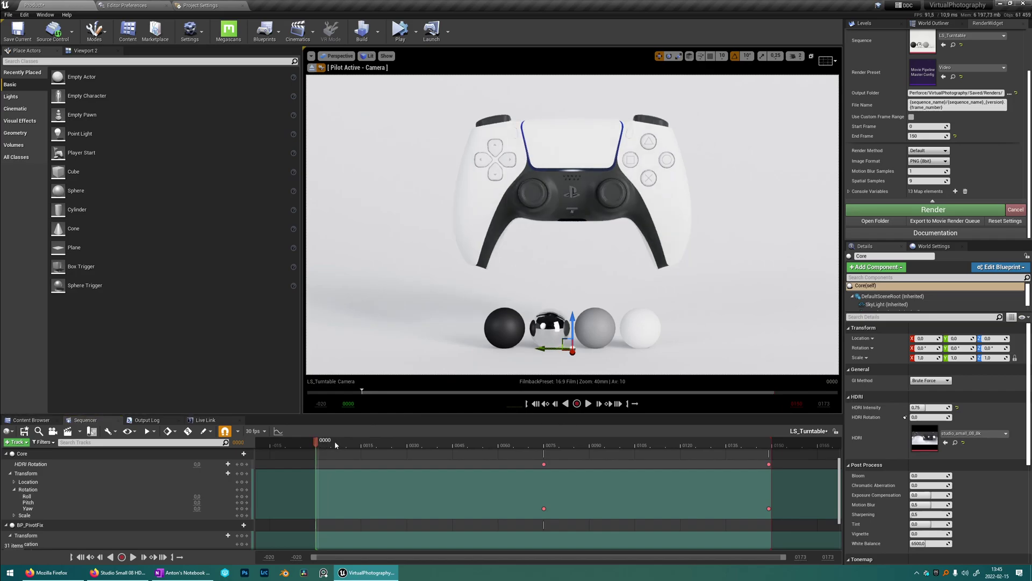
mouse_move(338, 444)
left_mouse_down()
mouse_move(380, 447)
mouse_move(351, 442)
left_mouse_up()
left_click(536, 403)
Select the Camera in the turntable sequence and set its focal length to 80 mm
left_click(98, 452)
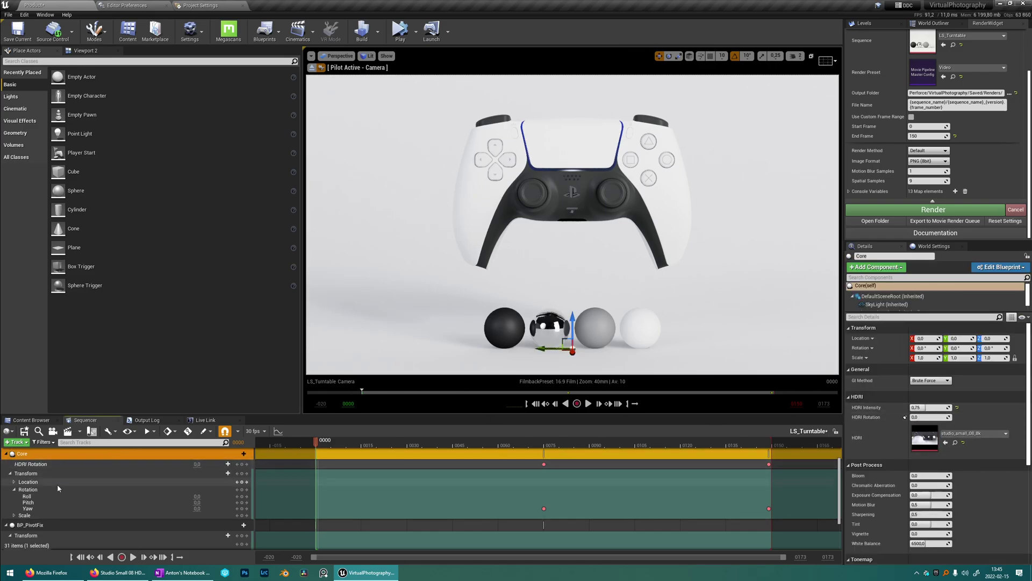
scroll(65, 500, "up", 2)
left_click(59, 467)
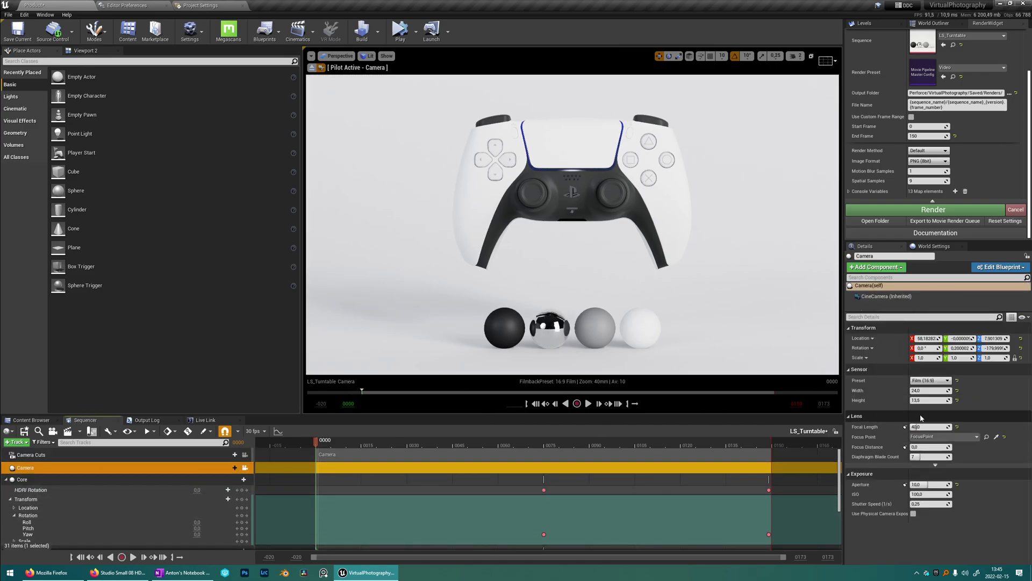
left_click_drag(917, 426, 923, 427)
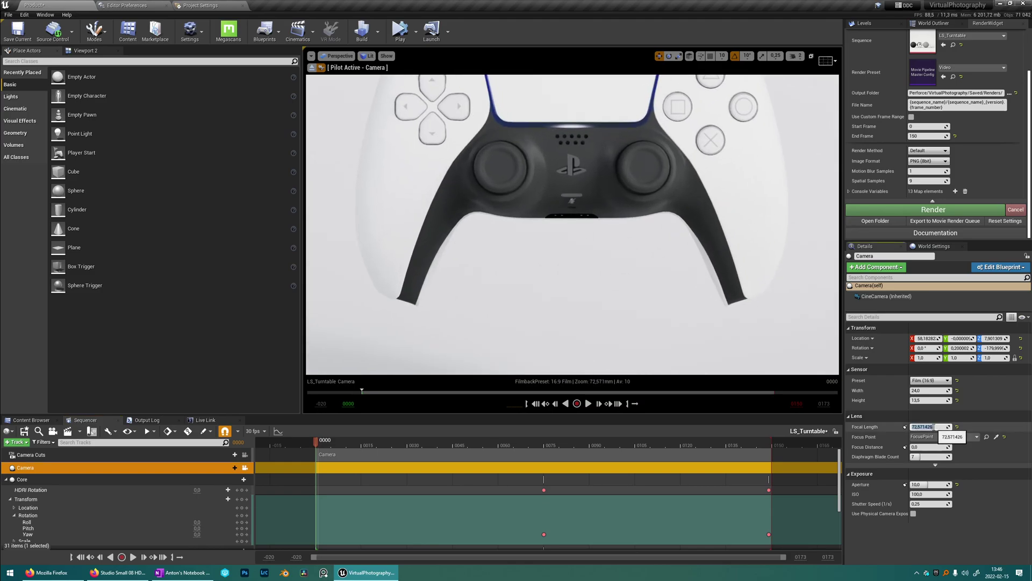
type("80")
key("Return")
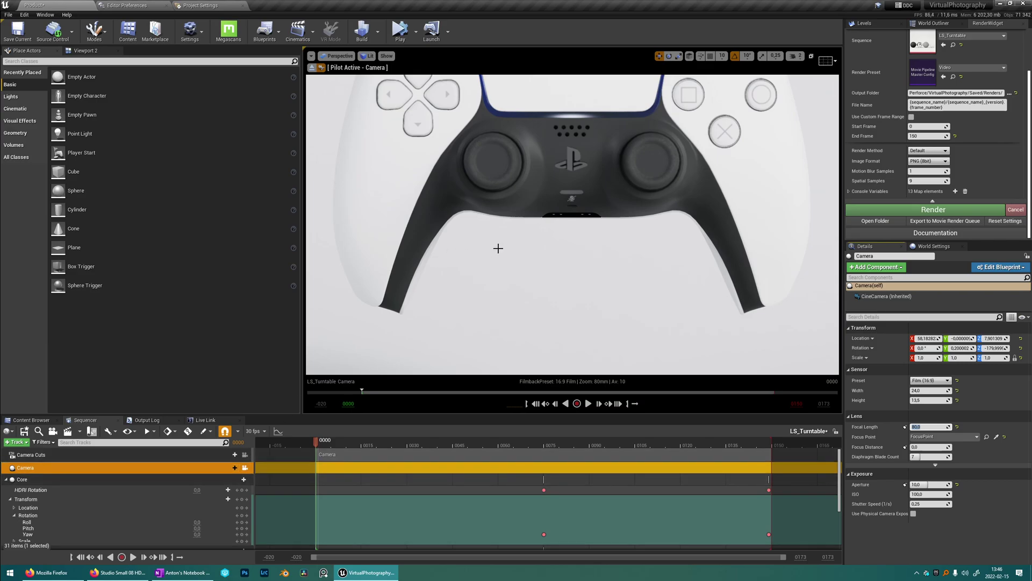
Move the piloted Camera back until the whole controller and the four reference spheres fit in the frame
mouse_move(498, 248)
right_mouse_down("alt")
mouse_move(498, 333)
mouse_move(497, 248)
right_mouse_up("alt")
key("s")
key("Escape")
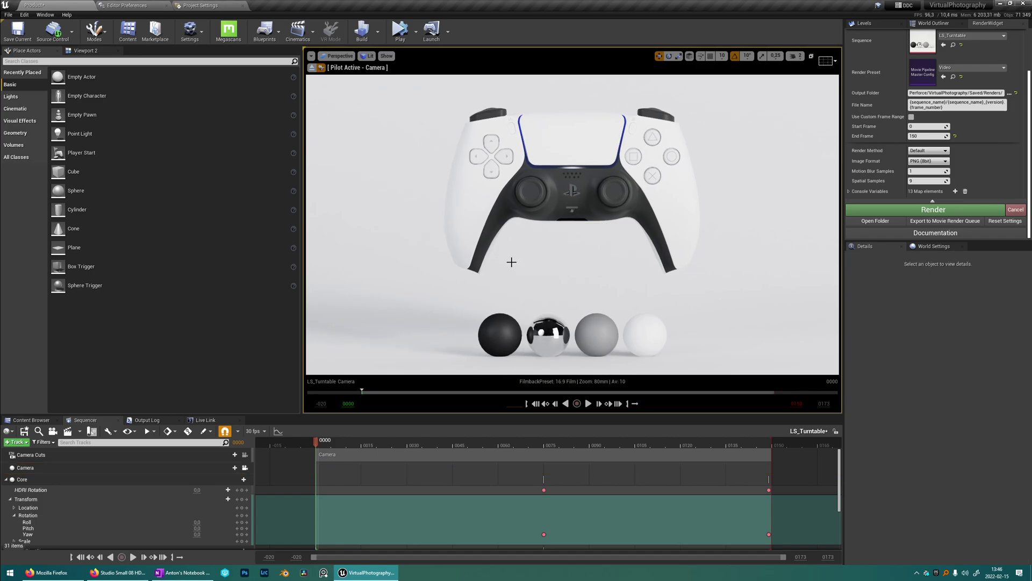
Try wide-angle framing with the Camera's focal length at about 20.3 mm and 16.7 mm, moving it closer to refill the frame
left_click(122, 469)
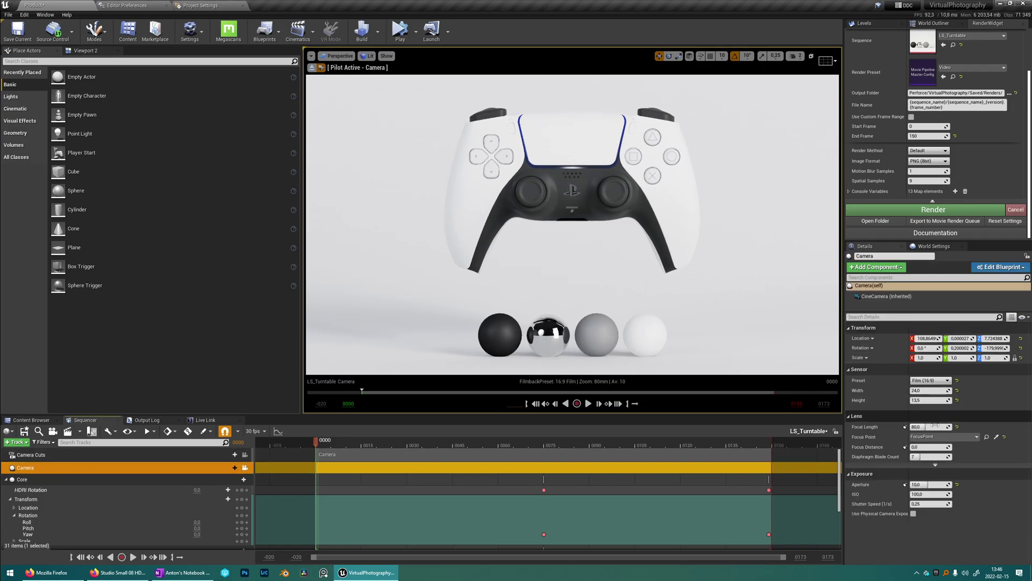
left_click_drag(928, 428, 863, 428)
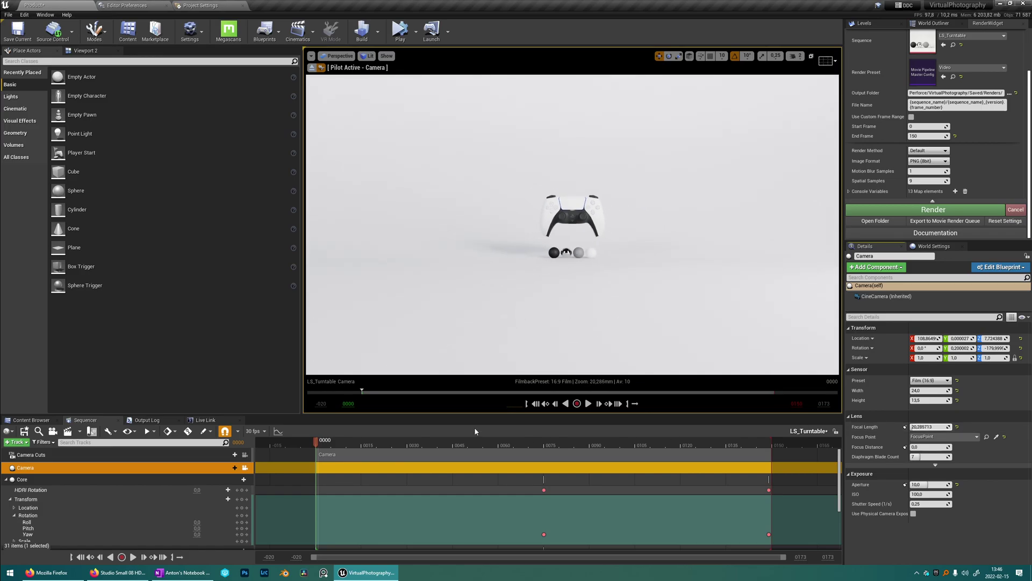
key("w")
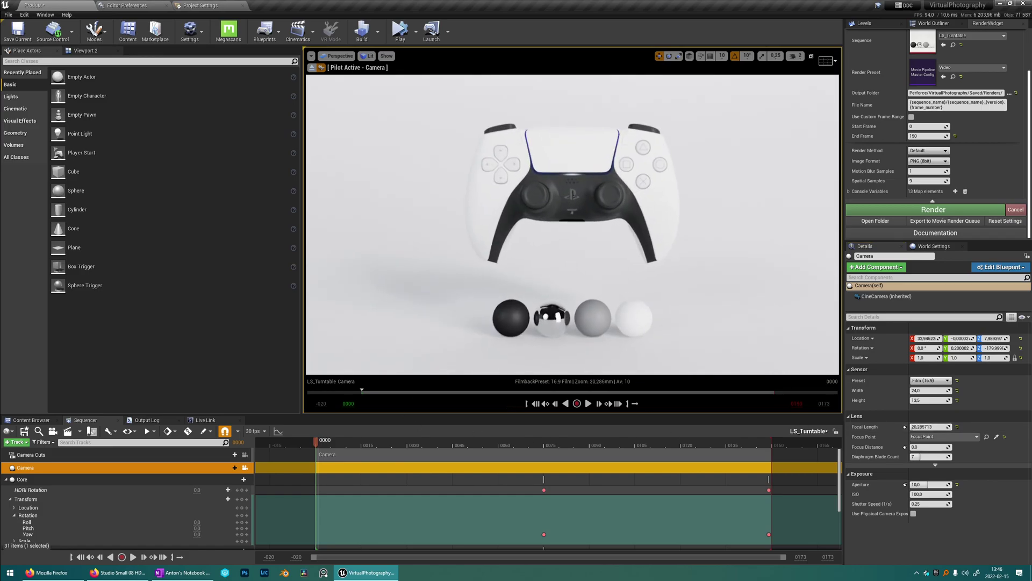
key("s")
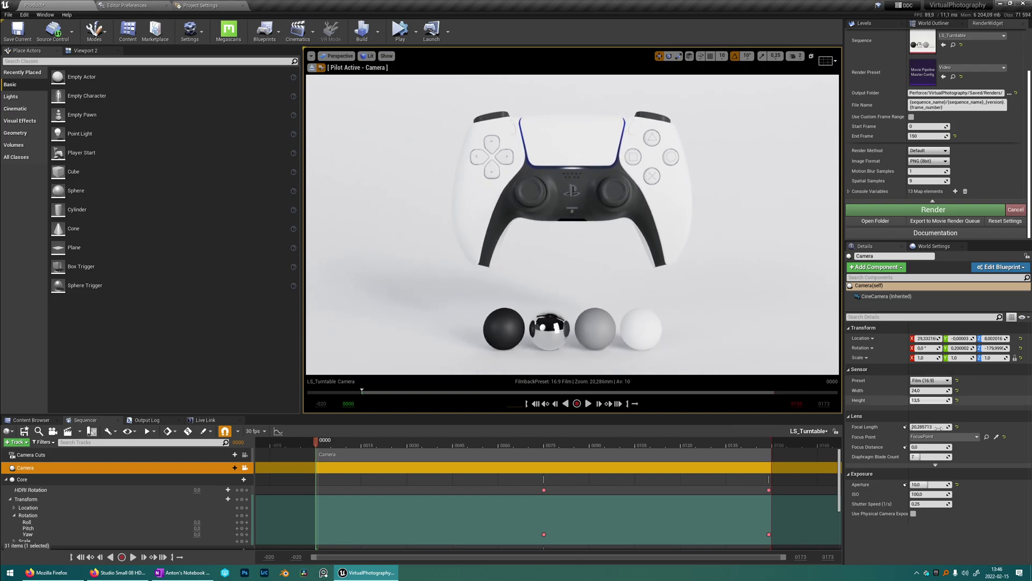
left_click_drag(938, 427, 933, 427)
scroll(581, 246, "up", 3)
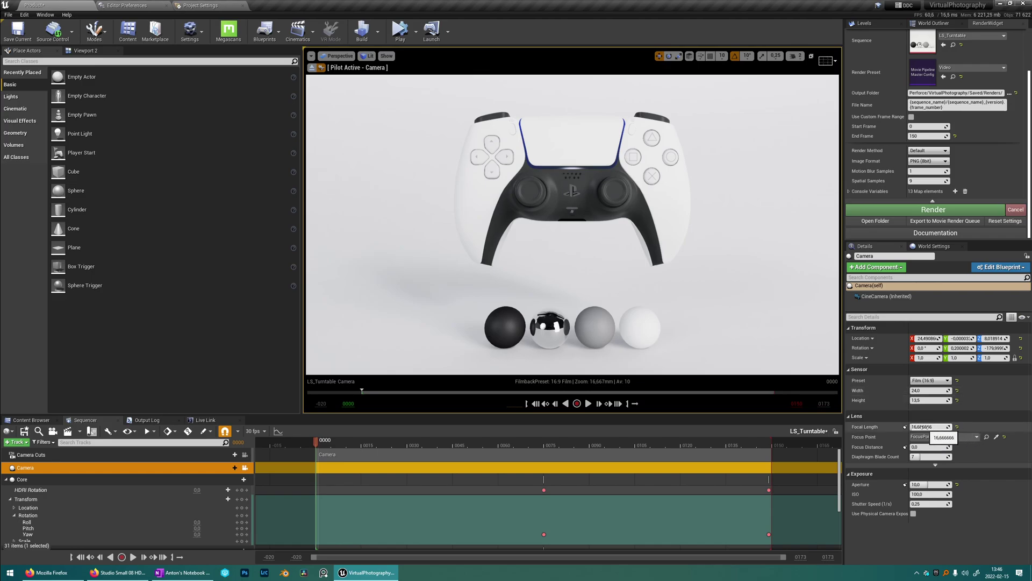
Set the Camera's focal length back to 80 mm and pull it back to frame the controller and spheres
key("Return")
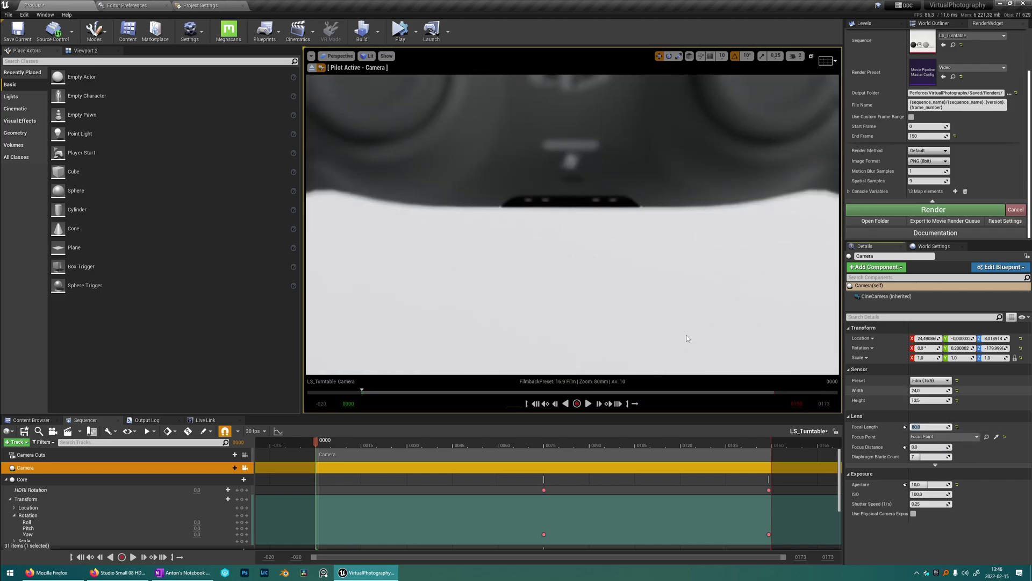
scroll(572, 225, "down", 10)
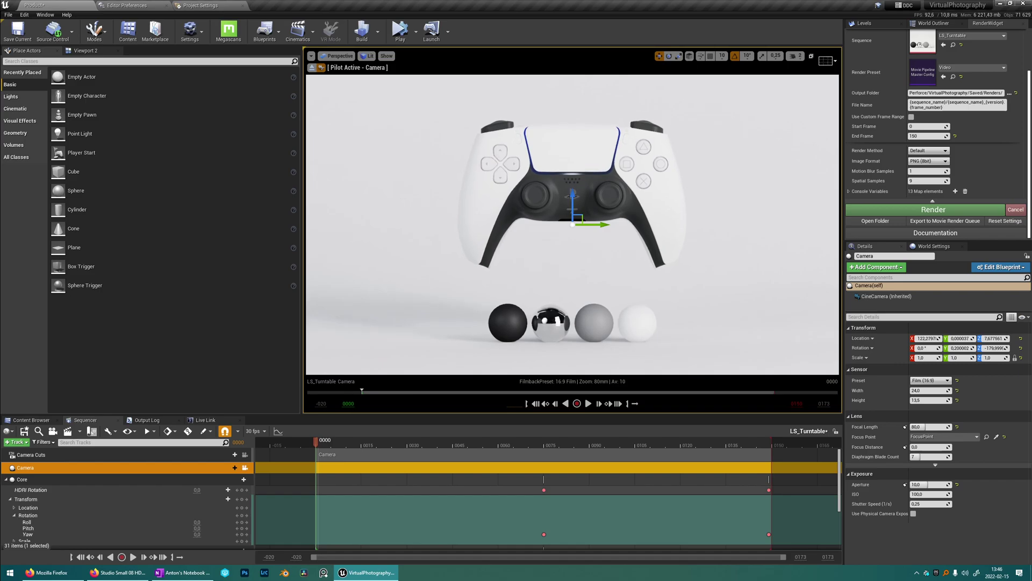
scroll(572, 224, "up", 3)
scroll(572, 224, "down", 2)
Select the FocusPoint actor and examine its position relative to the controller in the second viewport
left_click(920, 24)
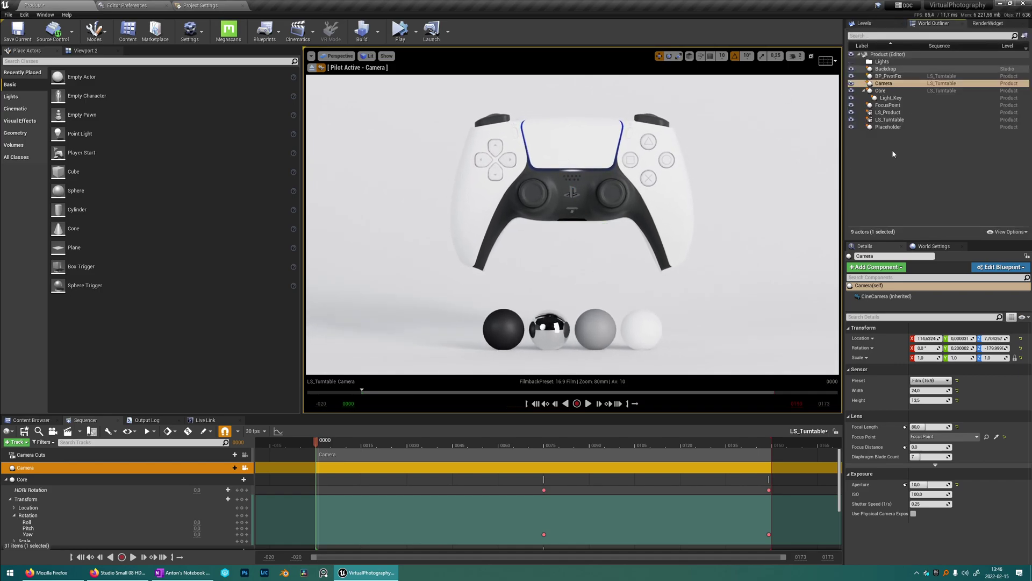
left_click(887, 106)
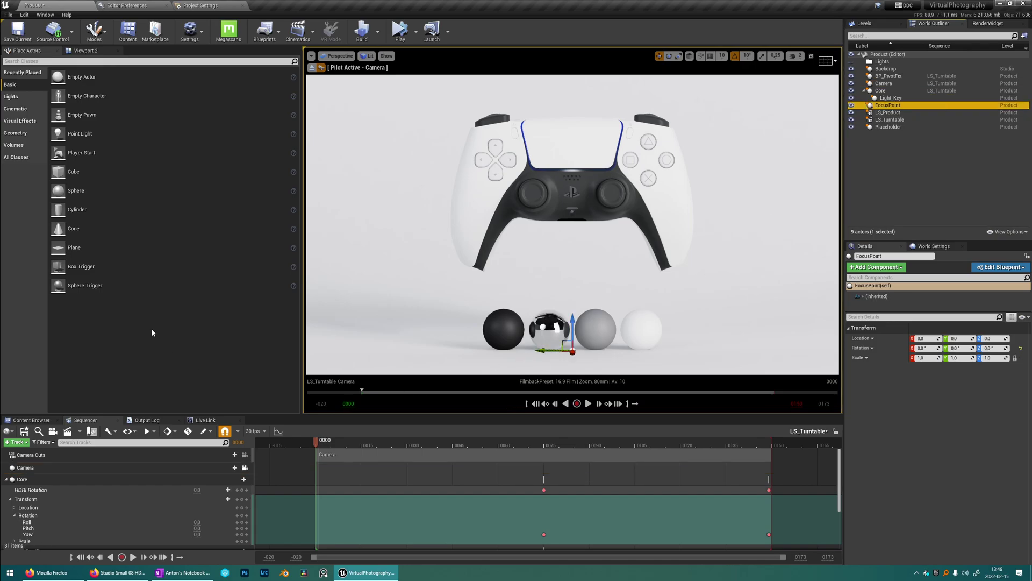
left_click(86, 51)
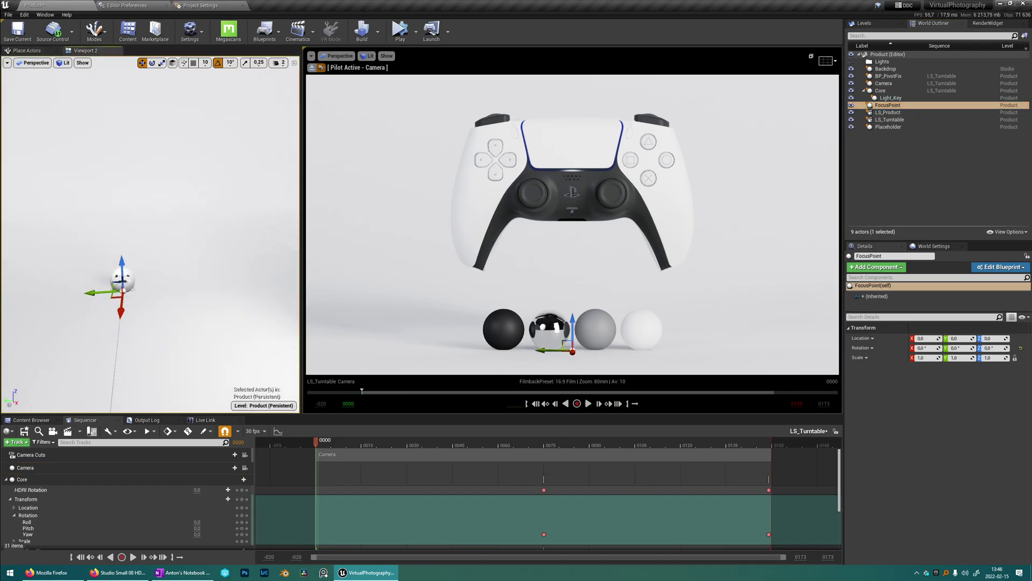
right_click_drag(150, 234, 106, 237)
left_click_drag(132, 334, 164, 198)
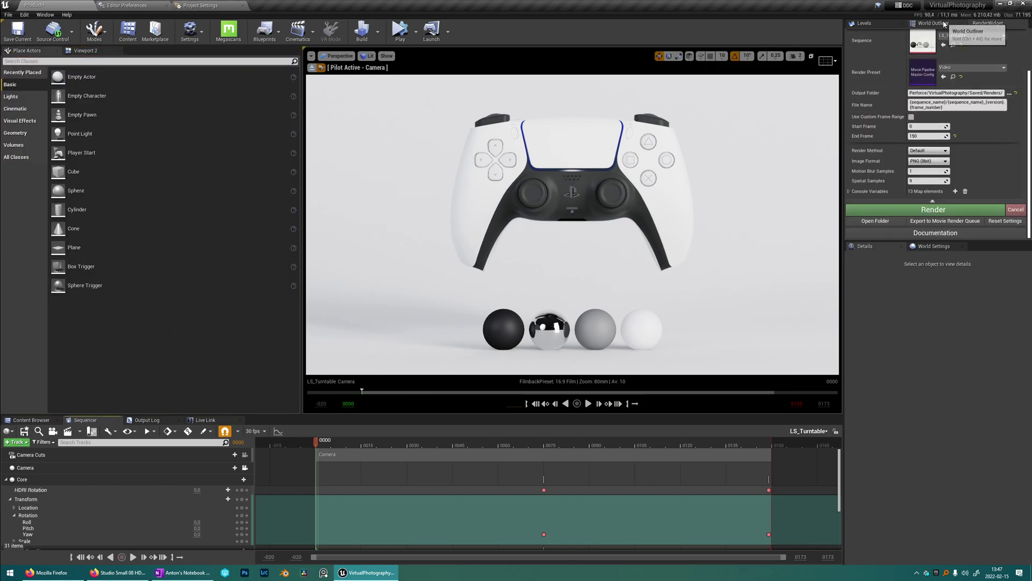
Select the Core actor and review its HDRI, Post Process, Tonemap, Ray Tracing and Path Tracing settings
left_click(944, 23)
left_click(881, 90)
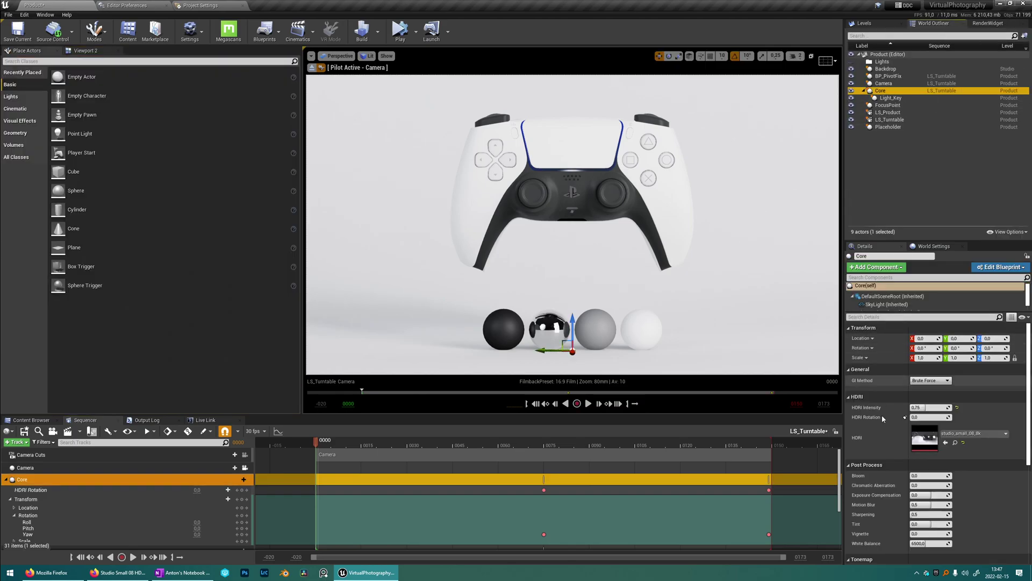
scroll(884, 431, "down", 6)
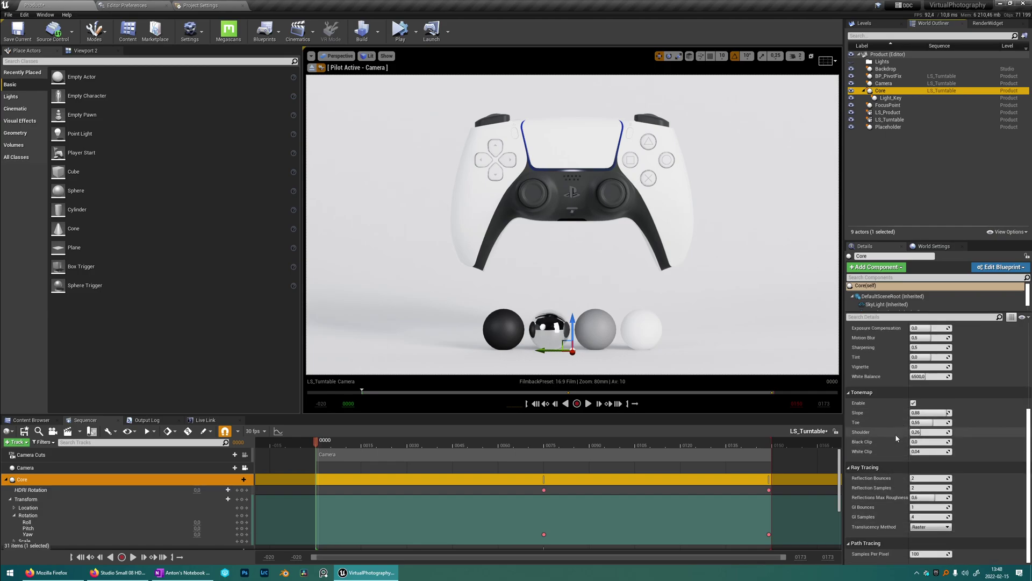
scroll(887, 495, "up", 3)
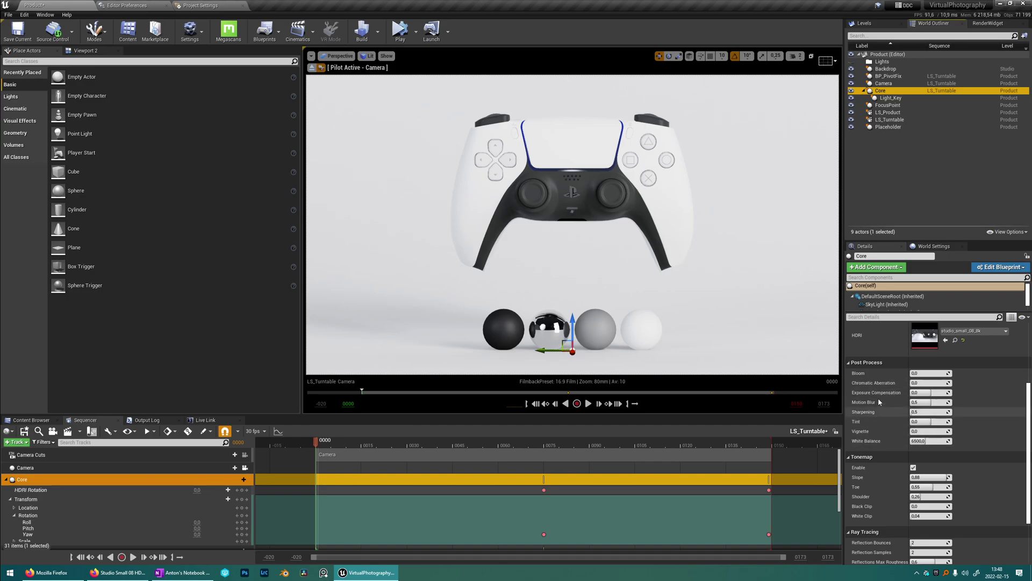
scroll(885, 419, "up", 3)
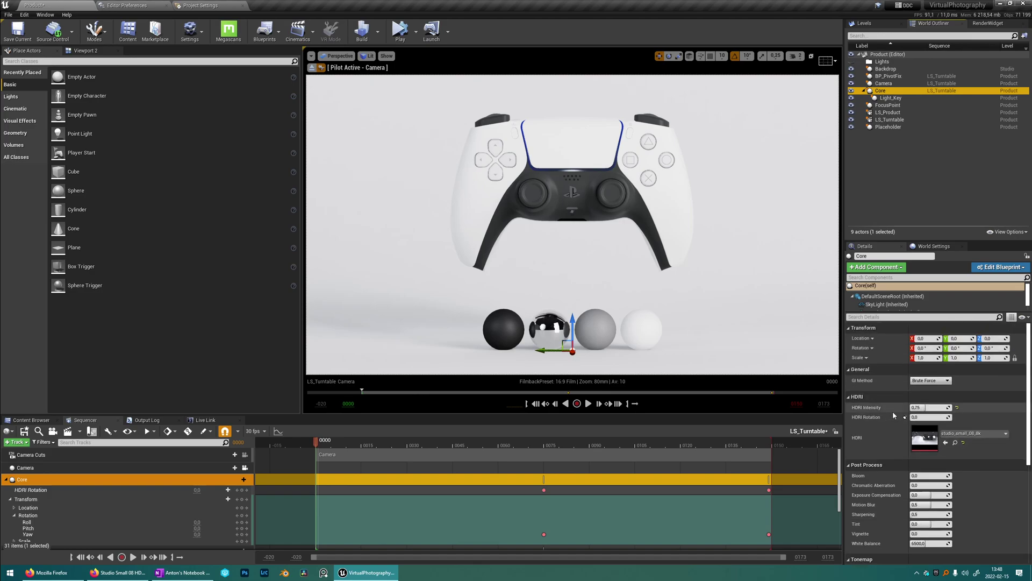
Set the Core's Motion Blur to 0 and render the LS_Turntable sequence with the Video preset
scroll(886, 461, "down", 3)
scroll(887, 461, "down", 2)
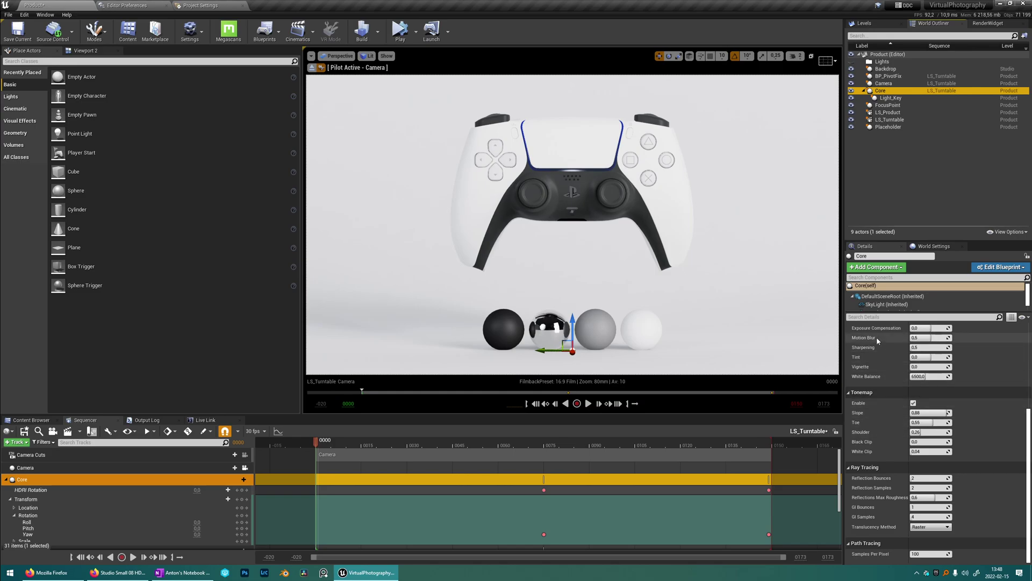
scroll(882, 356, "up", 1)
left_click(930, 350)
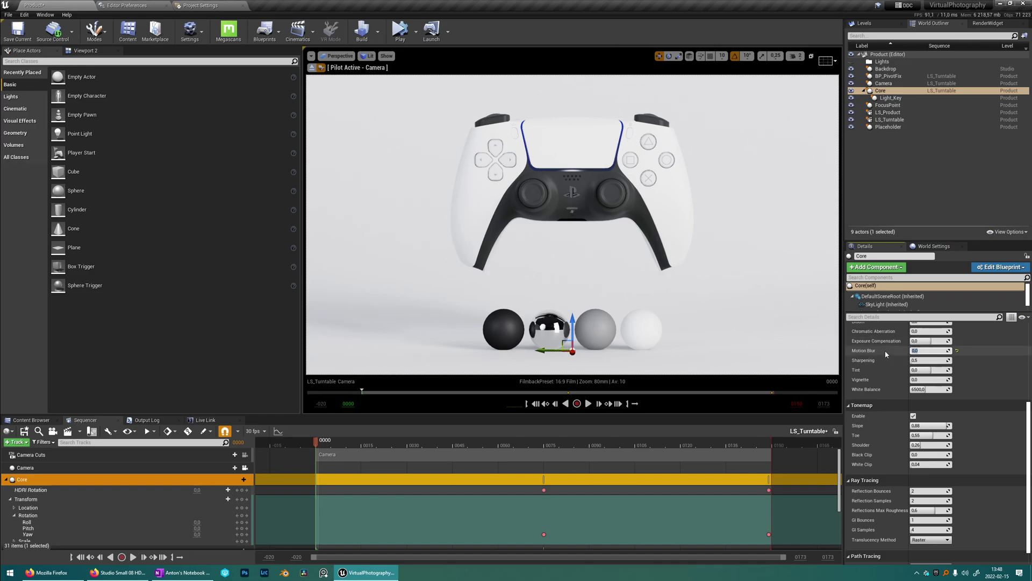
left_click(988, 23)
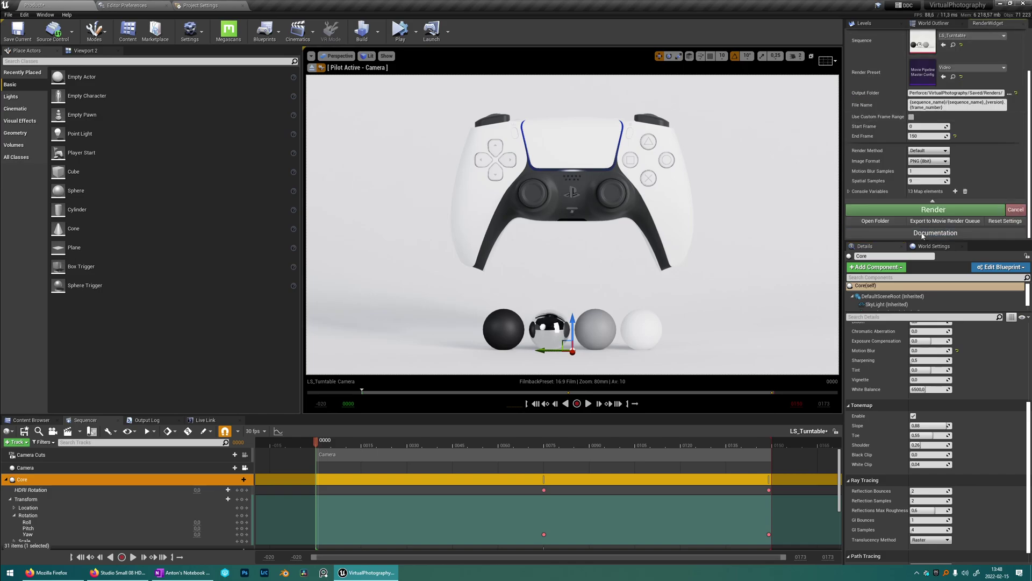
left_click(960, 212)
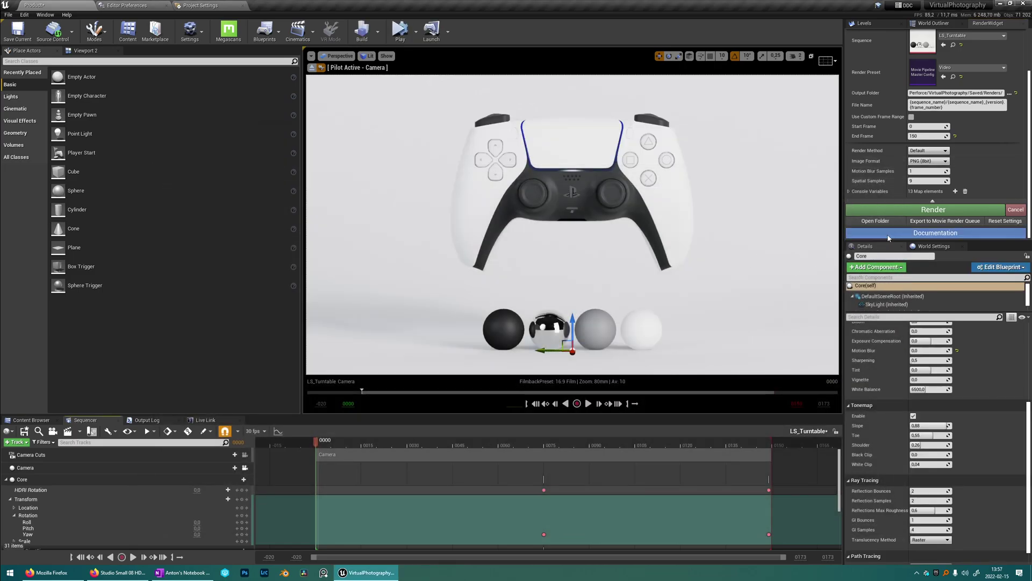
Open the LS_Turntable renders folder, play LS_Turntable_v031.mov to review the video, and return to the editor
left_click(882, 227)
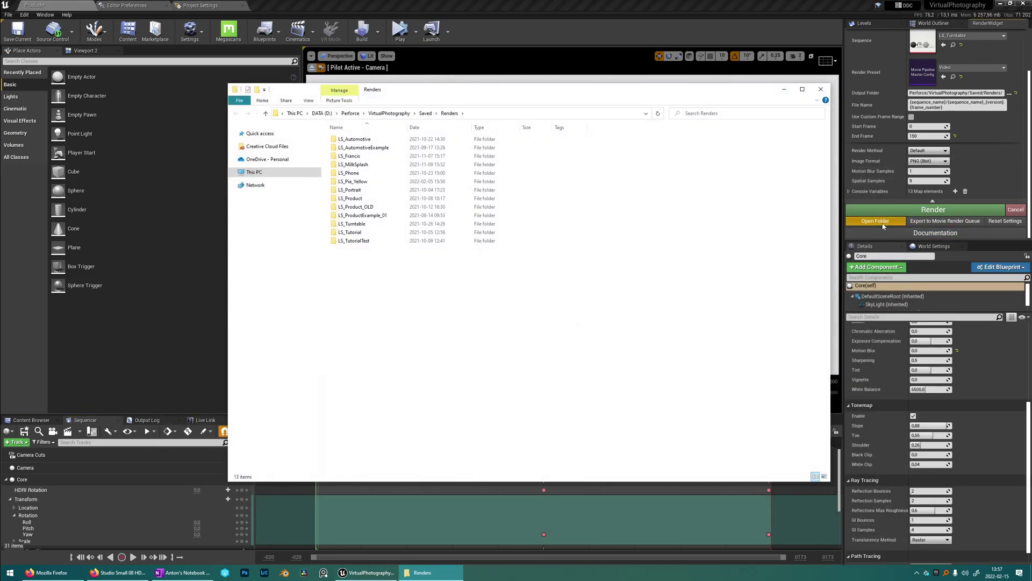
double_click(372, 225)
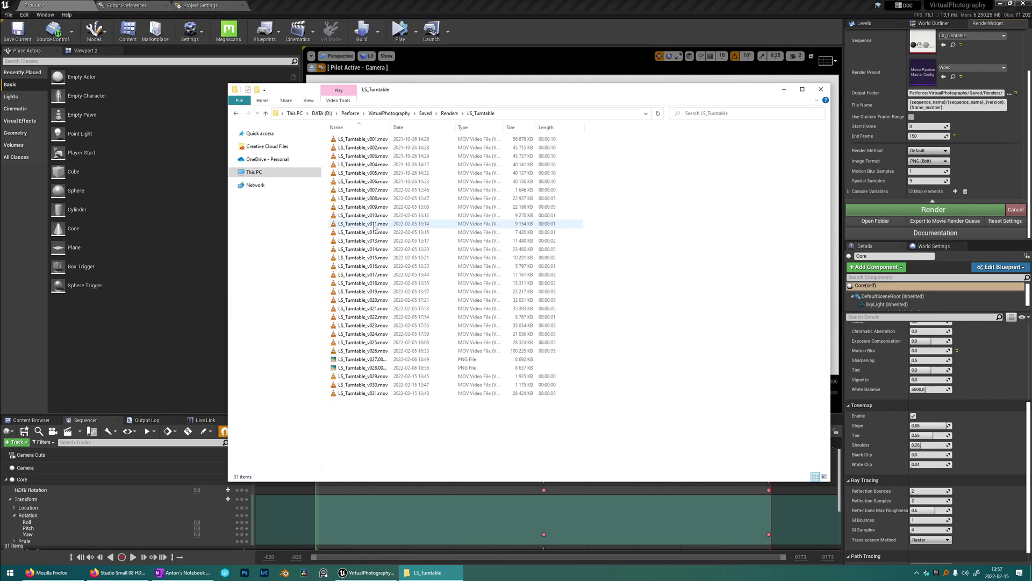
double_click(370, 396)
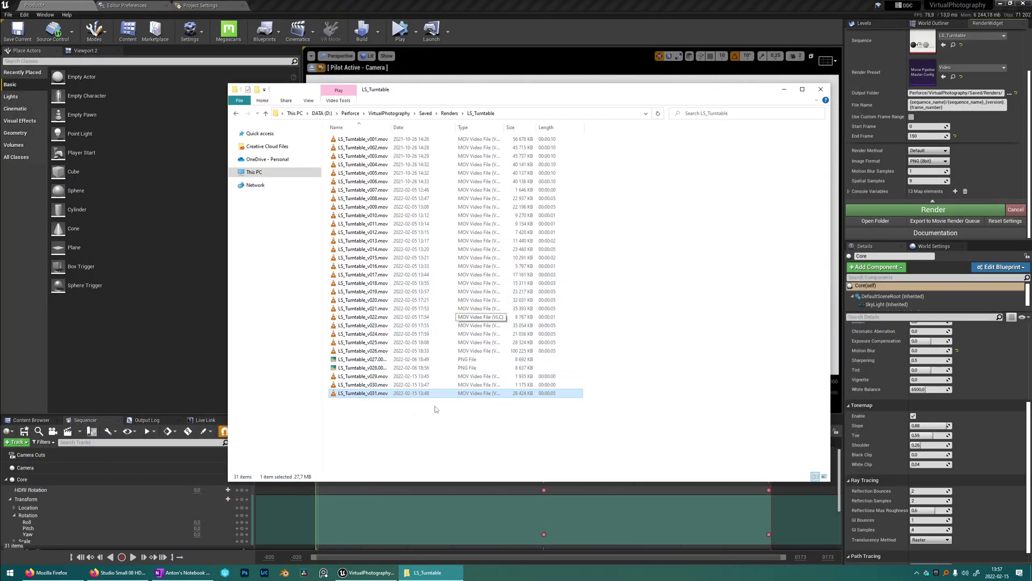
left_click(434, 412)
left_click_drag(755, 92, 763, 89)
left_click(793, 89)
Switch the render preset to StillImage and enable a custom frame range with the end frame set to 1
scroll(1003, 94, "up", 3)
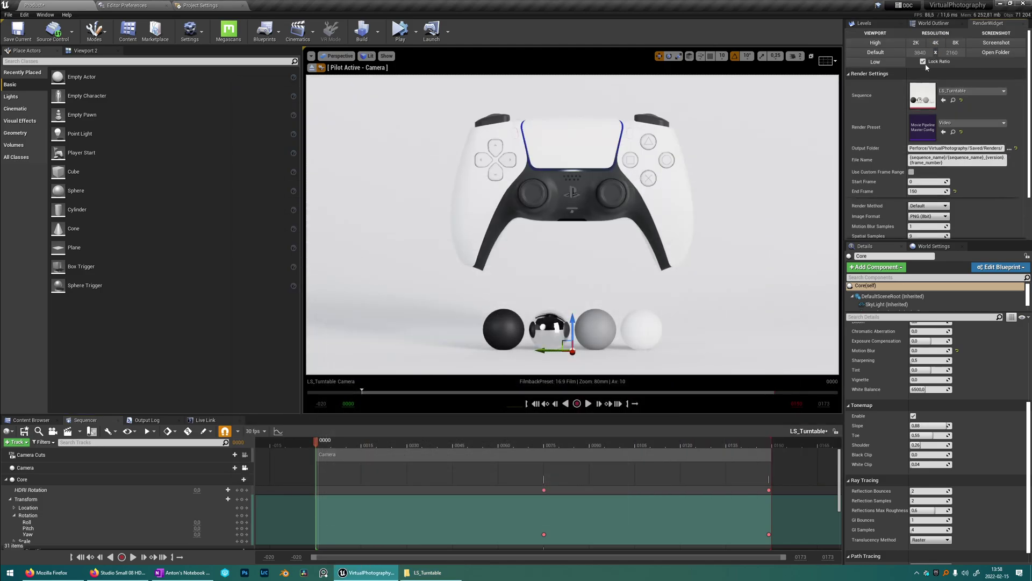
scroll(886, 177, "down", 2)
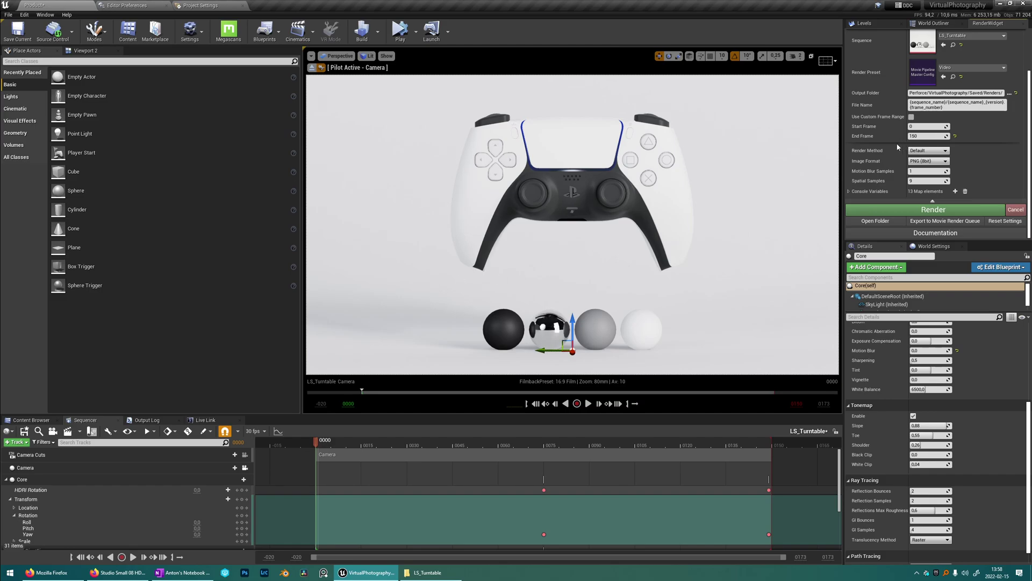
scroll(960, 127, "up", 2)
left_click(959, 124)
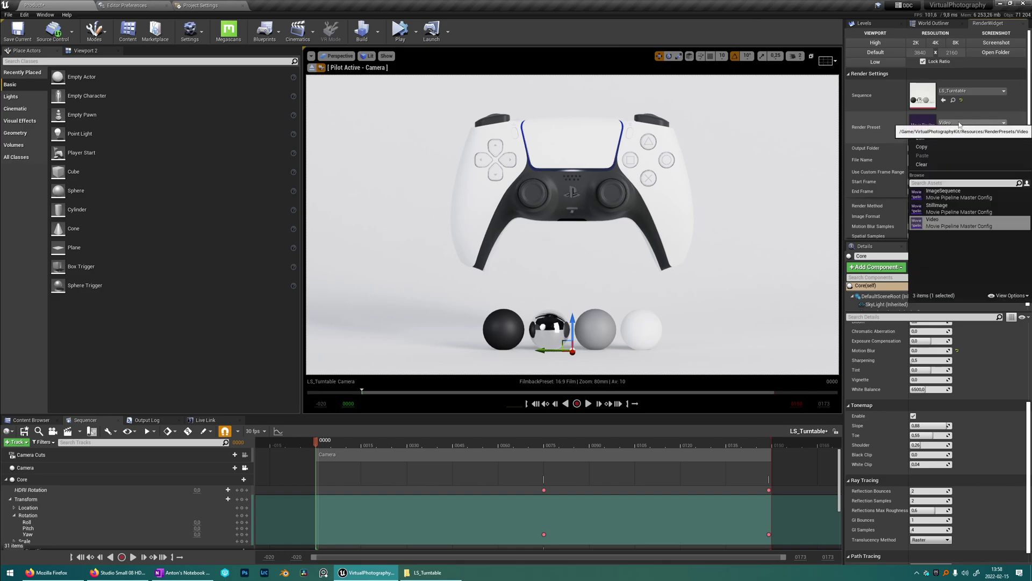
left_click(947, 209)
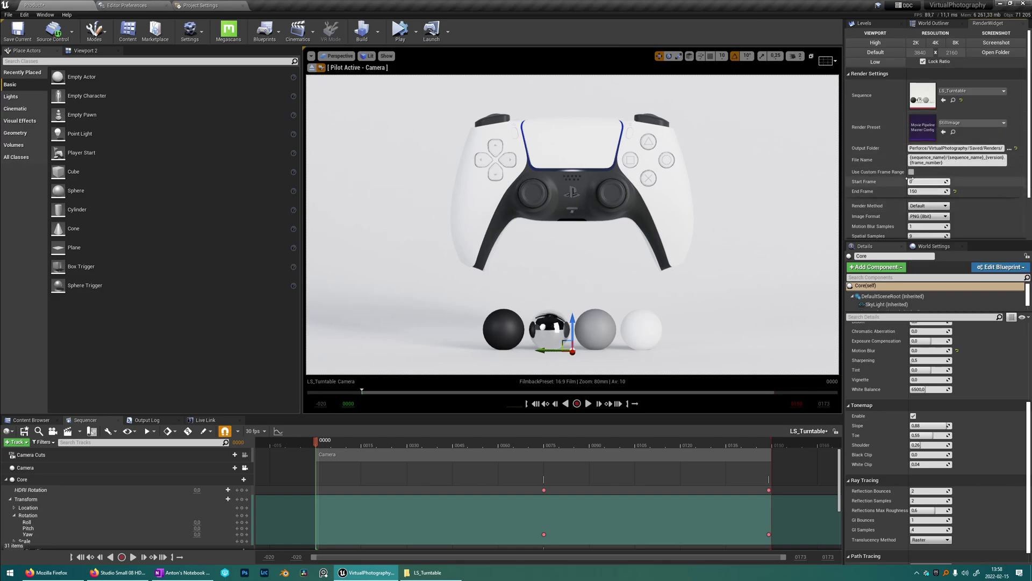
left_click(910, 173)
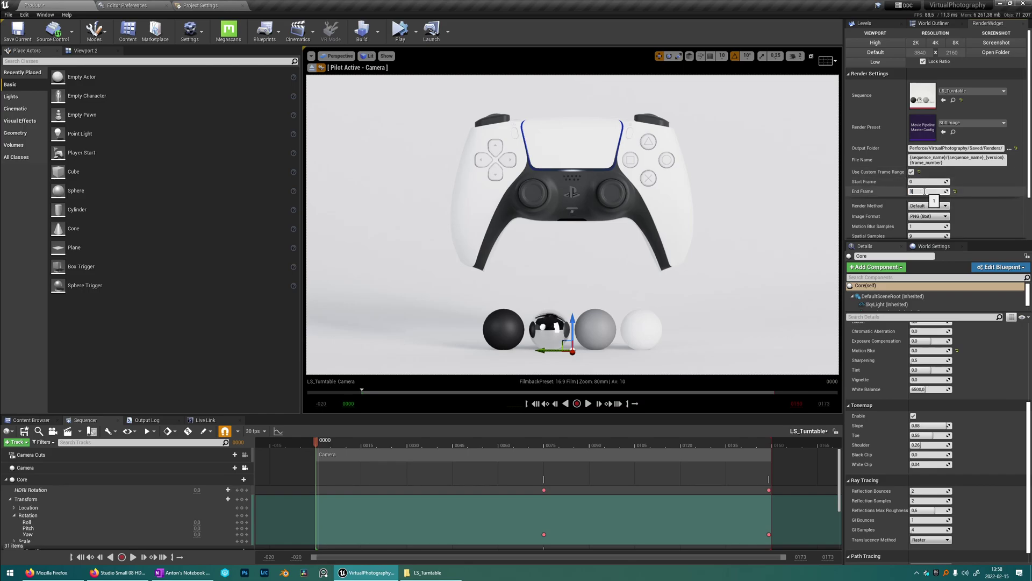
Choose PNG (8bit) as the image format and render the still image of LS_Turntable
scroll(884, 180, "down", 2)
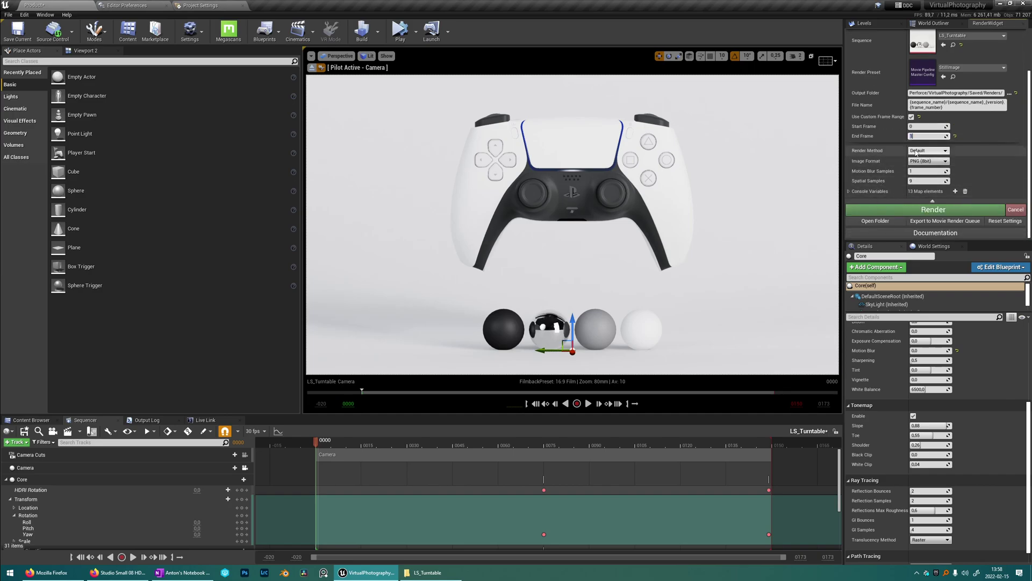
left_click(944, 161)
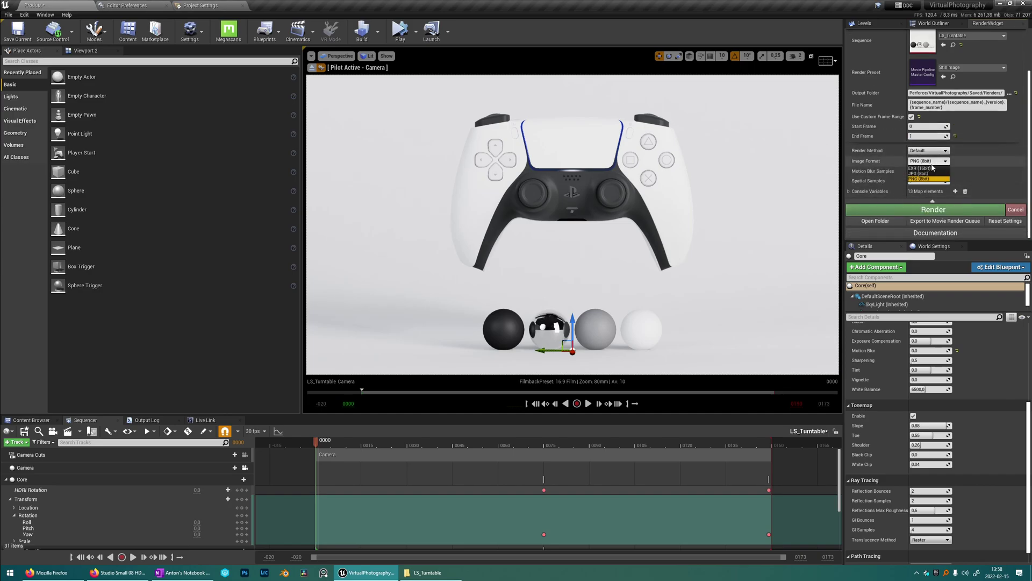
left_click(921, 179)
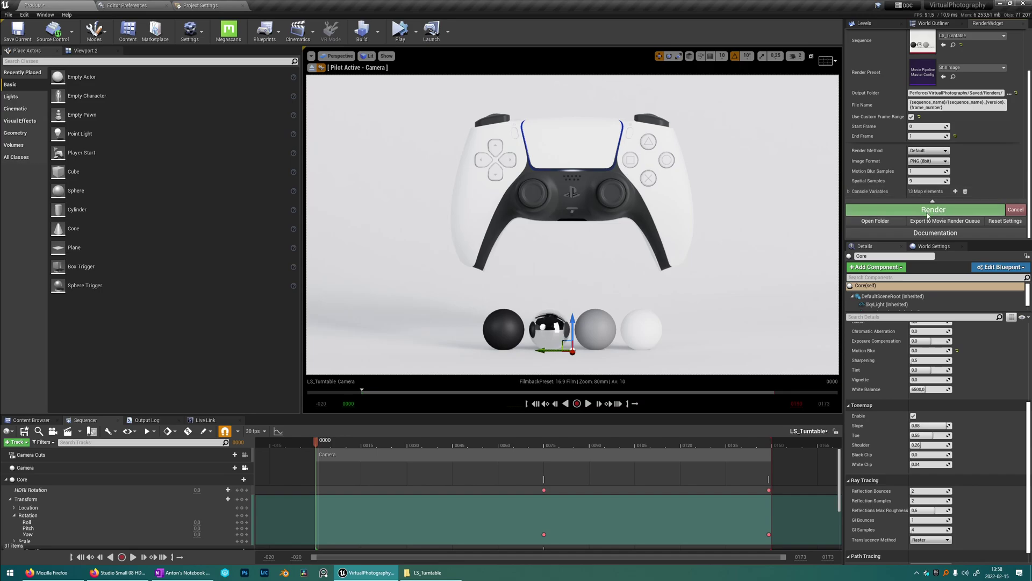
left_click(962, 213)
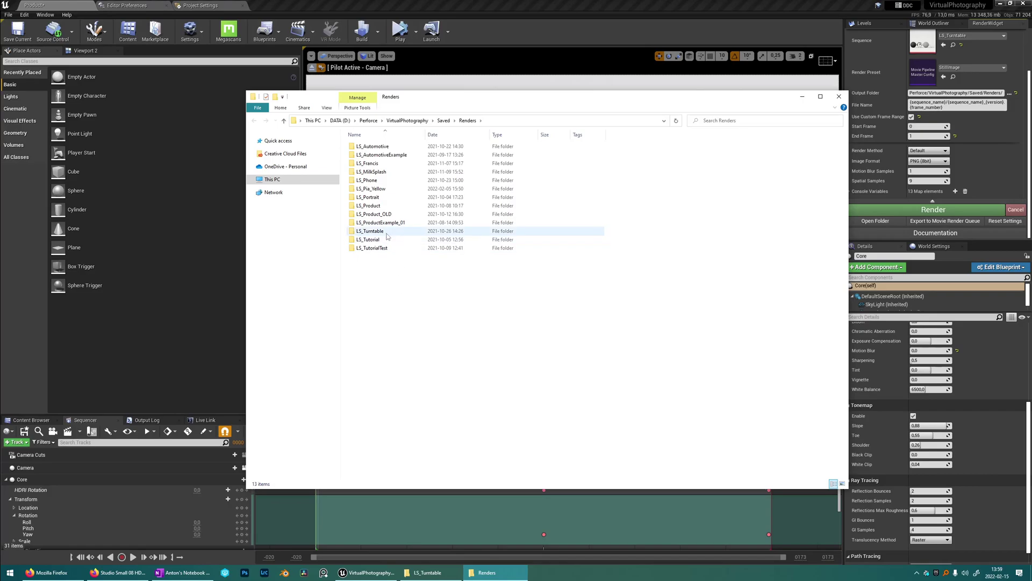
View the rendered LS_Turntable_v032 PNG from the LS_Turntable renders folder and return to the editor
double_click(371, 231)
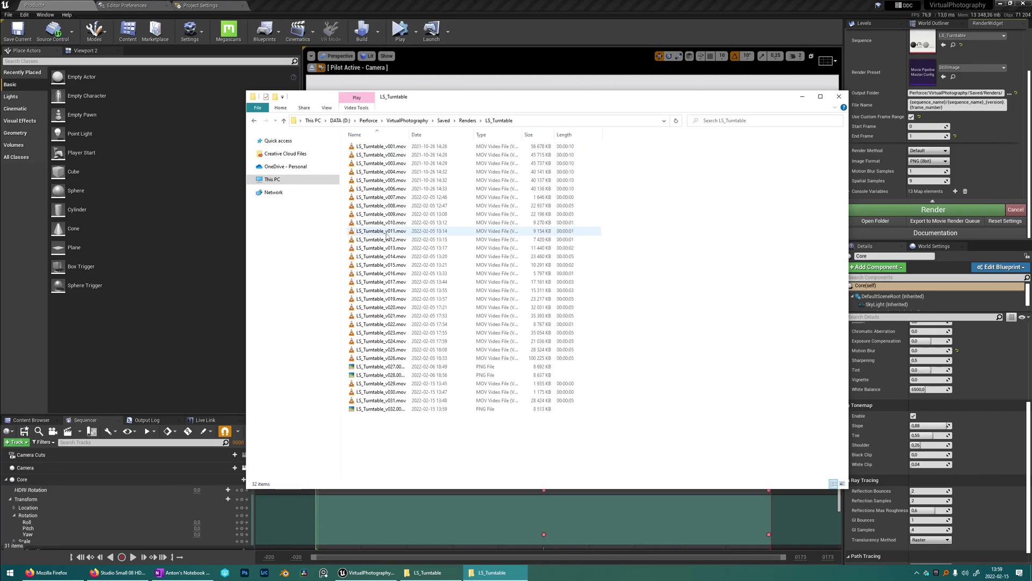
double_click(381, 409)
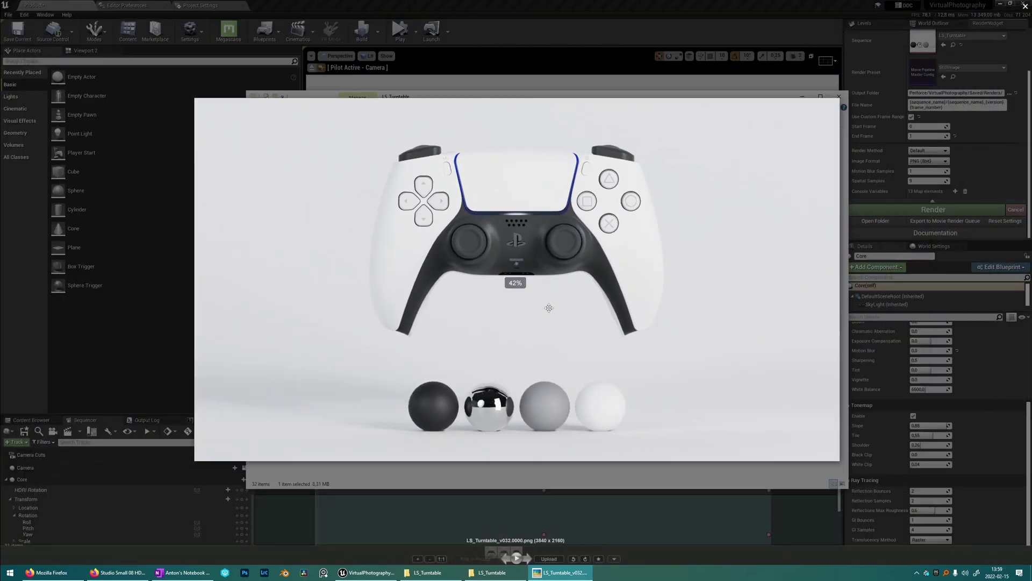
key("Escape")
left_click(495, 430)
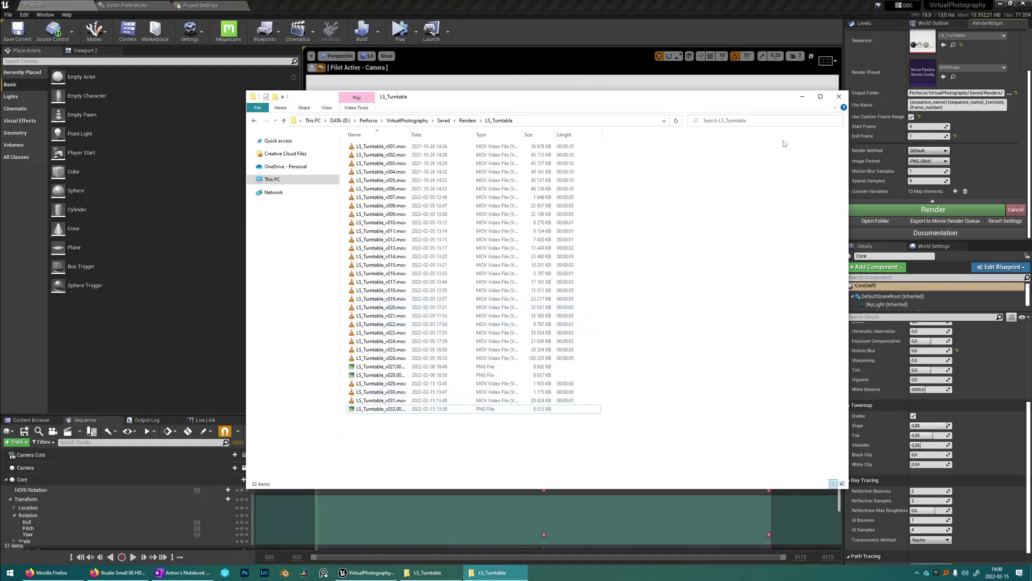
left_click(801, 98)
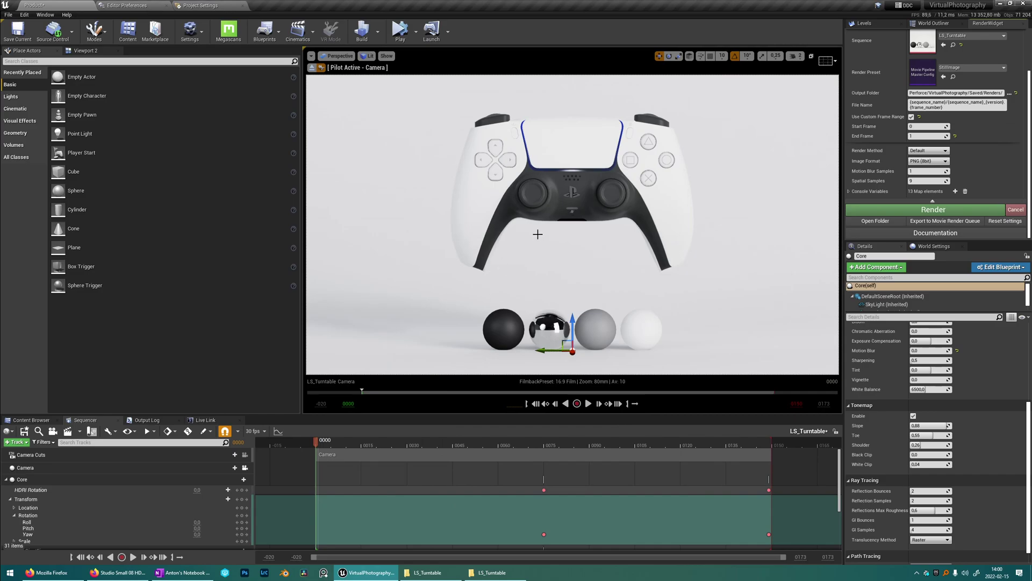